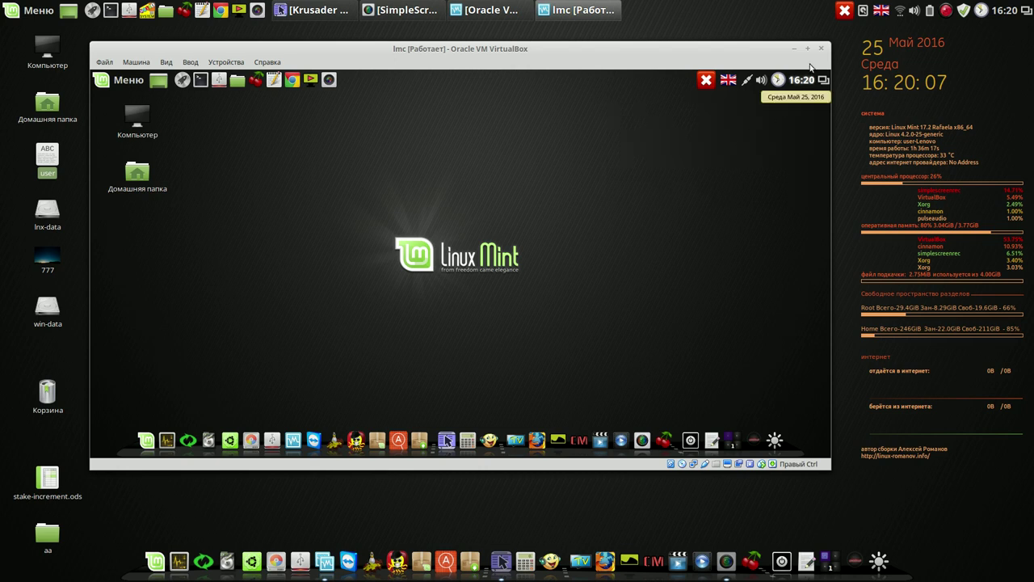
Close the running lmc virtual machine by powering it off (Выключить машину).
{"action": "left_click", "coordinate": [822, 51]}
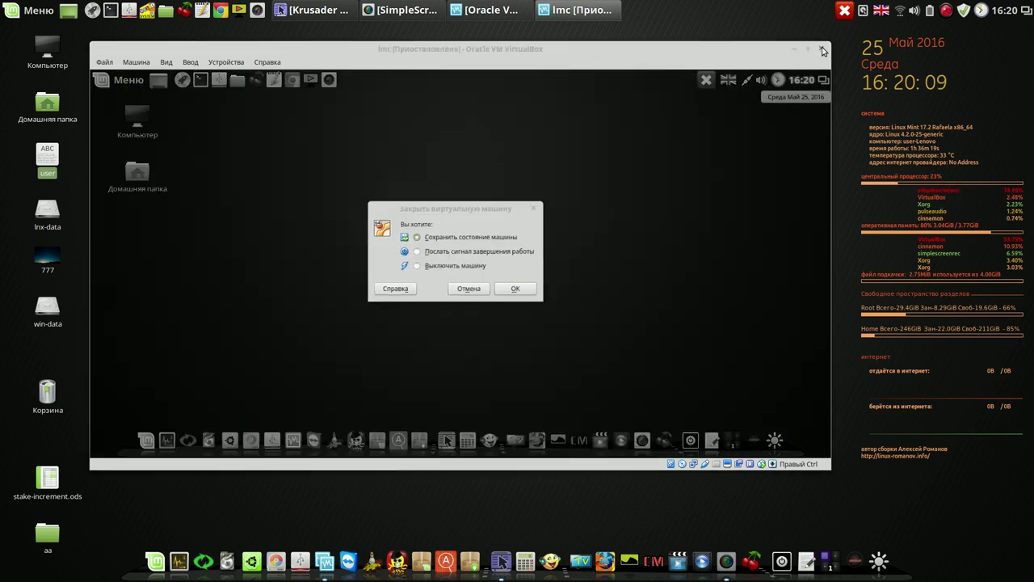
{"action": "left_click", "coordinate": [456, 270]}
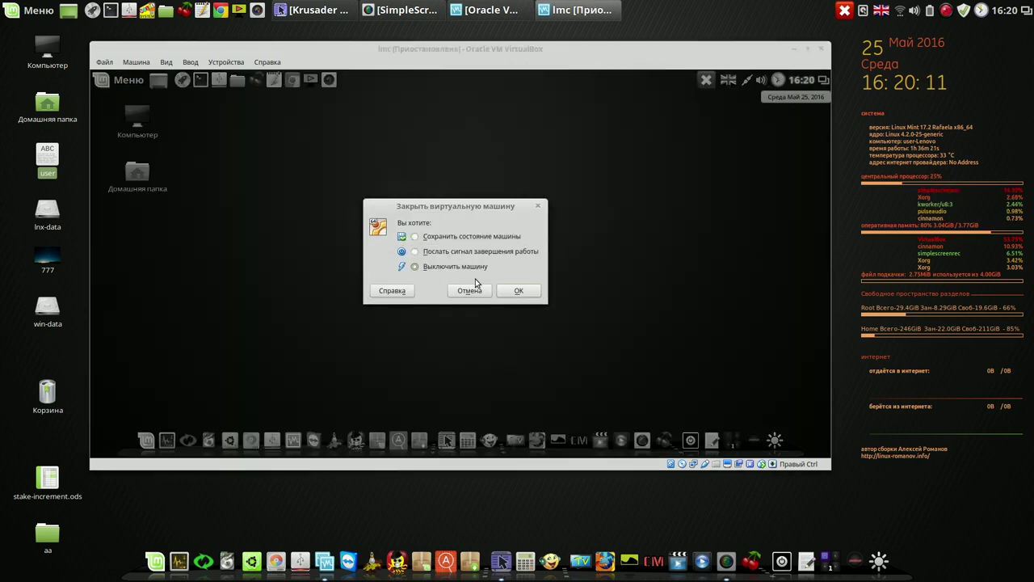
{"action": "left_click", "coordinate": [519, 290]}
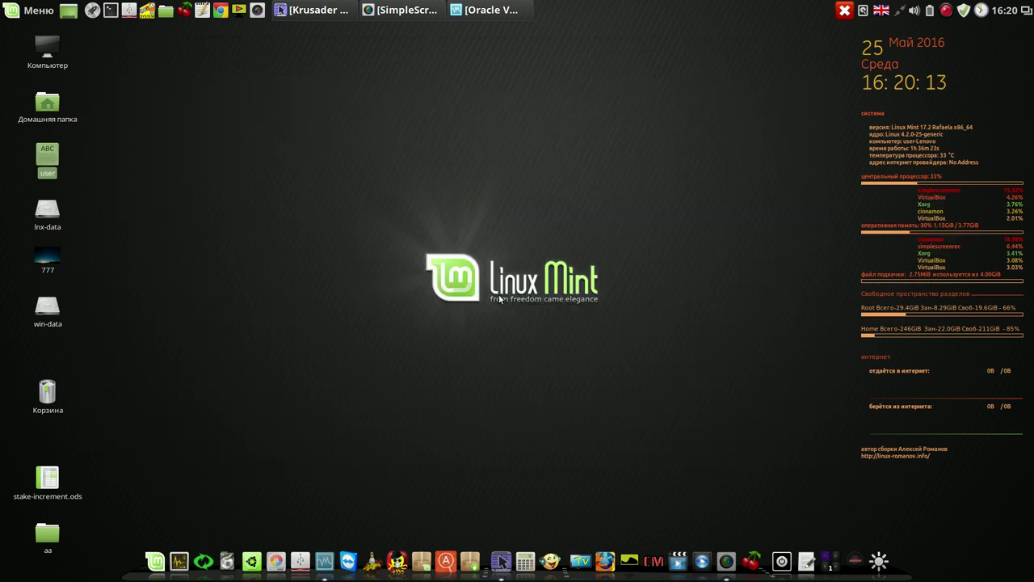
Close the VirtualBox Manager and place the Krusader window more centrally on the desktop.
{"action": "left_click", "coordinate": [325, 15]}
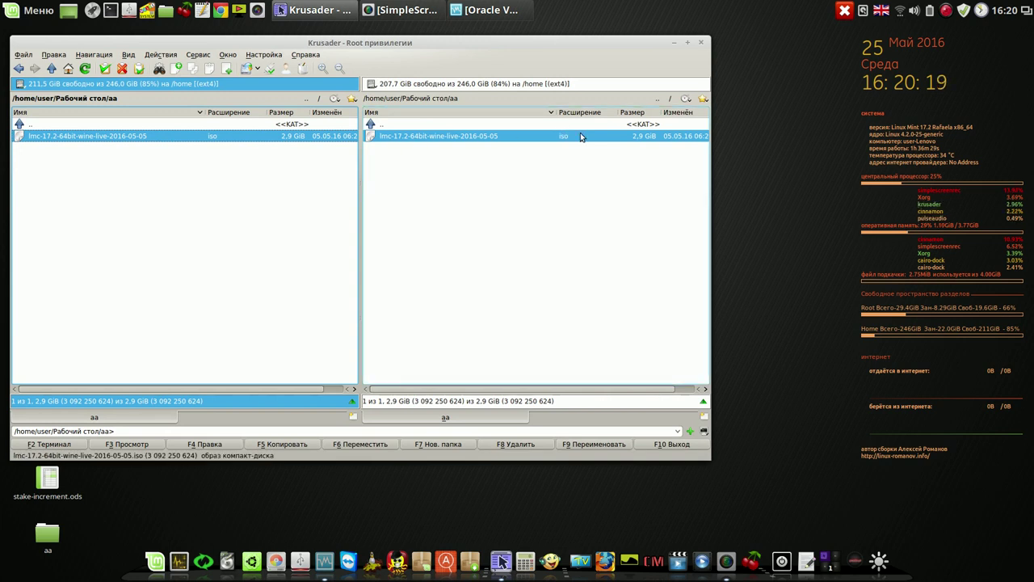
{"action": "left_click", "coordinate": [519, 11]}
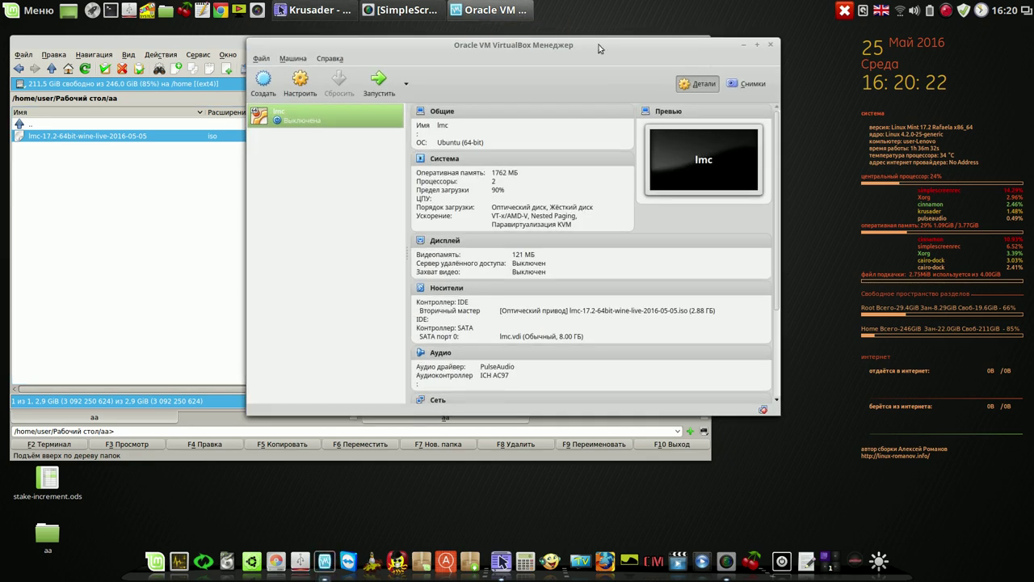
{"action": "left_click", "coordinate": [771, 44]}
{"action": "left_click_drag", "start_coordinate": [559, 50], "coordinate": [643, 51]}
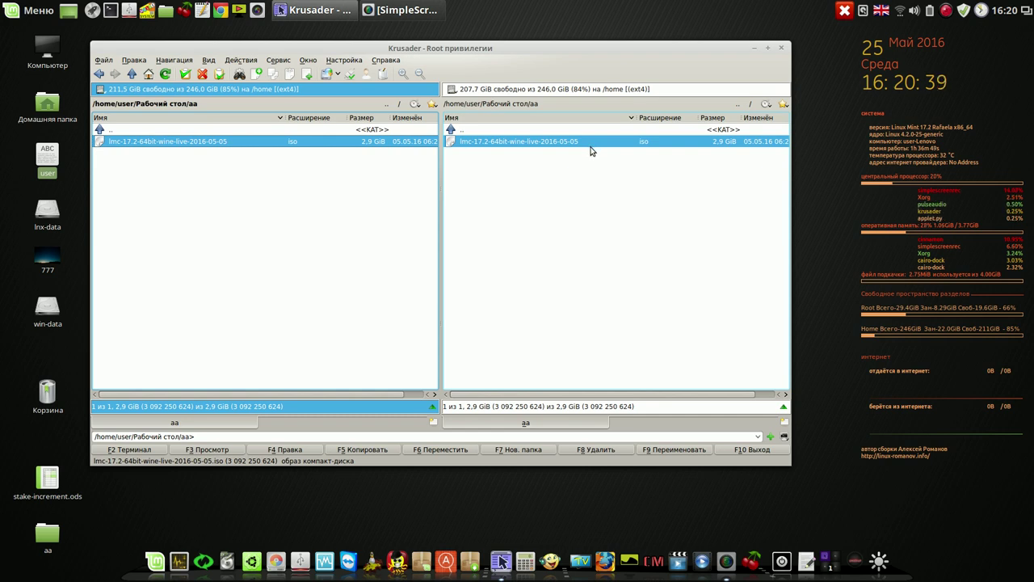
{"action": "mouse_move", "coordinate": [625, 48]}
{"action": "left_mouse_down"}
{"action": "mouse_move", "coordinate": [614, 42]}
{"action": "mouse_move", "coordinate": [613, 51]}
{"action": "left_mouse_up"}
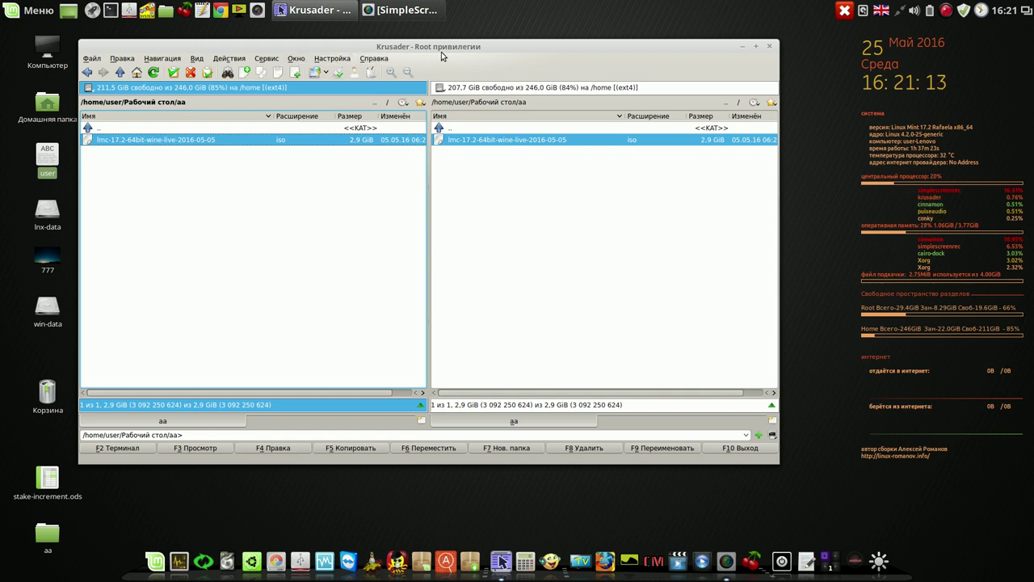
Split lmc-17.2-64bit-wine-live-2016-05-05.iso into /home/user/Рабочий стол/aa with a user-defined maximum part size of 1.50 Гигабайт.
{"action": "left_click", "coordinate": [92, 59]}
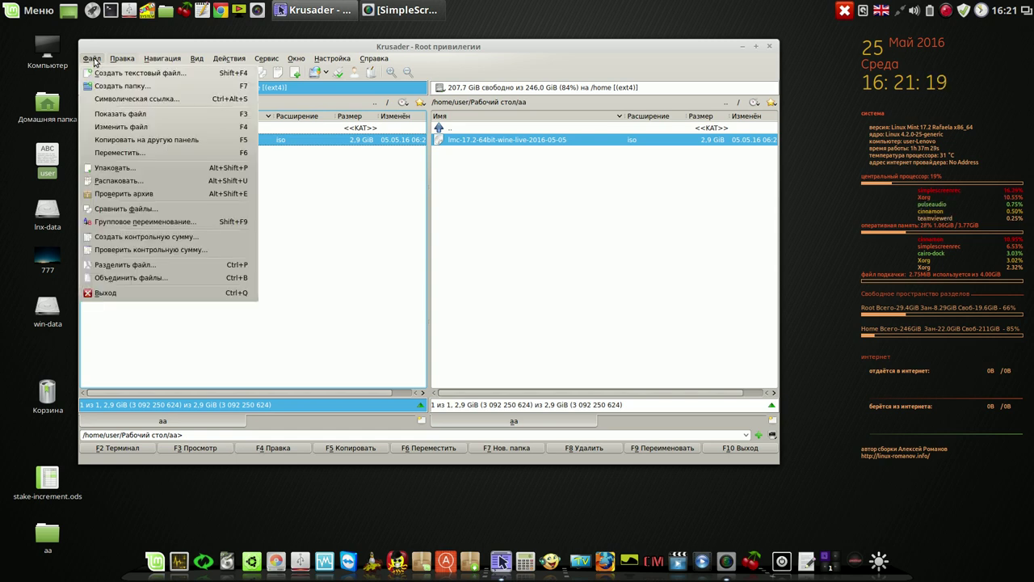
{"action": "left_click", "coordinate": [106, 266]}
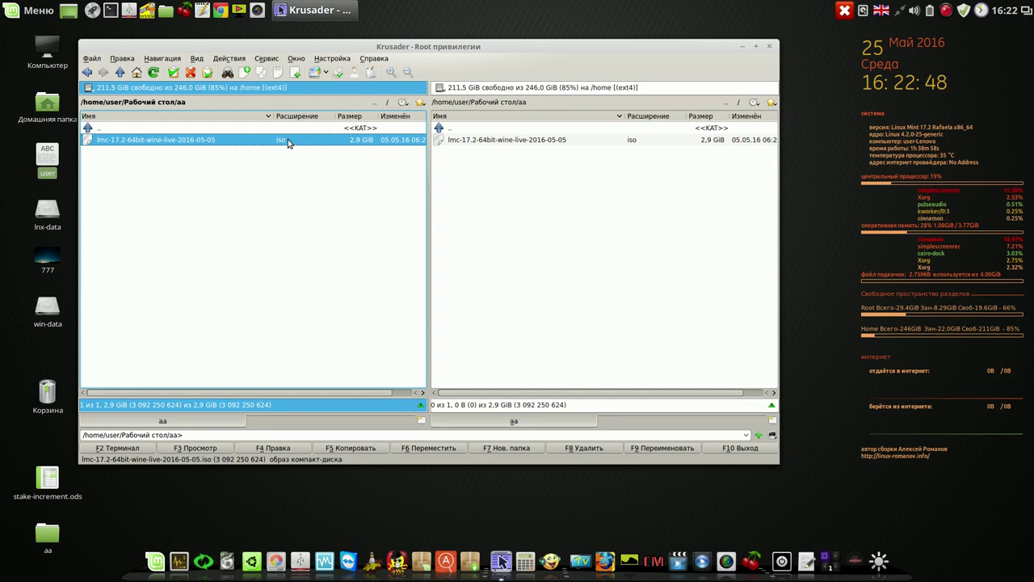
{"action": "left_click", "coordinate": [92, 59]}
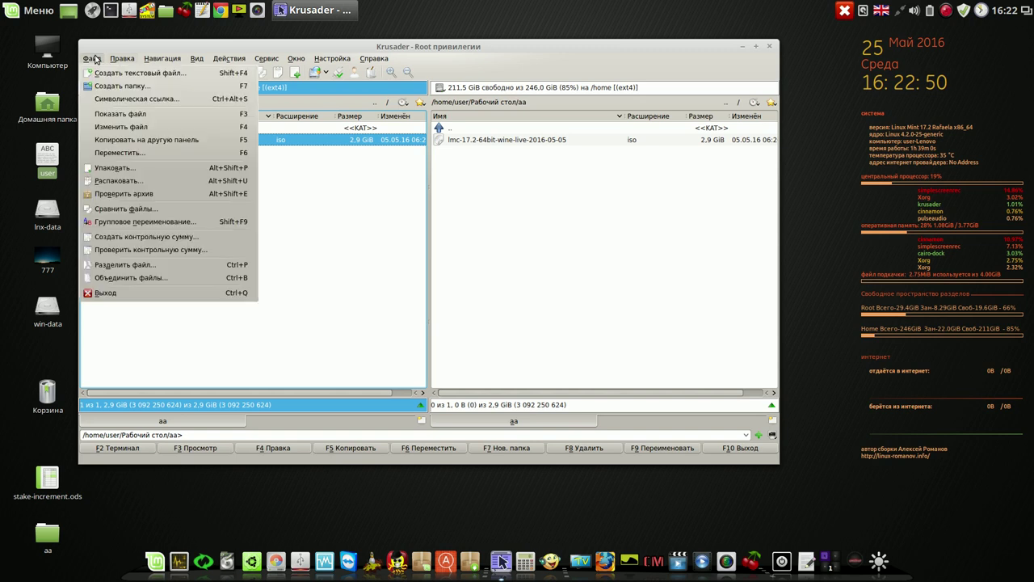
{"action": "left_click", "coordinate": [117, 265]}
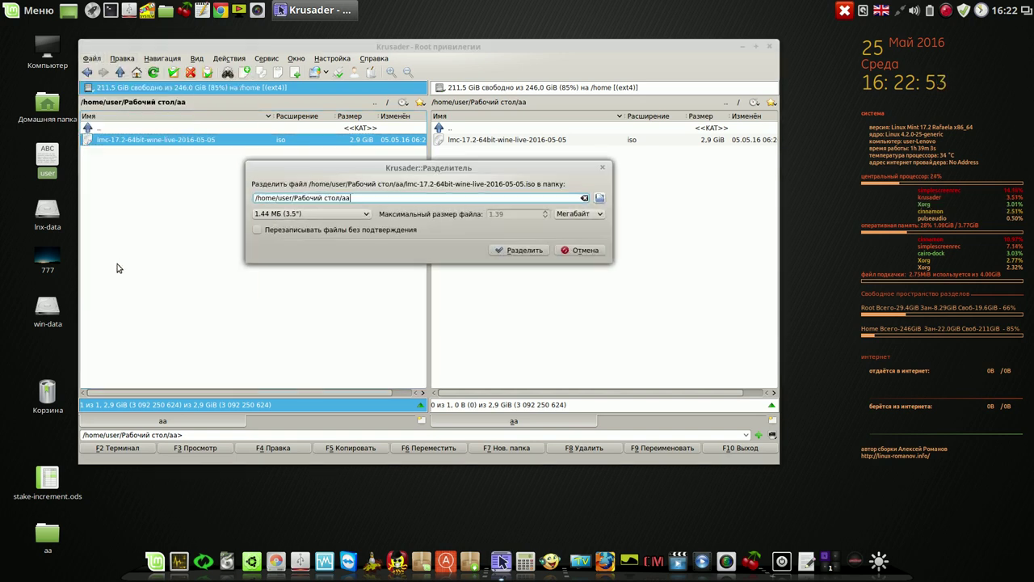
{"action": "left_click", "coordinate": [362, 213]}
{"action": "left_click", "coordinate": [336, 291]}
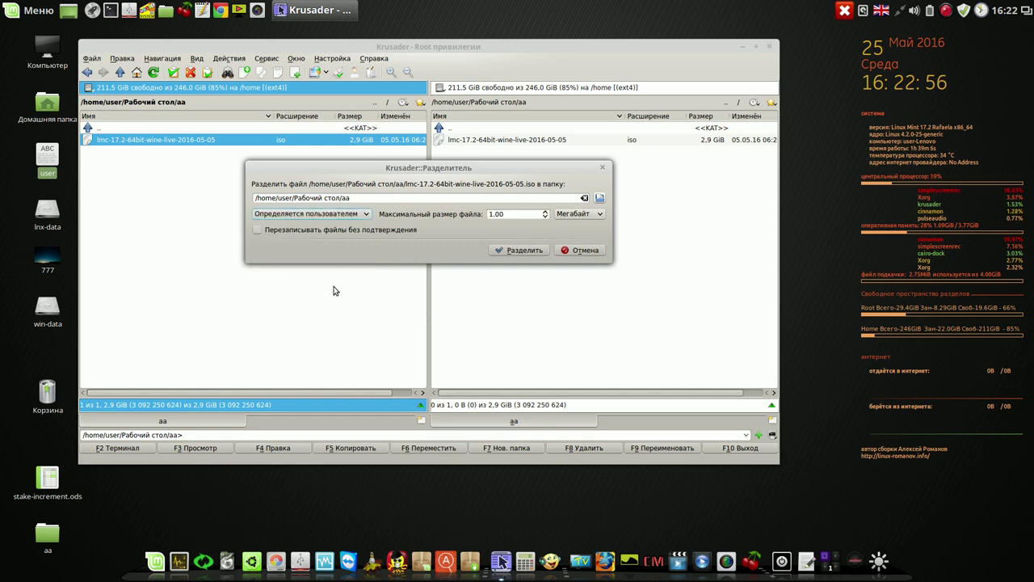
{"action": "left_click", "coordinate": [574, 214]}
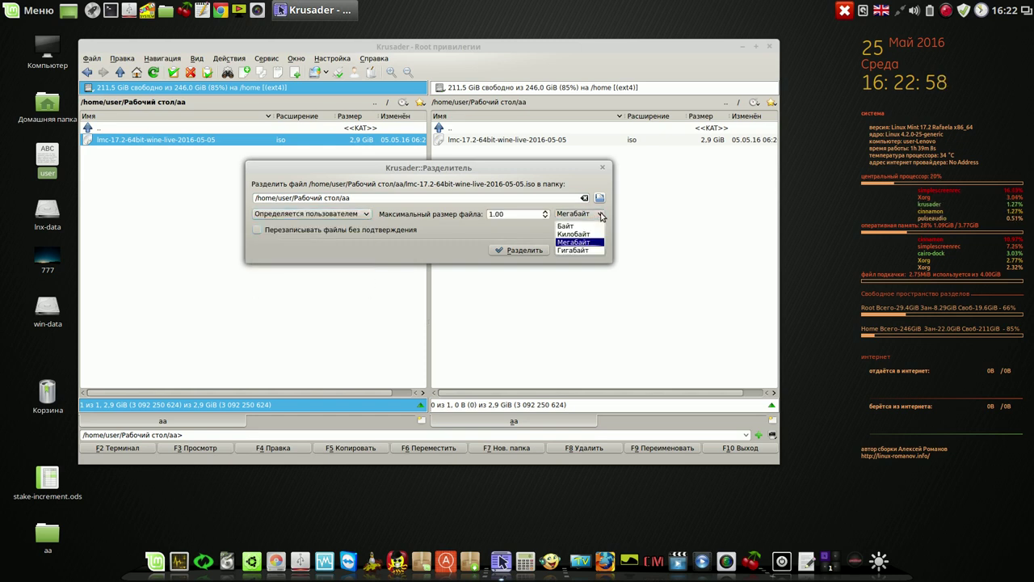
{"action": "left_click", "coordinate": [587, 250]}
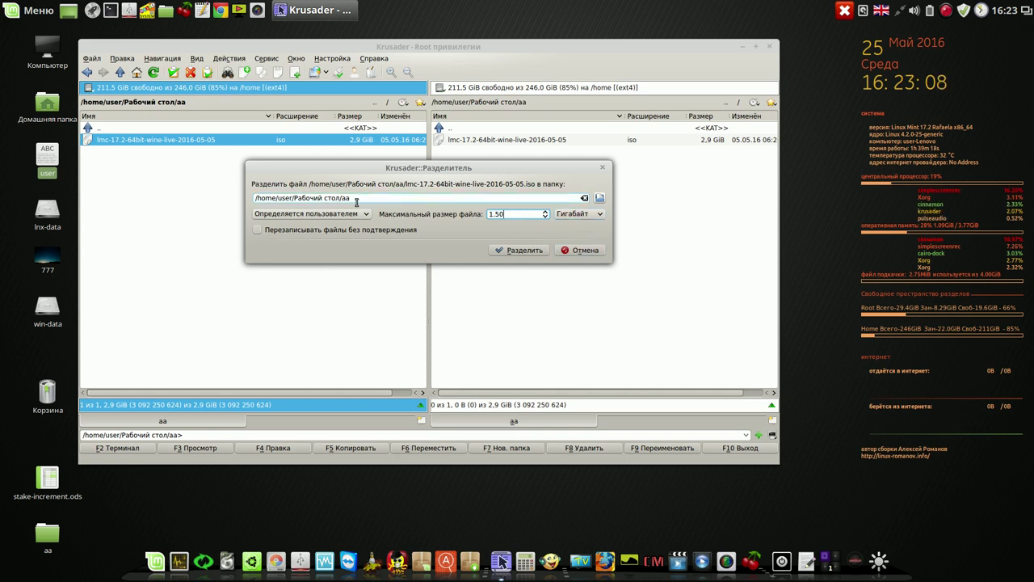
{"action": "left_click", "coordinate": [521, 253]}
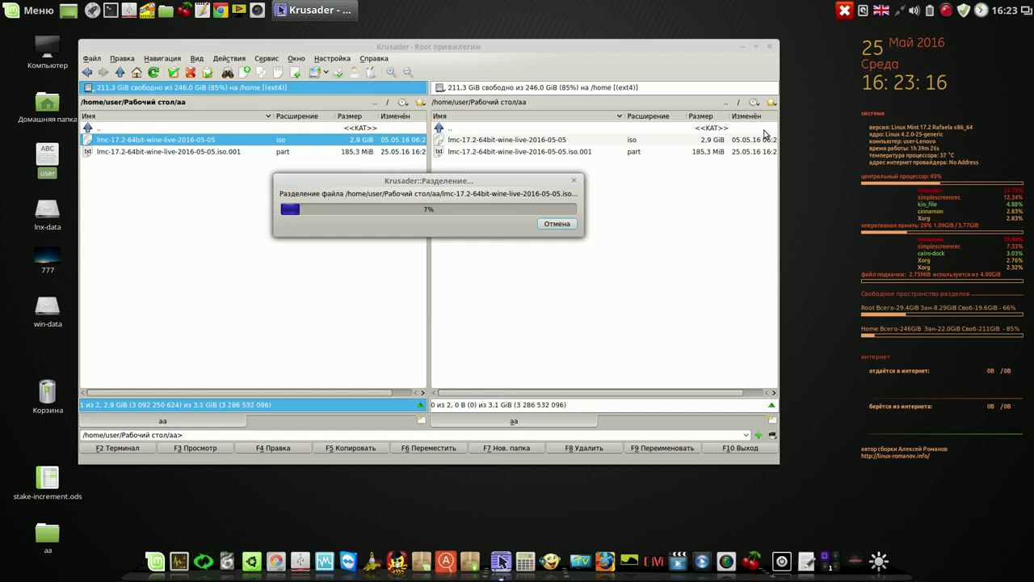
{"action": "right_click", "coordinate": [945, 14]}
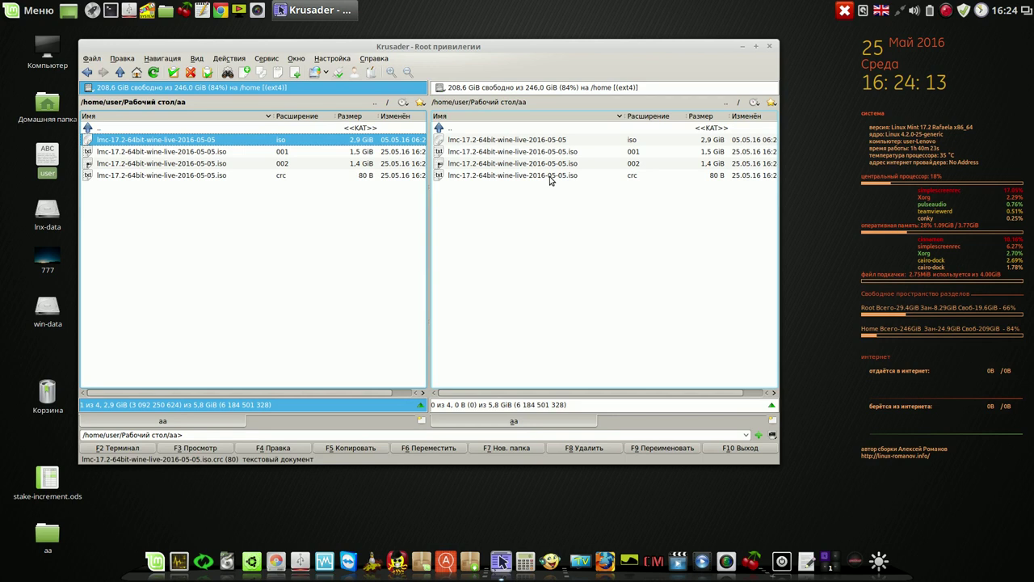
View the contents of the ISO's .crc file, including its filename, size and crc32 entries, and close the viewer.
{"action": "left_click", "coordinate": [554, 175]}
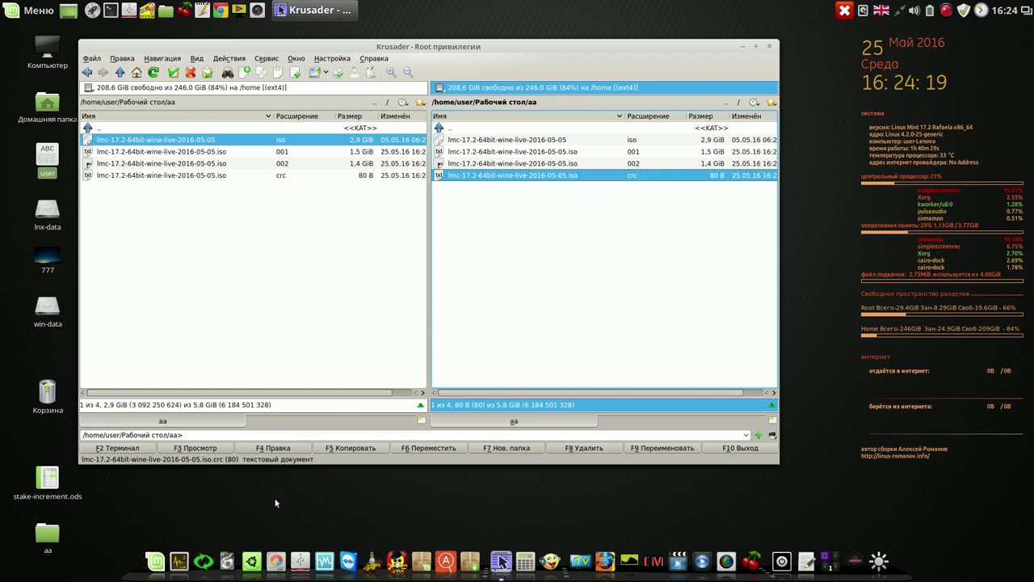
{"action": "left_click", "coordinate": [188, 450]}
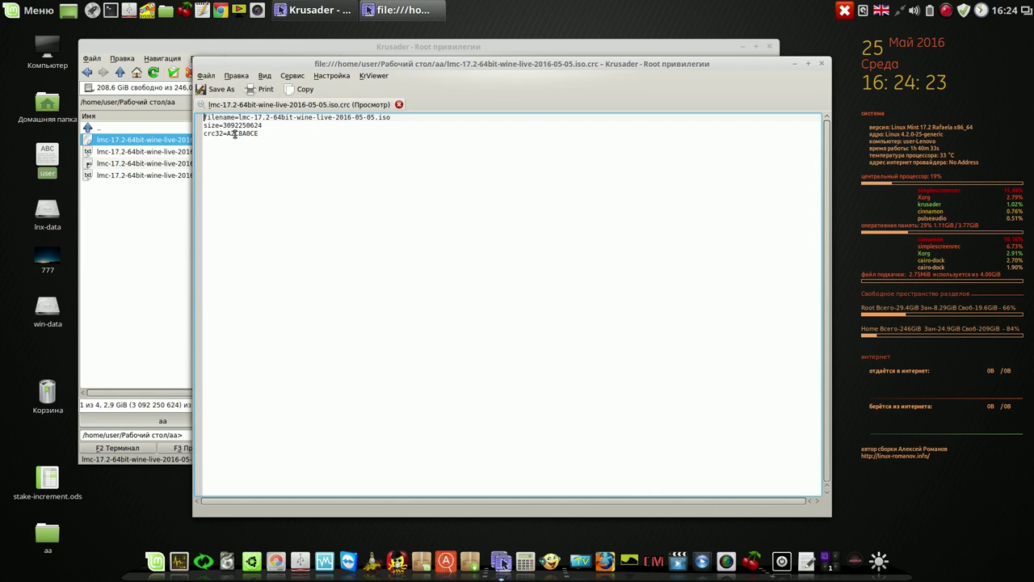
{"action": "left_click_drag", "start_coordinate": [394, 118], "coordinate": [226, 137]}
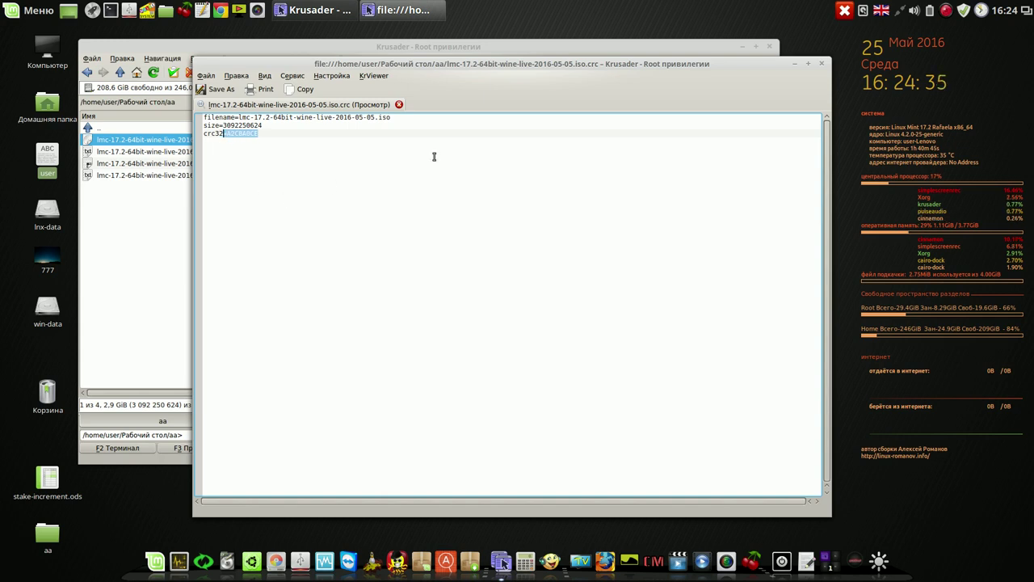
{"action": "left_click", "coordinate": [822, 63]}
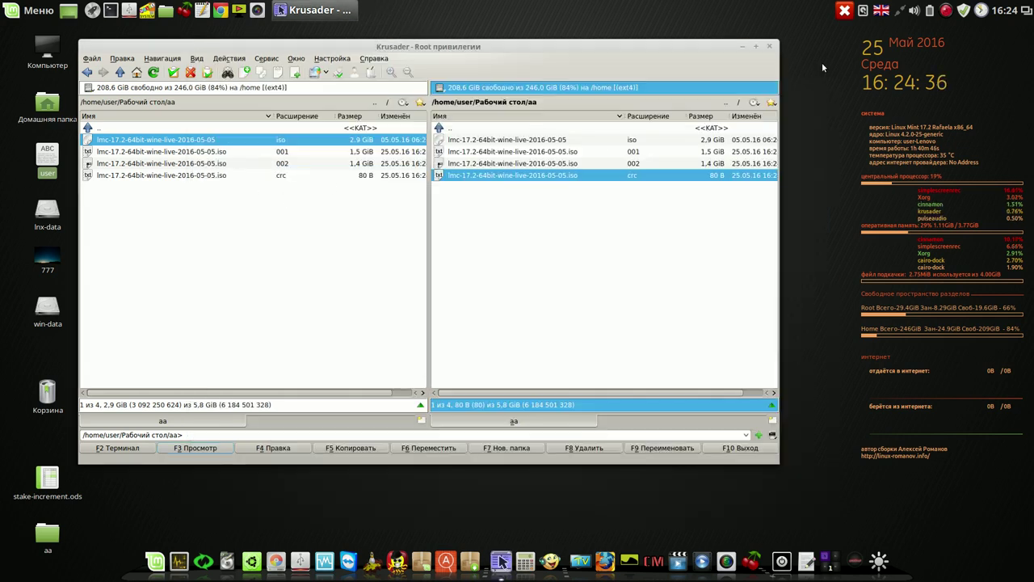
Create an md5 checksum for the original lmc-17.2-64bit-wine-live-2016-05-05.iso and save it to an .iso.md5 file.
{"action": "left_click", "coordinate": [545, 164]}
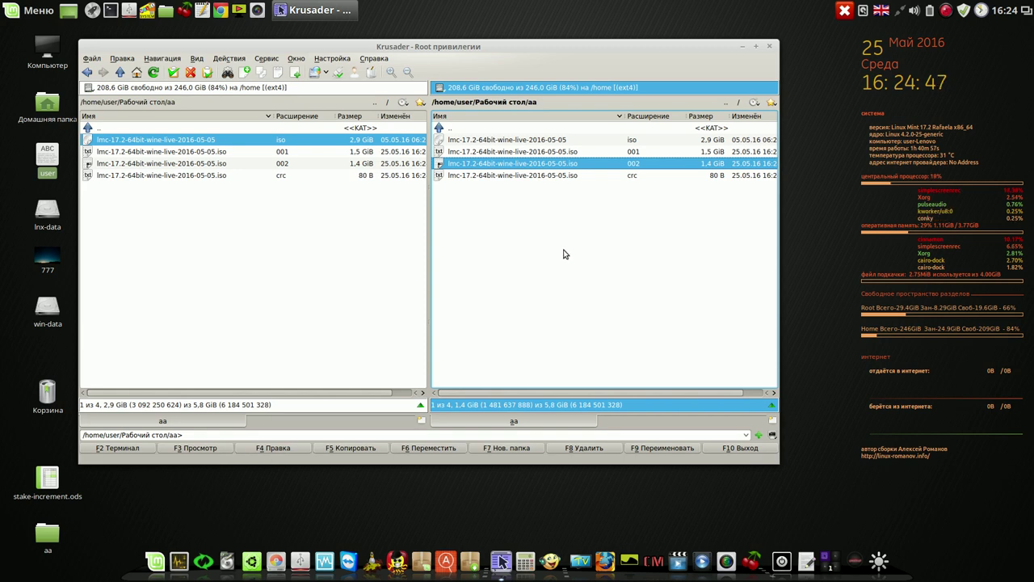
{"action": "left_click", "coordinate": [514, 141]}
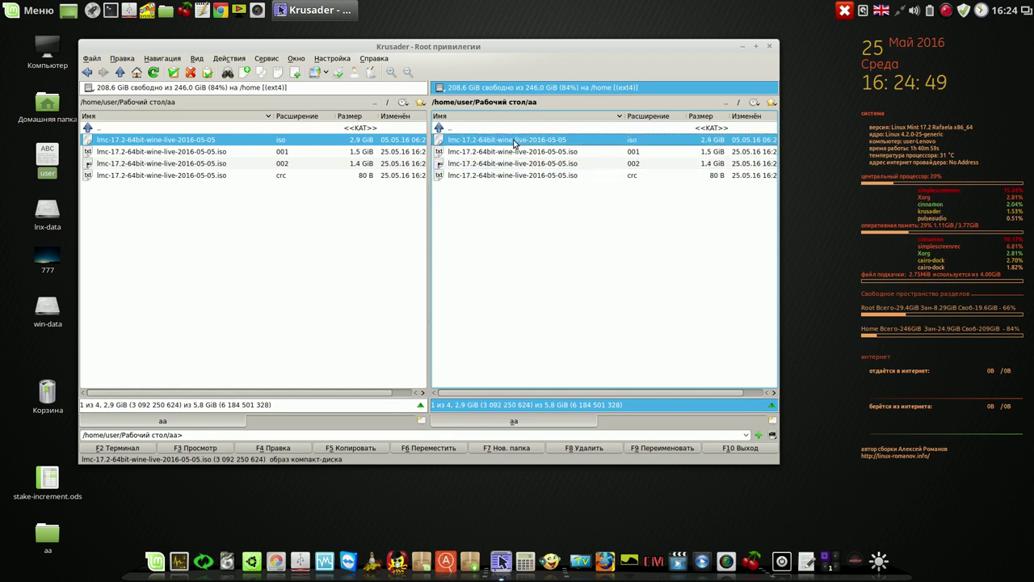
{"action": "left_click", "coordinate": [92, 60]}
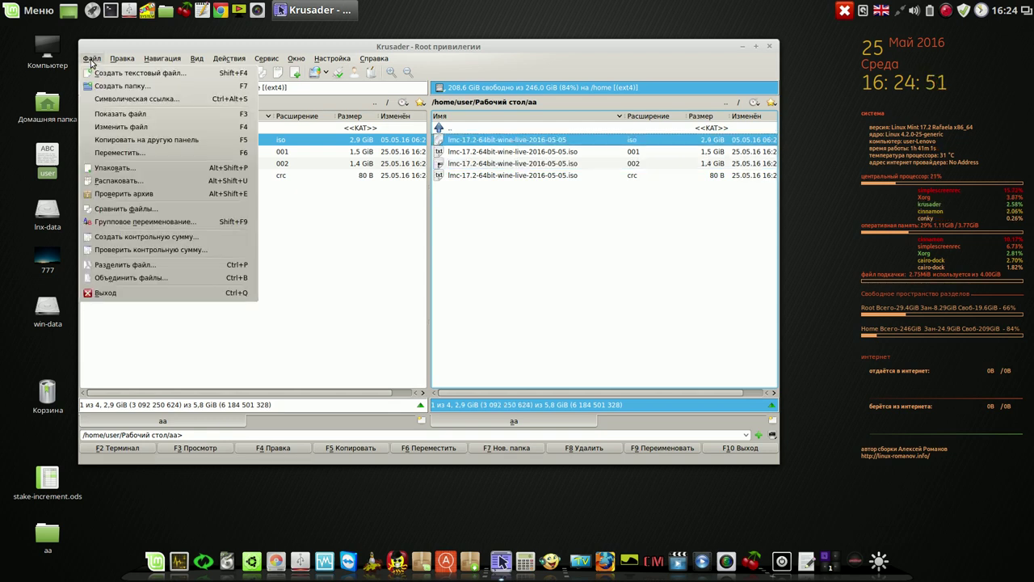
{"action": "left_click", "coordinate": [118, 236]}
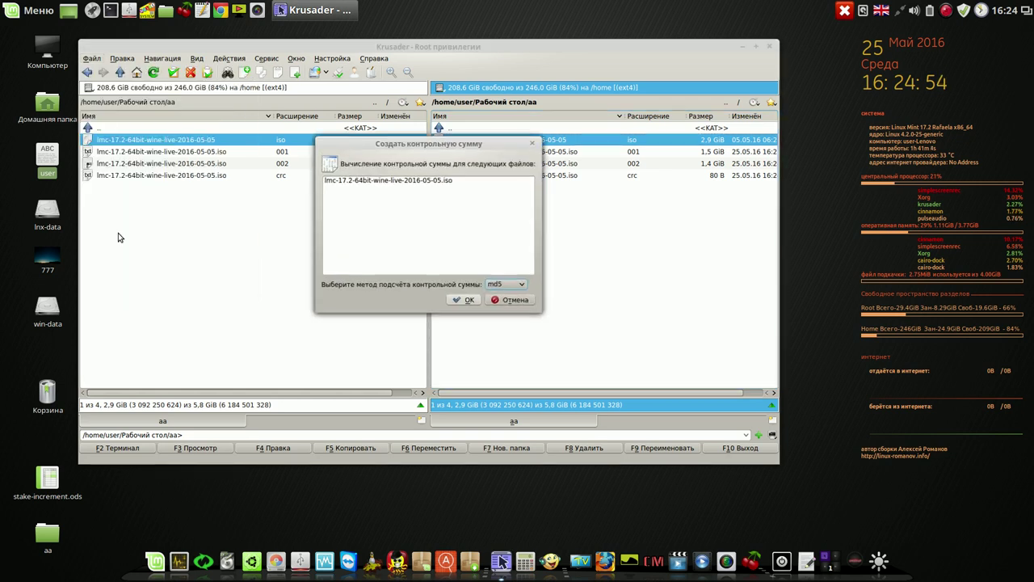
{"action": "left_click", "coordinate": [468, 303]}
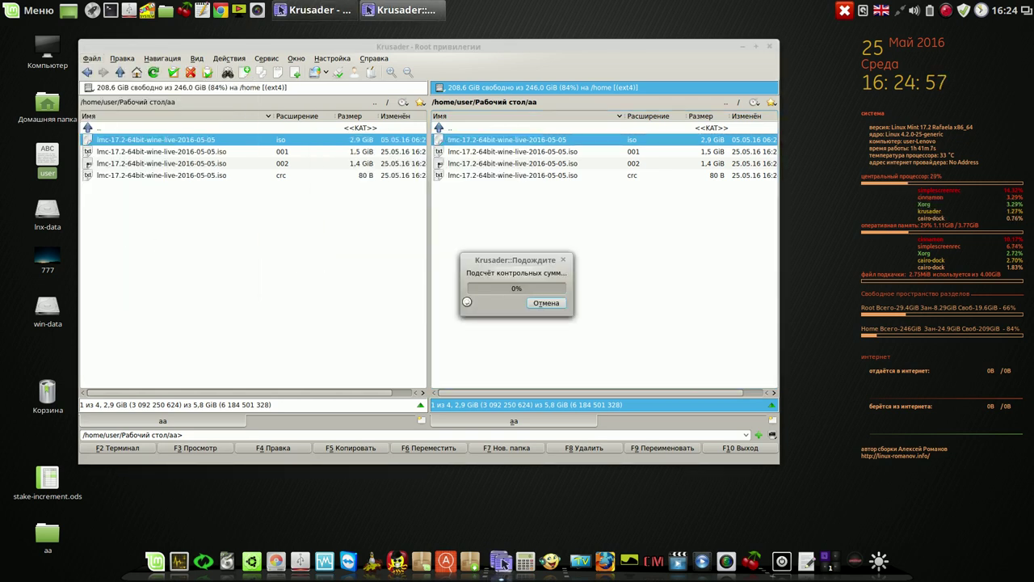
{"action": "right_click", "coordinate": [945, 11]}
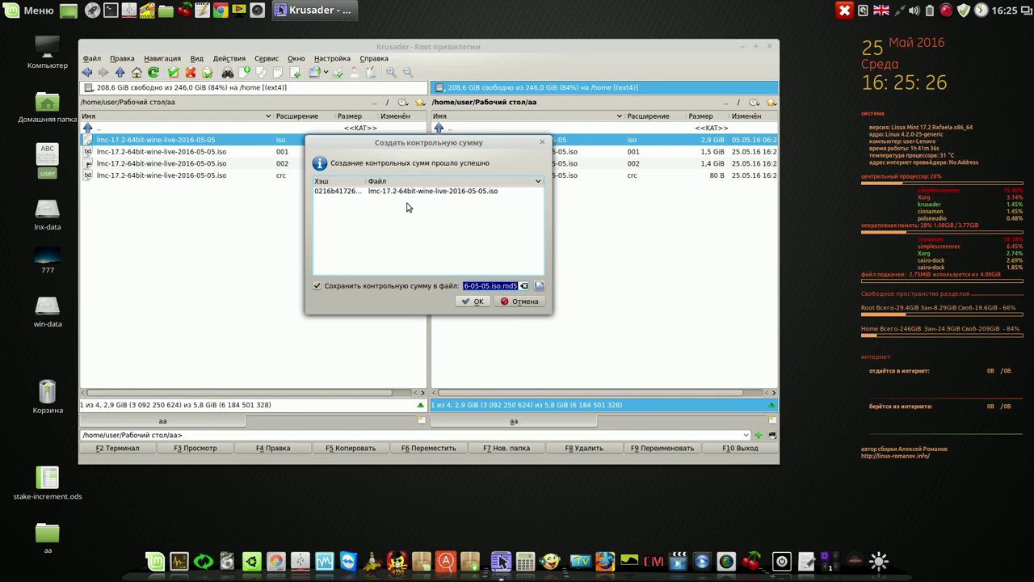
{"action": "left_click", "coordinate": [479, 301]}
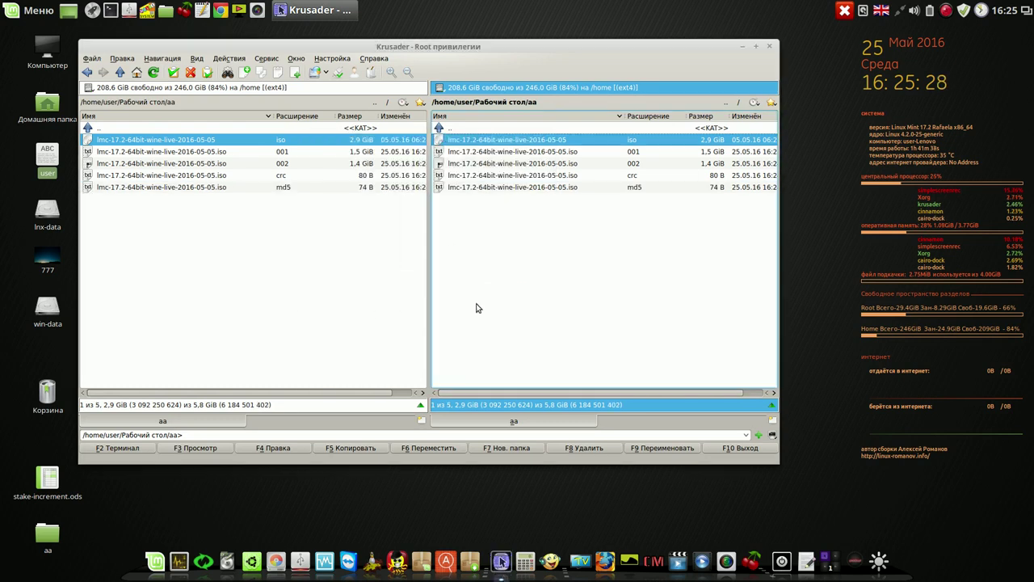
Open checksum verification for the original ISO and select it in the list of files to check.
{"action": "left_click", "coordinate": [230, 101]}
{"action": "left_click", "coordinate": [90, 59]}
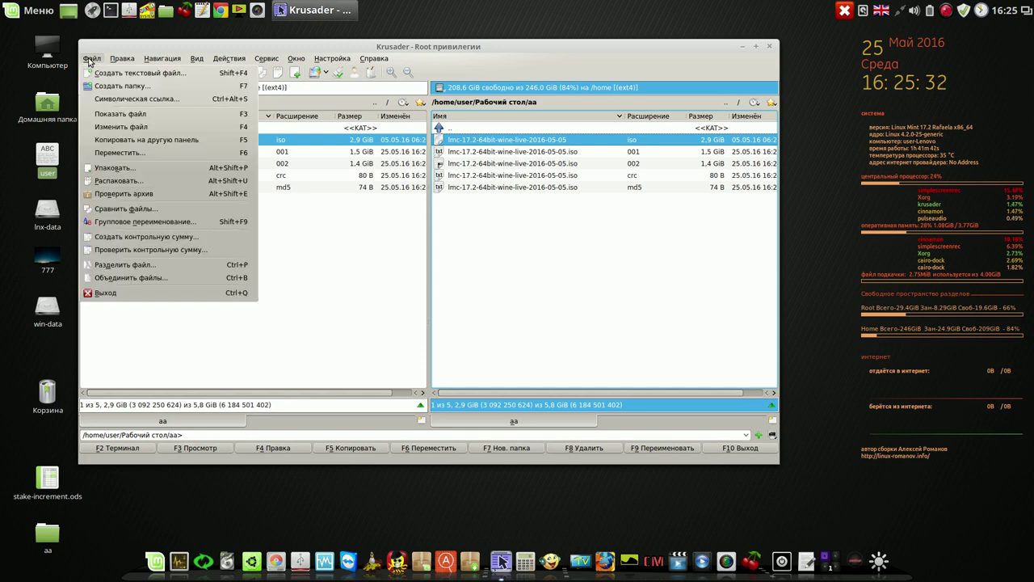
{"action": "left_click", "coordinate": [125, 252]}
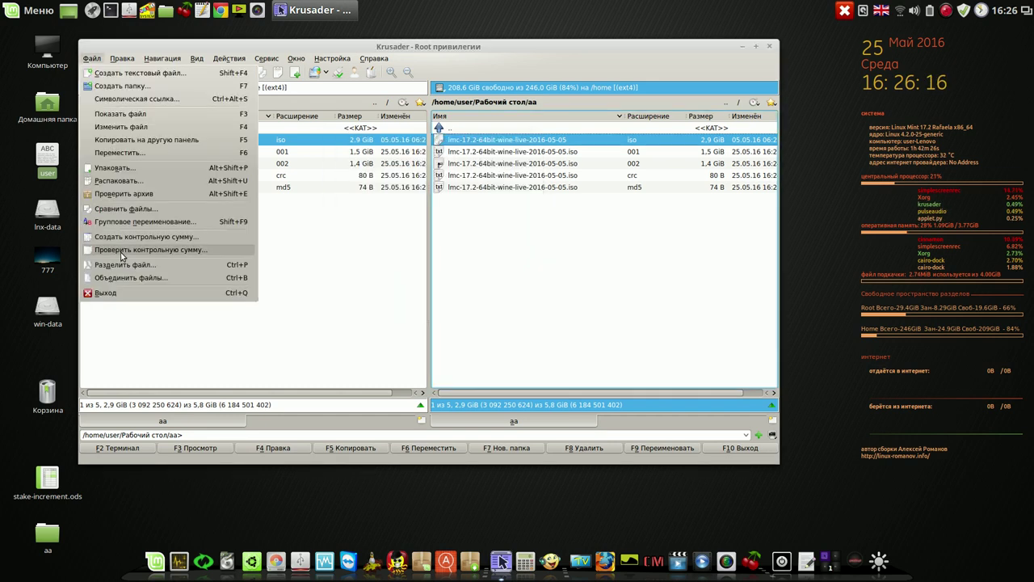
{"action": "left_click", "coordinate": [121, 255]}
{"action": "left_click", "coordinate": [453, 231]}
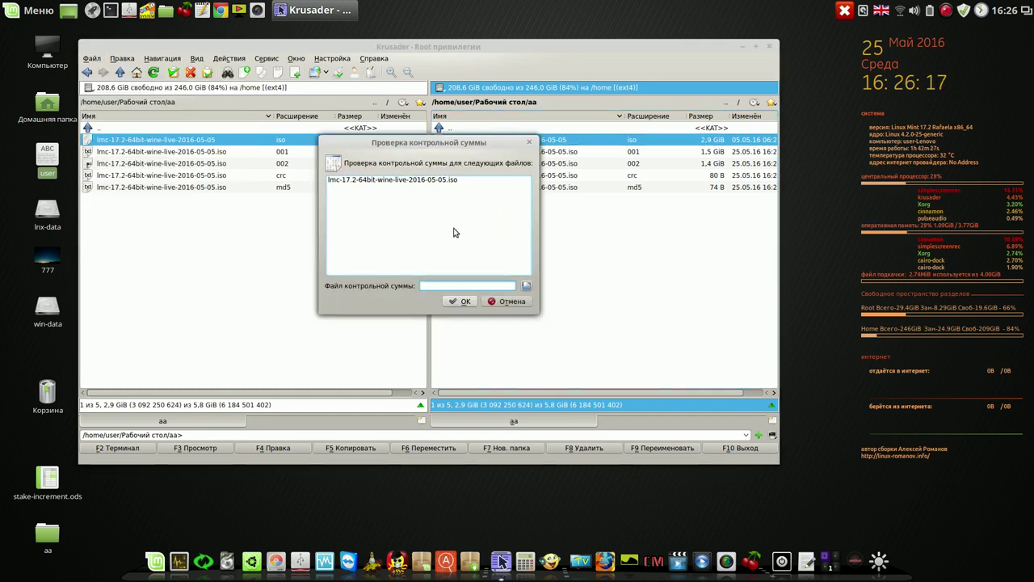
{"action": "left_click", "coordinate": [440, 182]}
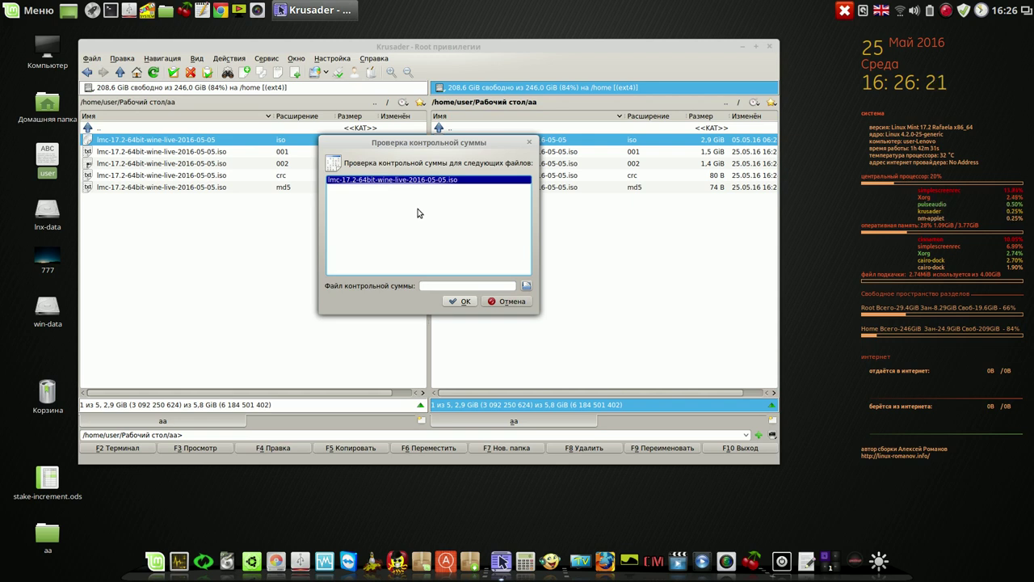
Choose lmc-17.2-64bit-wine-live-2016-05-05.iso.md5 in /home/user/Рабочий стол/aa as the checksum file for the verification.
{"action": "left_click", "coordinate": [526, 285]}
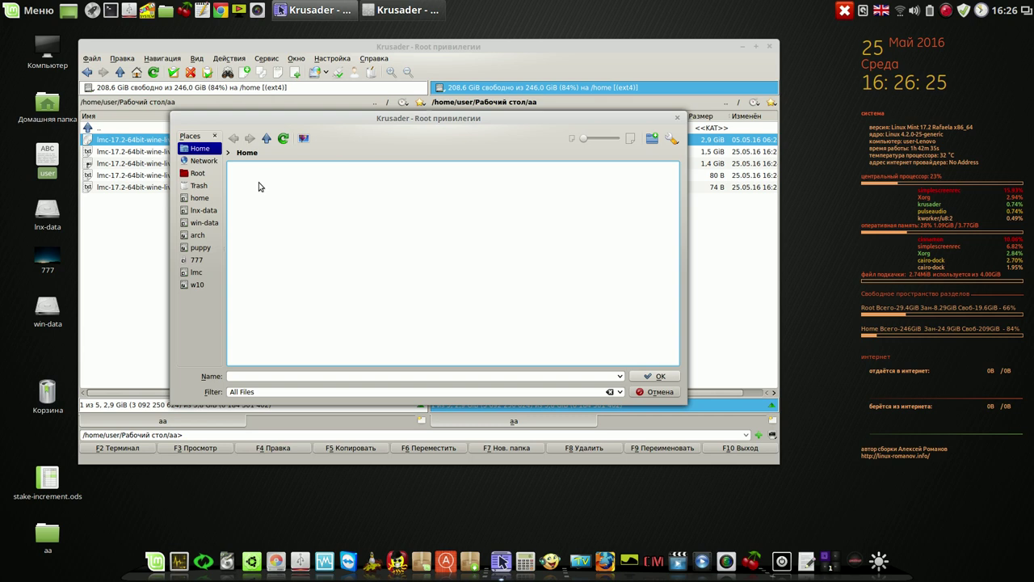
{"action": "left_click", "coordinate": [268, 140]}
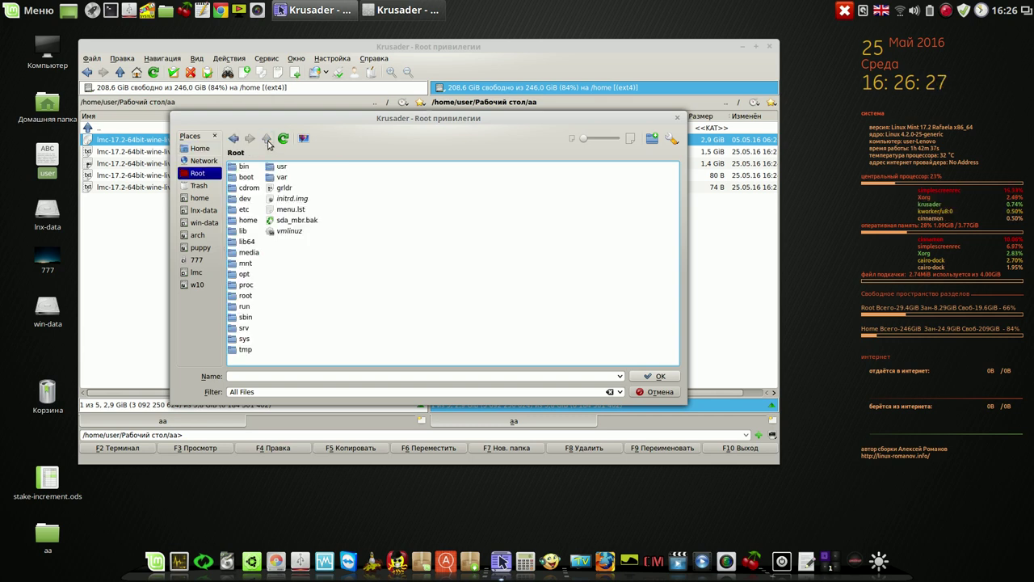
{"action": "double_click", "coordinate": [242, 220]}
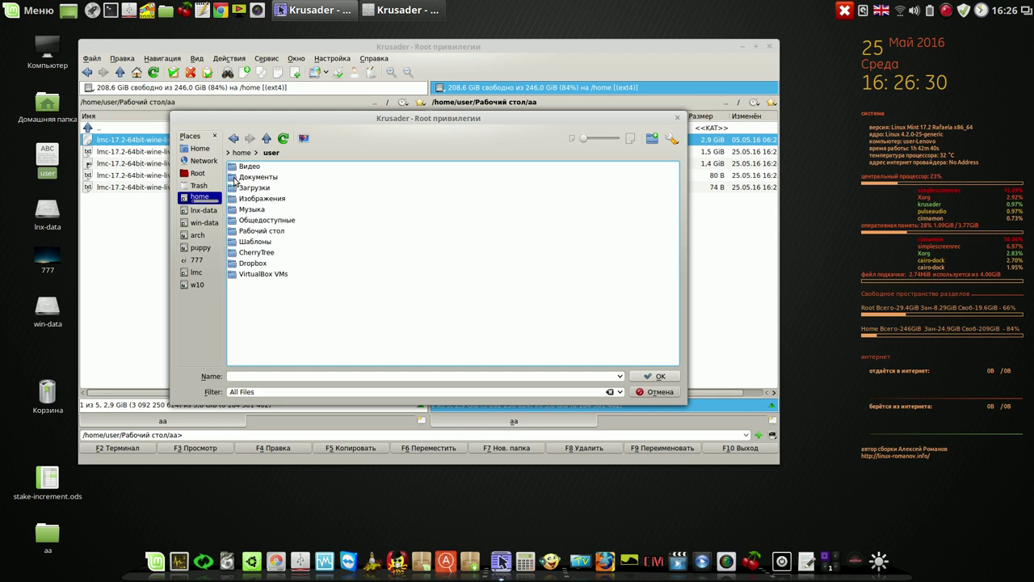
{"action": "left_click", "coordinate": [242, 231]}
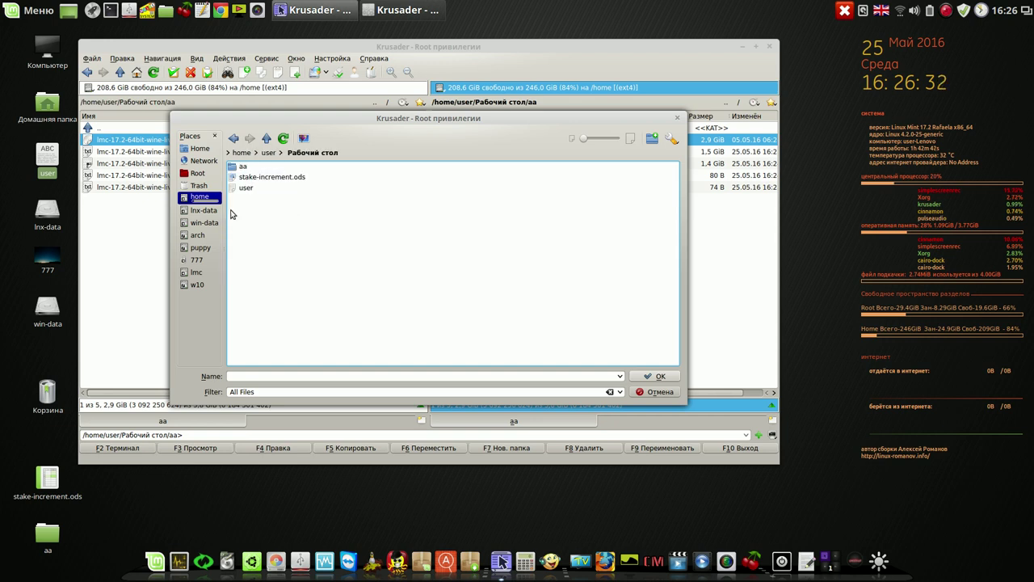
{"action": "left_click", "coordinate": [242, 167]}
{"action": "double_click", "coordinate": [362, 210]}
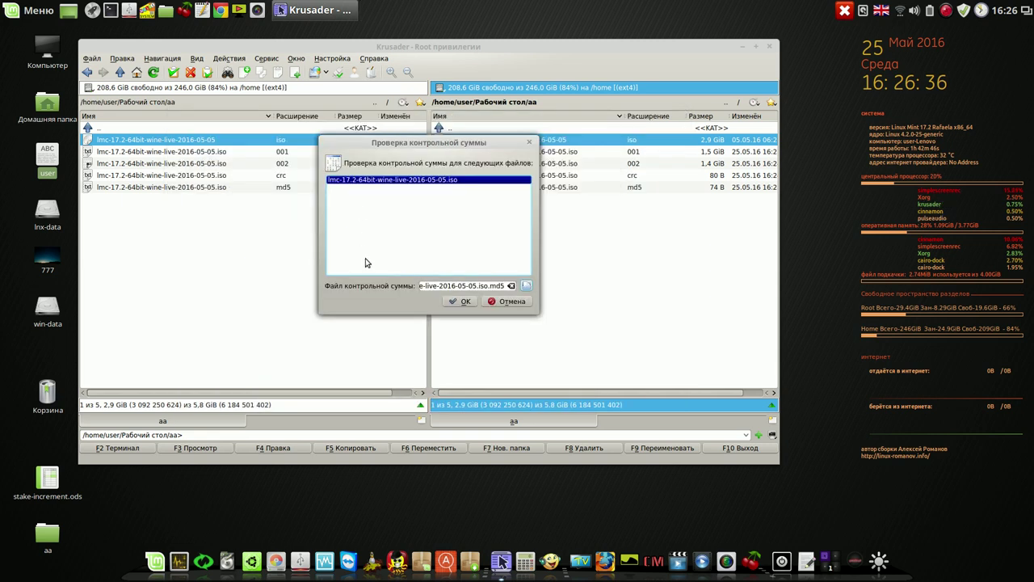
Run the checksum verification of the original ISO against its .md5 file and close the result message.
{"action": "left_click", "coordinate": [459, 300]}
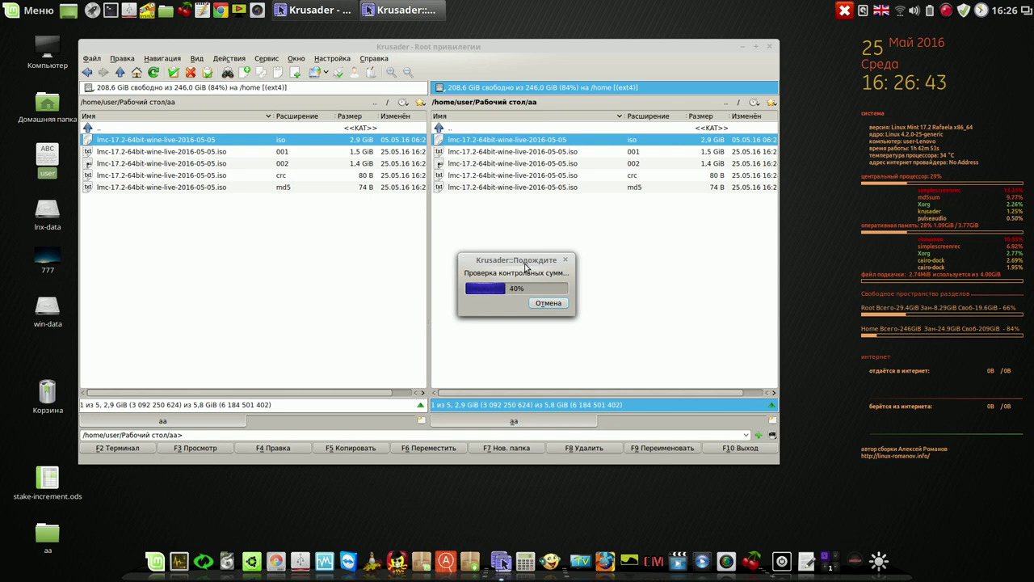
{"action": "left_click_drag", "start_coordinate": [525, 267], "coordinate": [860, 141]}
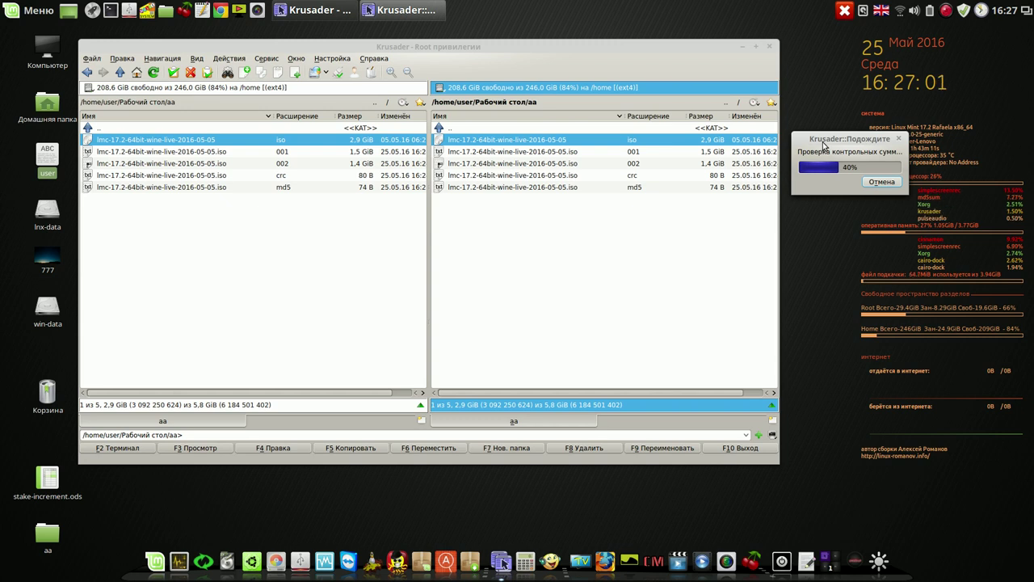
{"action": "left_click", "coordinate": [948, 12]}
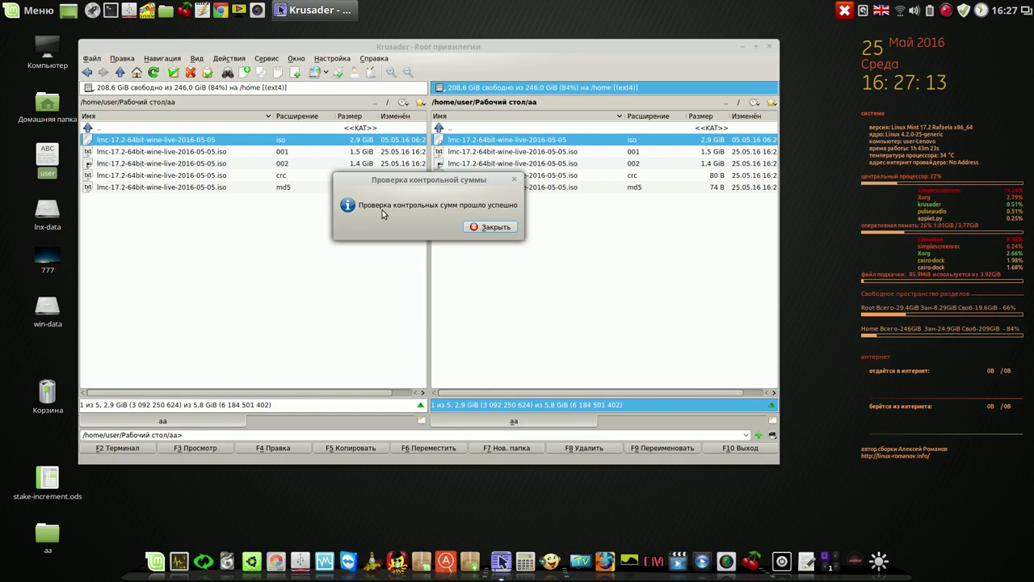
{"action": "left_click", "coordinate": [496, 227]}
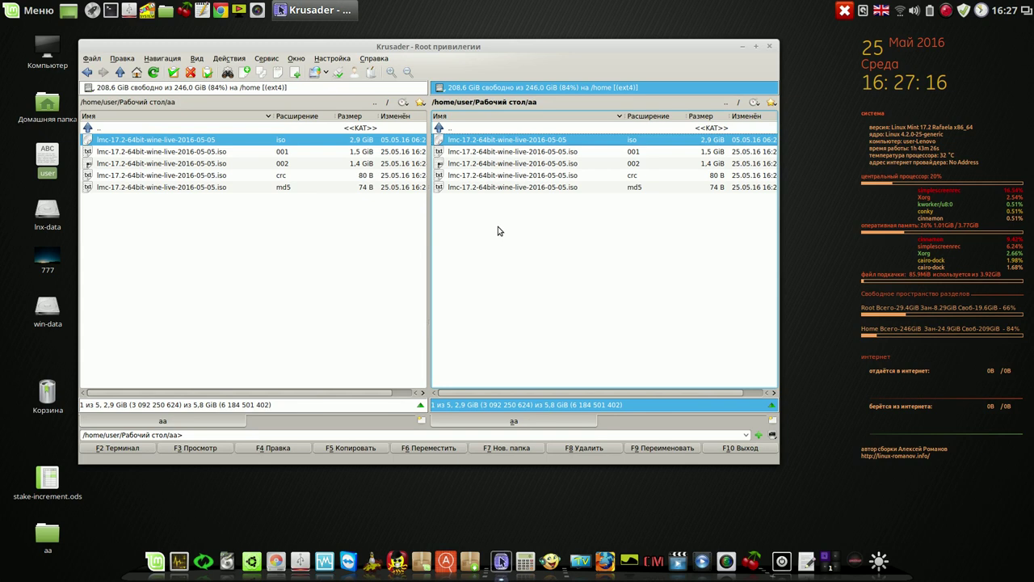
Create a folder named bb in /home/user/Рабочий стол and open it in the second file panel.
{"action": "left_click", "coordinate": [301, 206]}
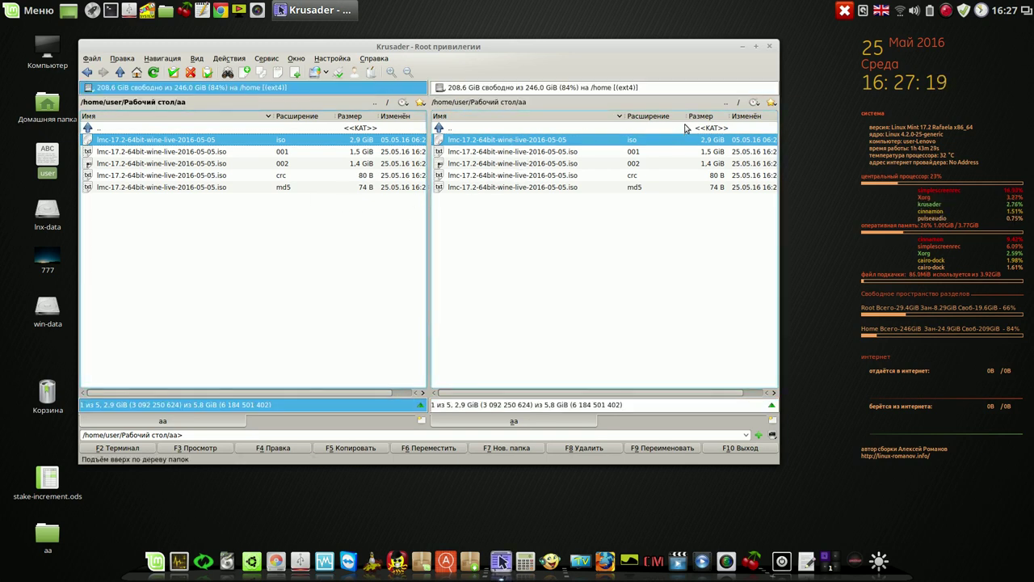
{"action": "left_click", "coordinate": [725, 103]}
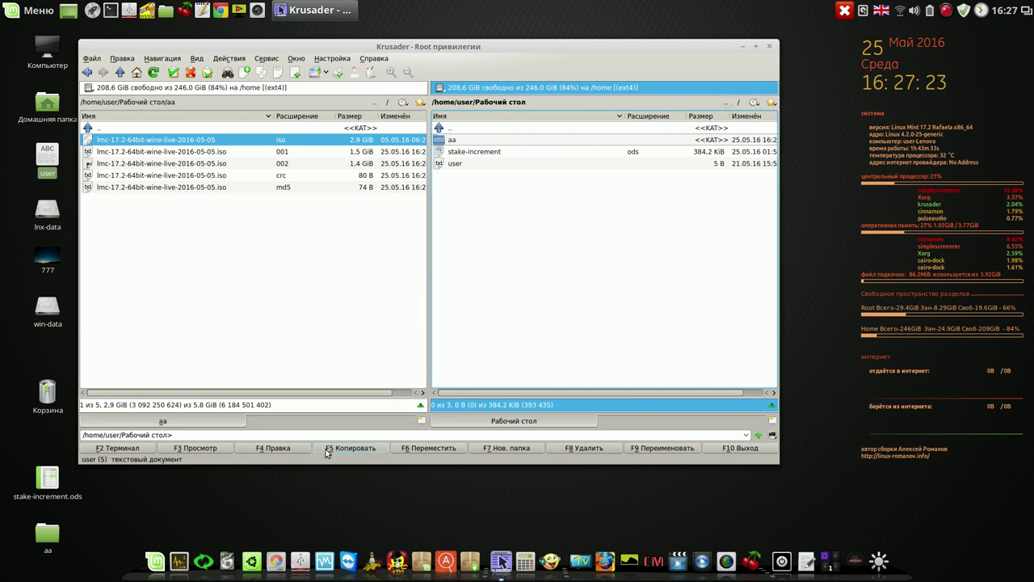
{"action": "left_click", "coordinate": [506, 448]}
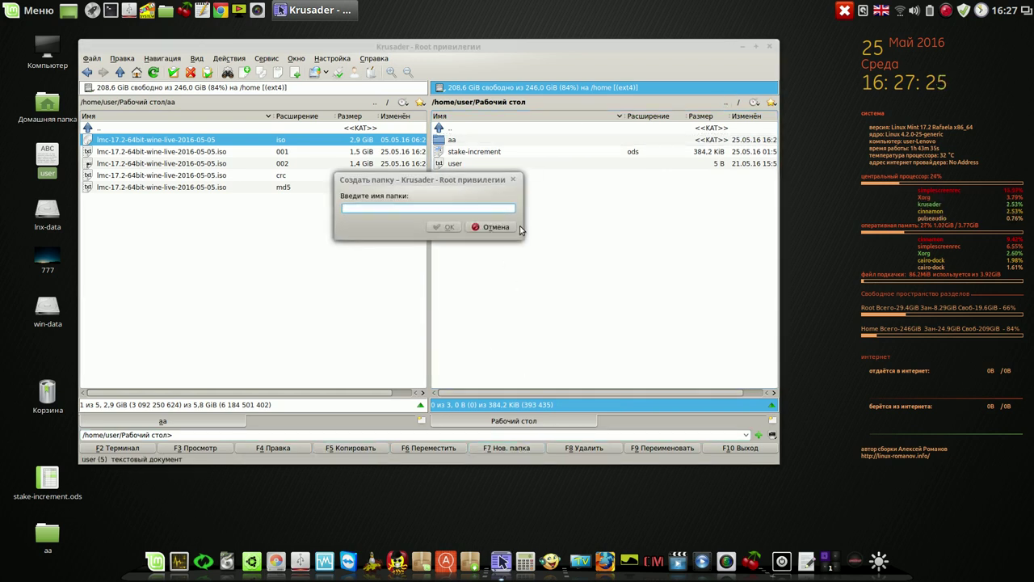
{"action": "type", "text": "bbb"}
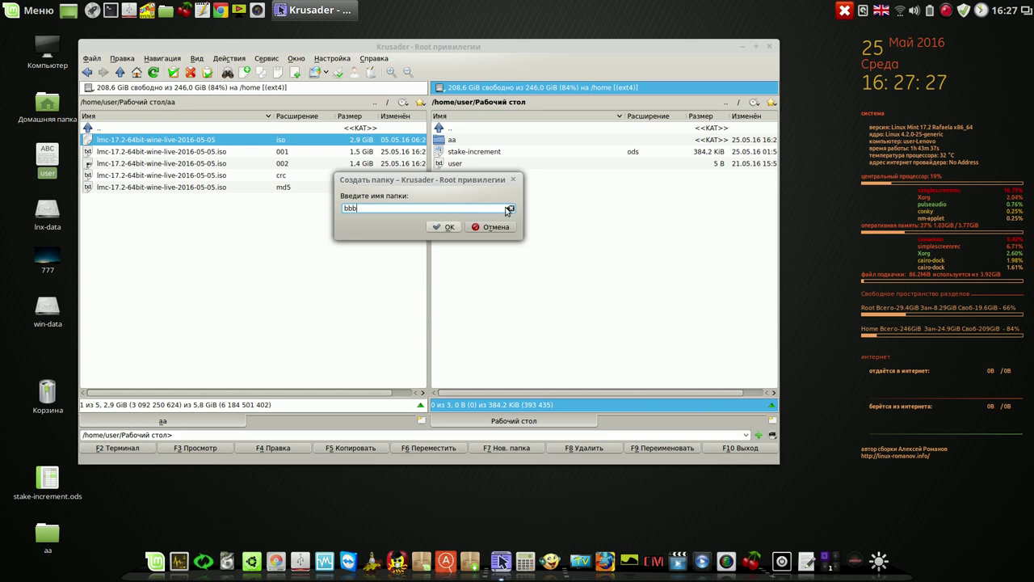
{"action": "key", "text": "BackSpace"}
{"action": "left_click", "coordinate": [448, 227]}
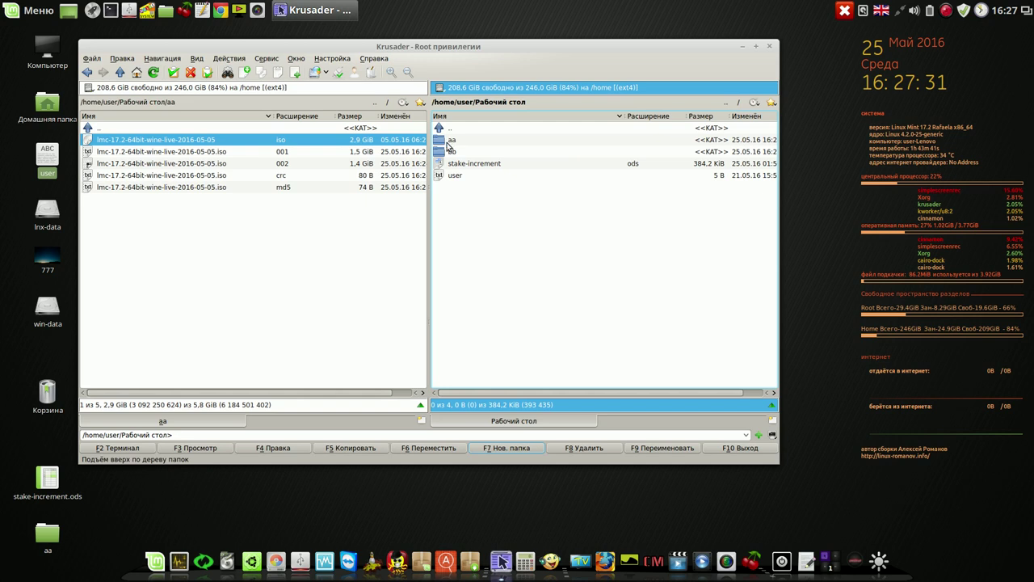
{"action": "double_click", "coordinate": [440, 152]}
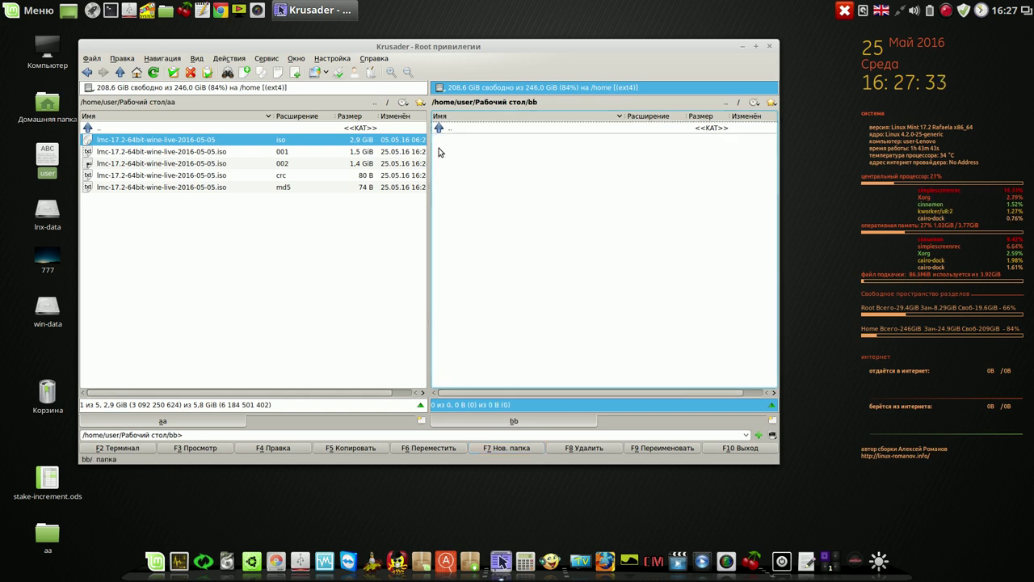
Move the original lmc-17.2-64bit-wine-live-2016-05-05.iso and its .iso.md5 file from aa to /home/user/Рабочий стол/bb/.
{"action": "left_click", "coordinate": [206, 140]}
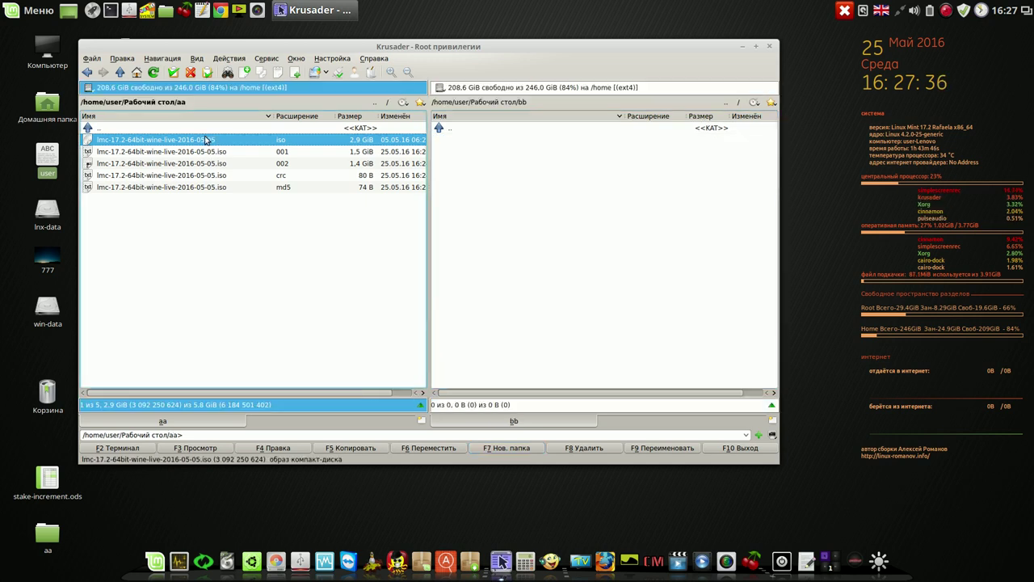
{"action": "left_click", "coordinate": [418, 449]}
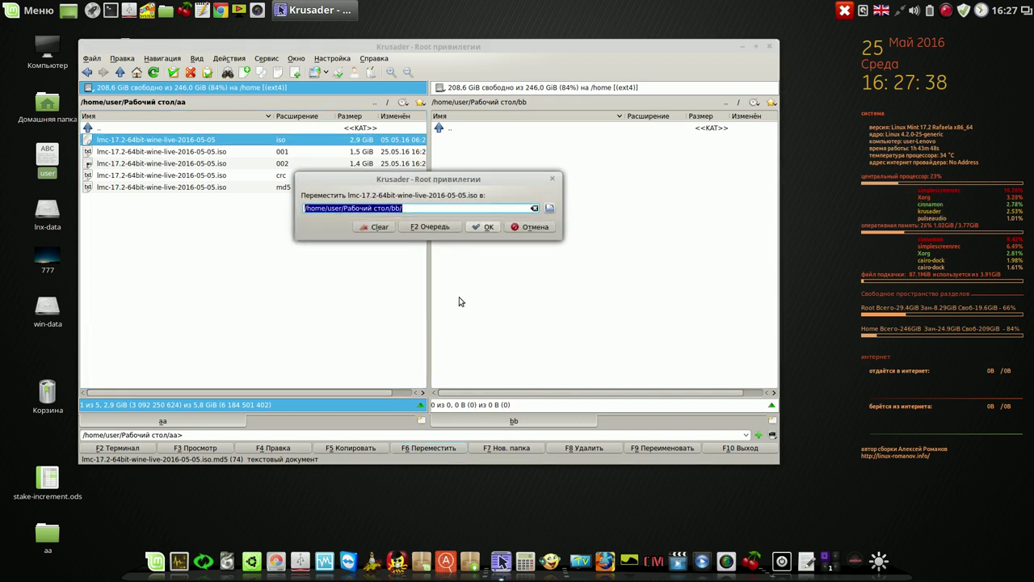
{"action": "left_click", "coordinate": [488, 228]}
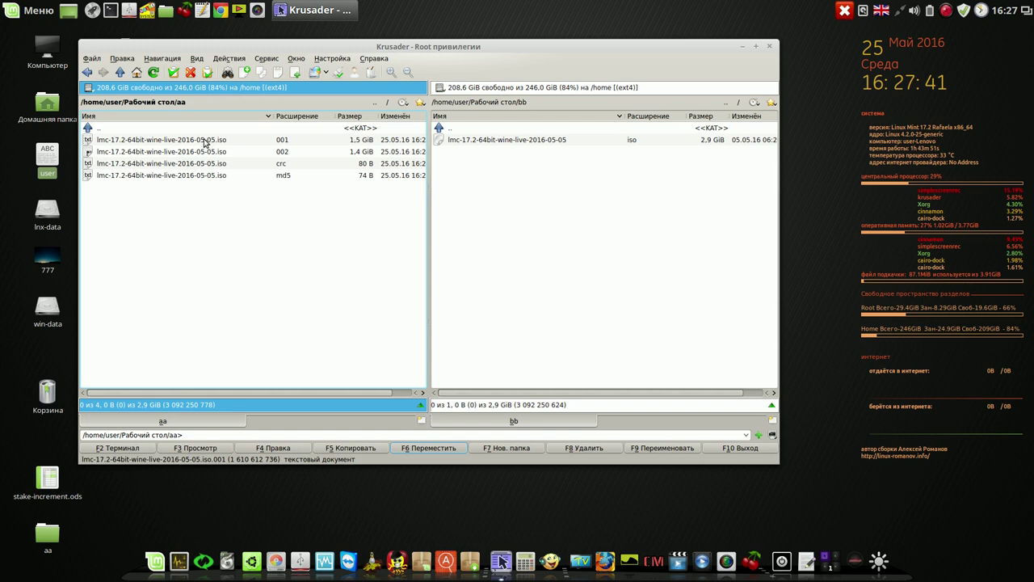
{"action": "left_click", "coordinate": [205, 176]}
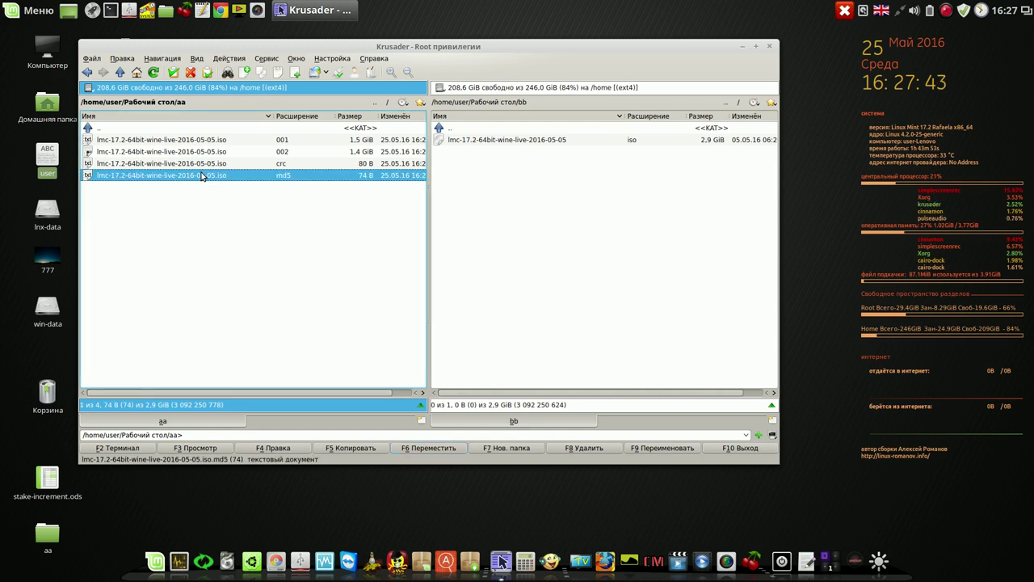
{"action": "left_click", "coordinate": [415, 447]}
{"action": "left_click", "coordinate": [484, 227]}
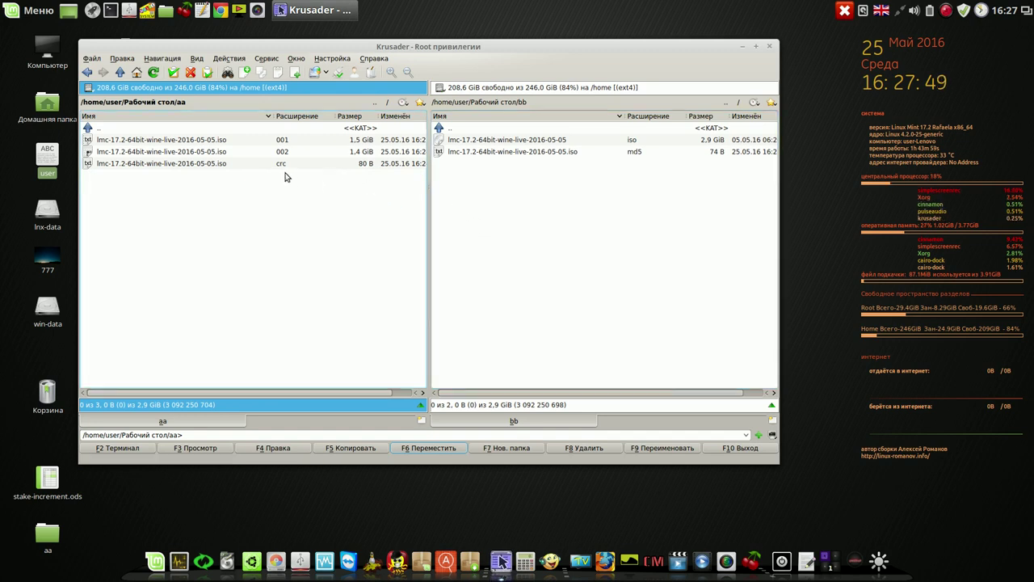
Open the aa folder in the second file panel and go through the .001, .002 and .crc files.
{"action": "left_click", "coordinate": [719, 101]}
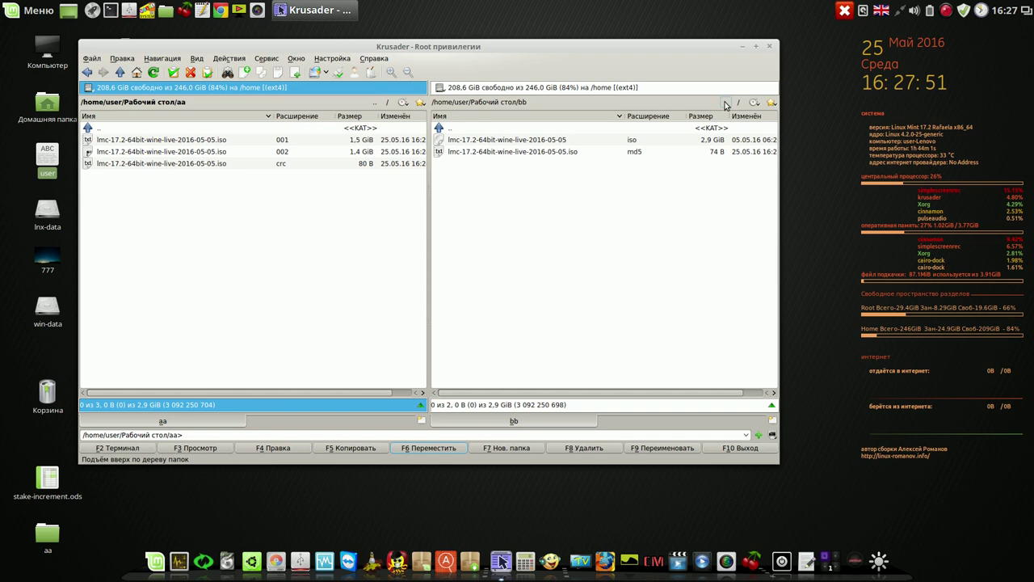
{"action": "left_click", "coordinate": [725, 103]}
{"action": "double_click", "coordinate": [445, 141]}
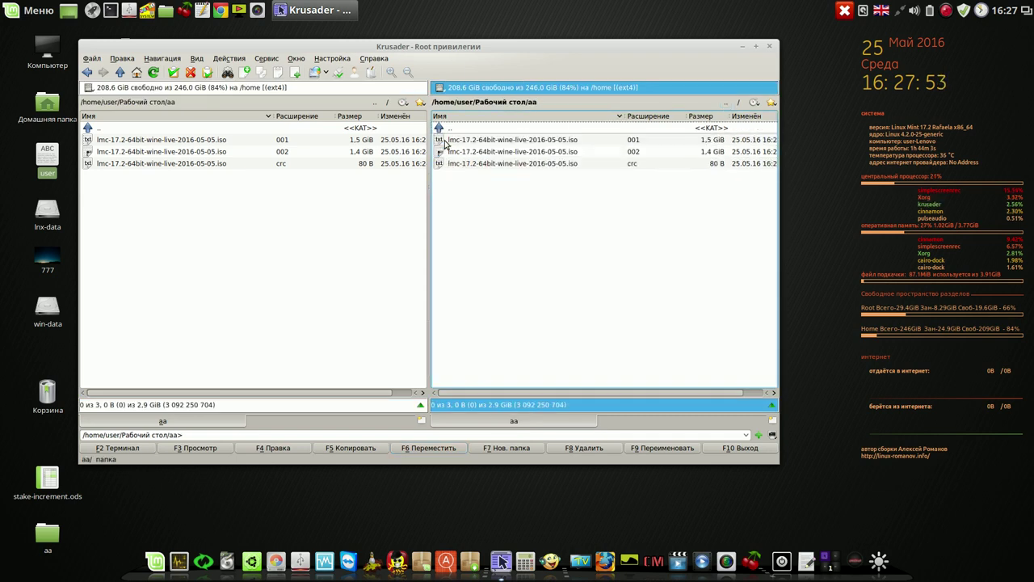
{"action": "left_click", "coordinate": [362, 142]}
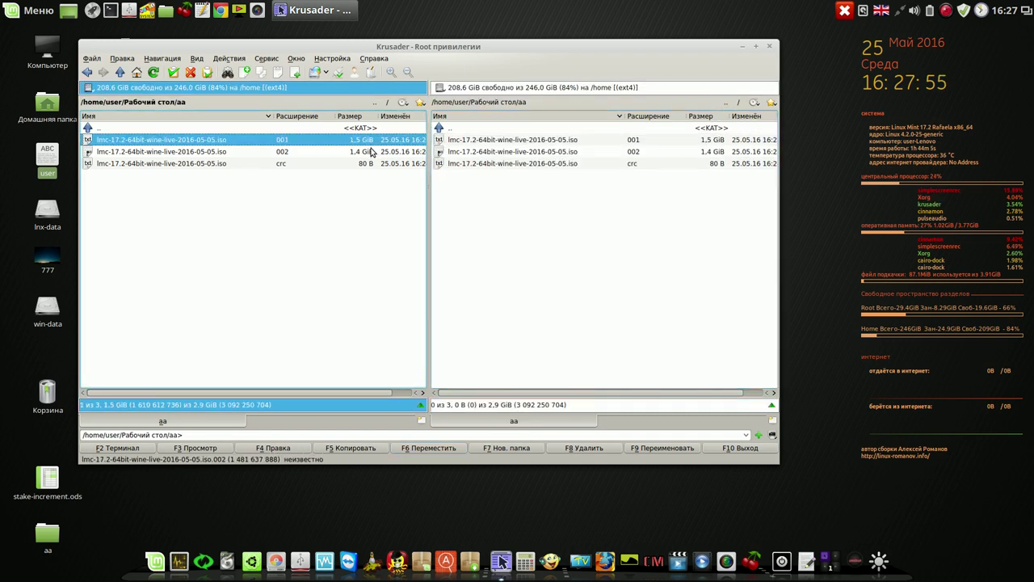
{"action": "left_click", "coordinate": [370, 152]}
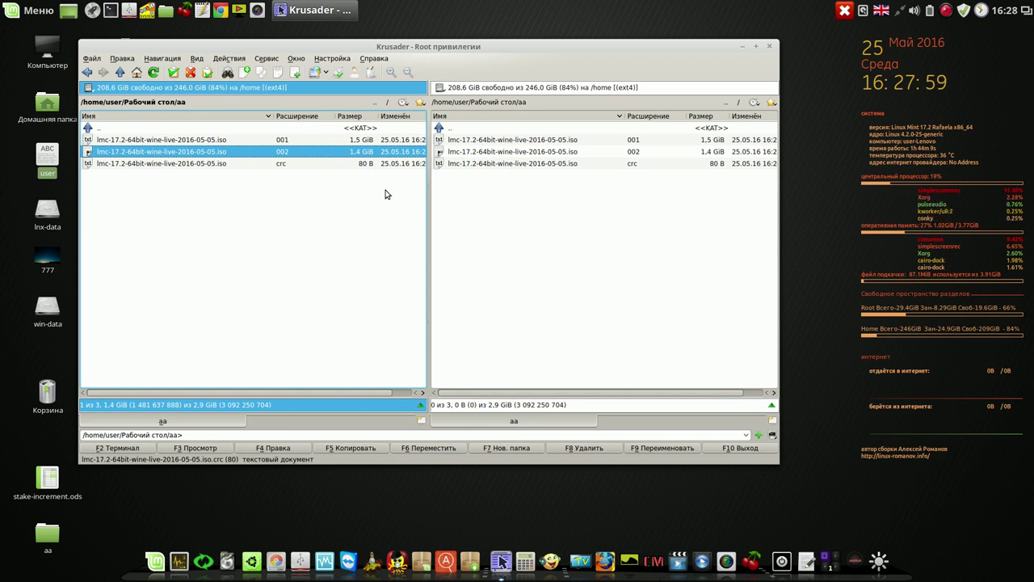
{"action": "left_click", "coordinate": [221, 165]}
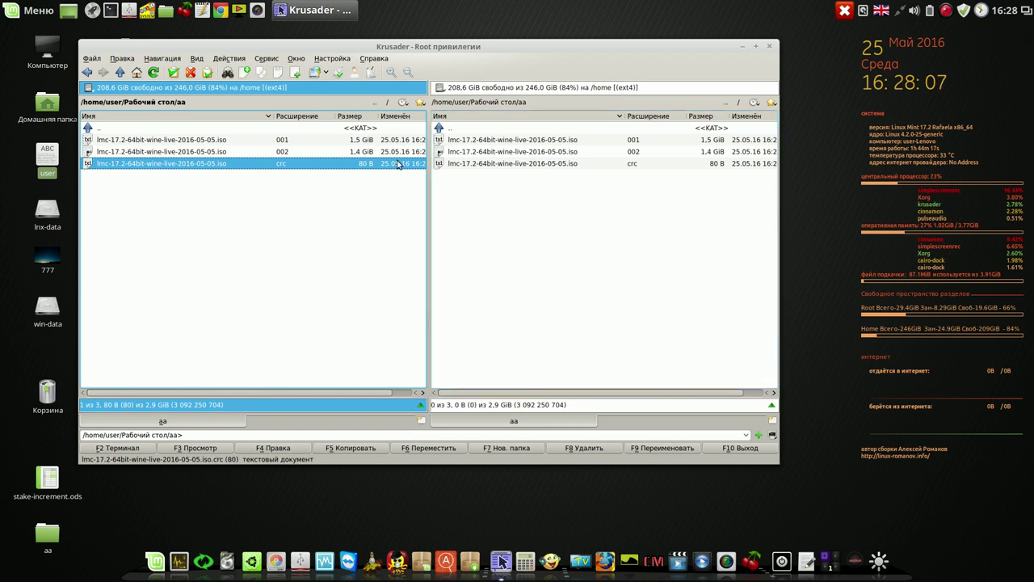
Combine the split files, starting from lmc-17.2-64bit-wine-live-2016-05-05.iso.001, into a single ISO in /home/user/Рабочий стол/aa.
{"action": "left_click", "coordinate": [214, 140]}
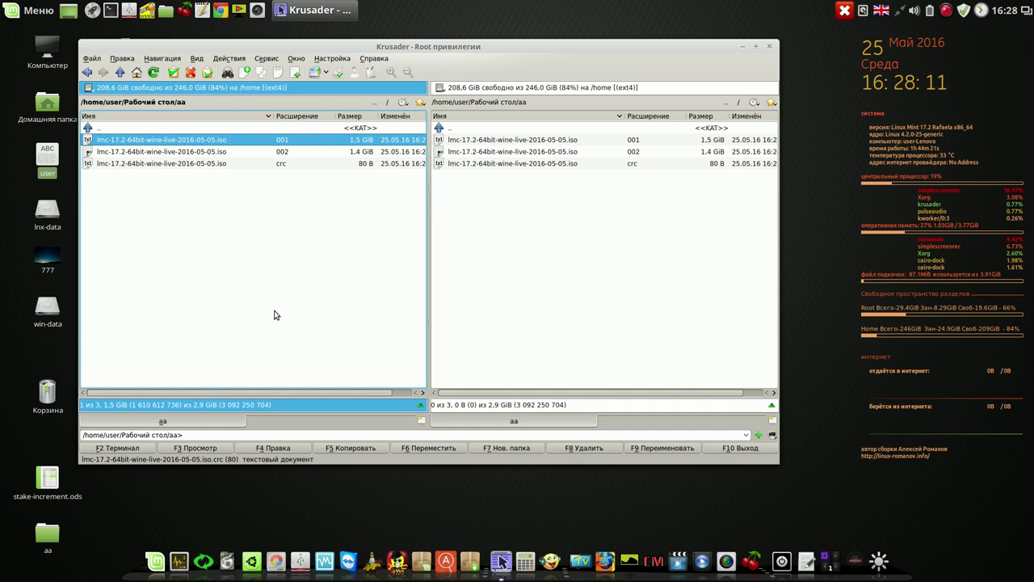
{"action": "left_click", "coordinate": [94, 60]}
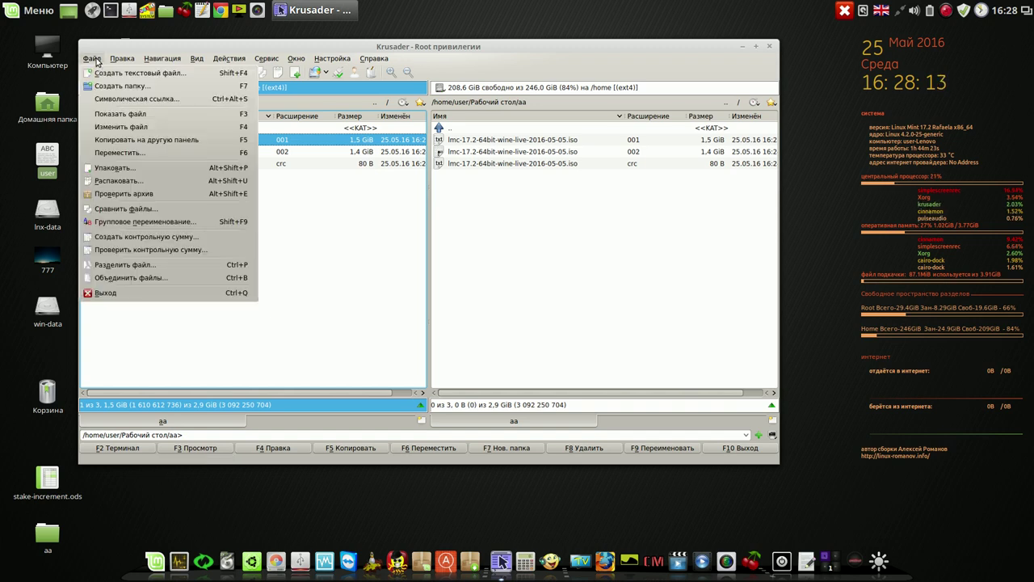
{"action": "left_click", "coordinate": [118, 280]}
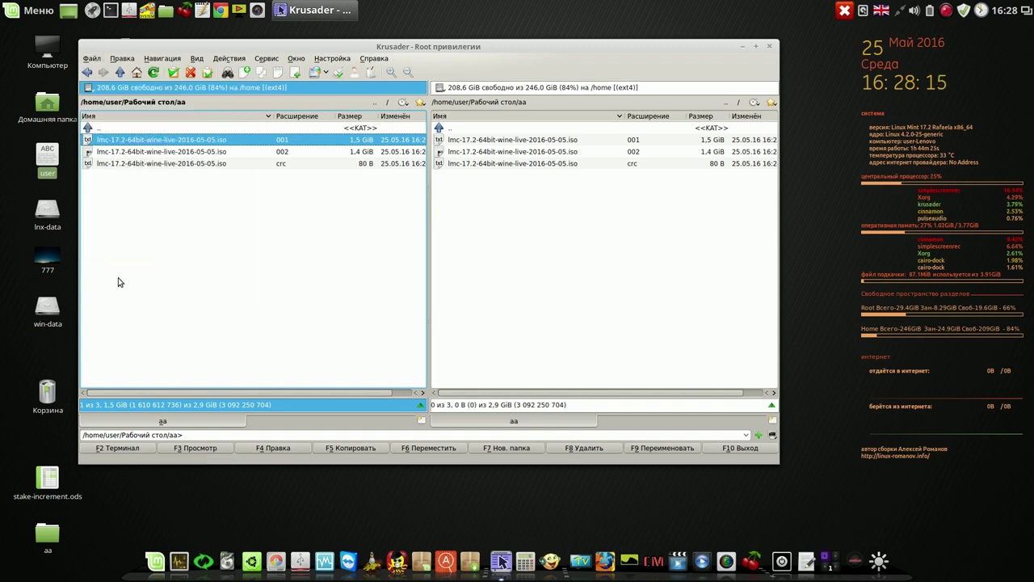
{"action": "left_click", "coordinate": [507, 227]}
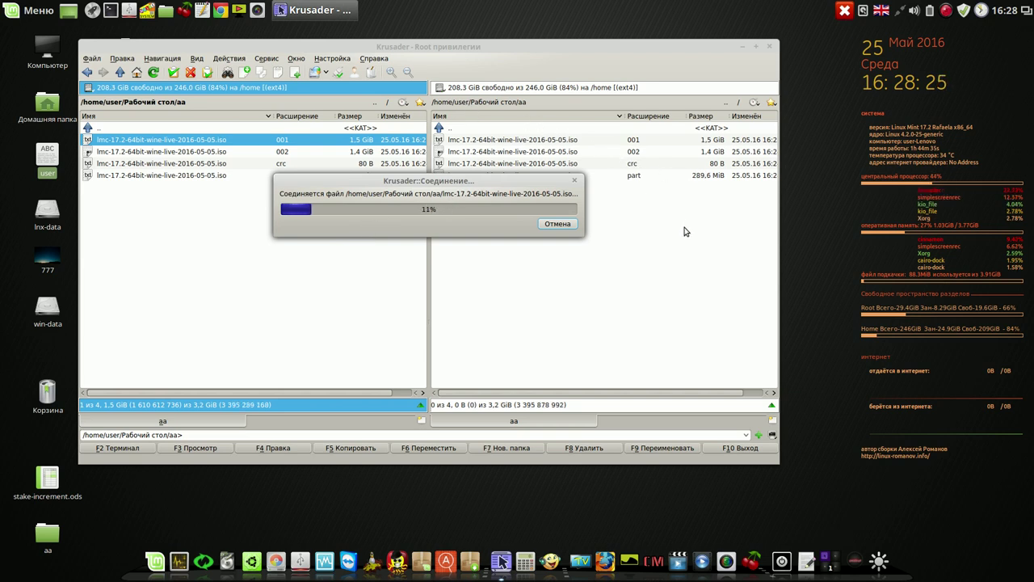
{"action": "left_click_drag", "start_coordinate": [533, 183], "coordinate": [399, 222]}
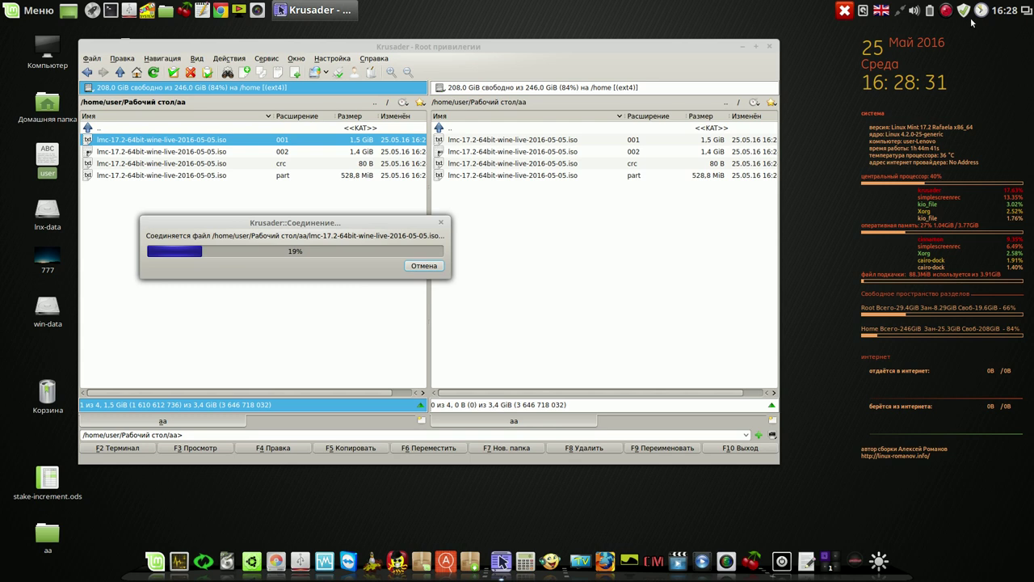
{"action": "right_click", "coordinate": [947, 11]}
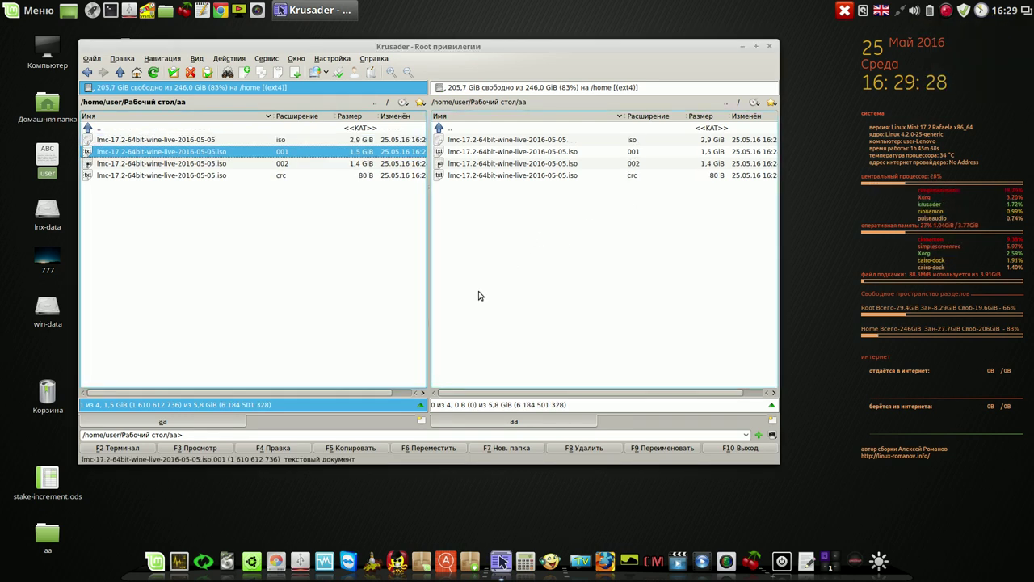
Copy lmc-17.2-64bit-wine-live-2016-05-05.iso.md5 from the bb folder to /home/user/Рабочий стол/aa/.
{"action": "left_click", "coordinate": [200, 142]}
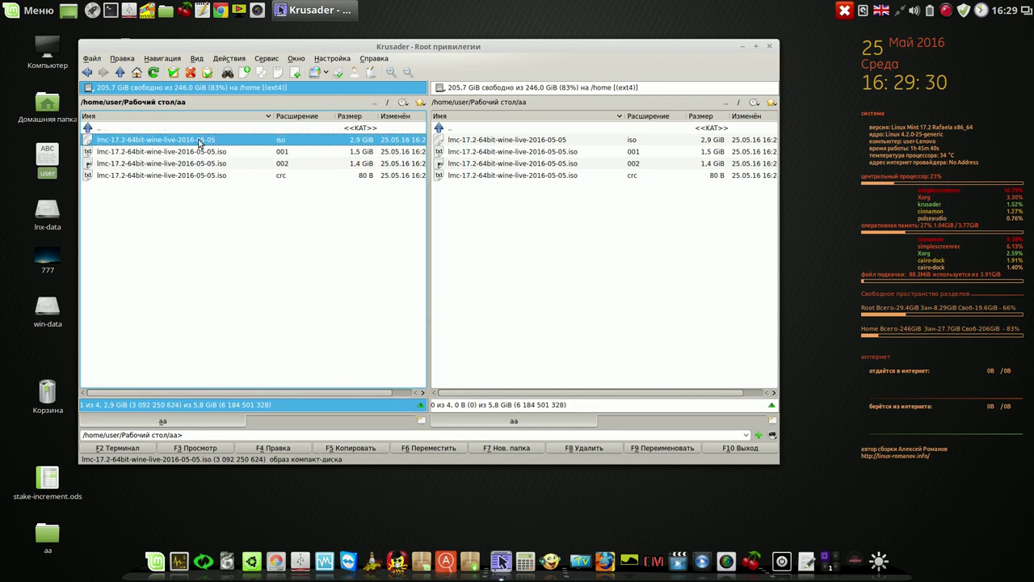
{"action": "left_click", "coordinate": [727, 104]}
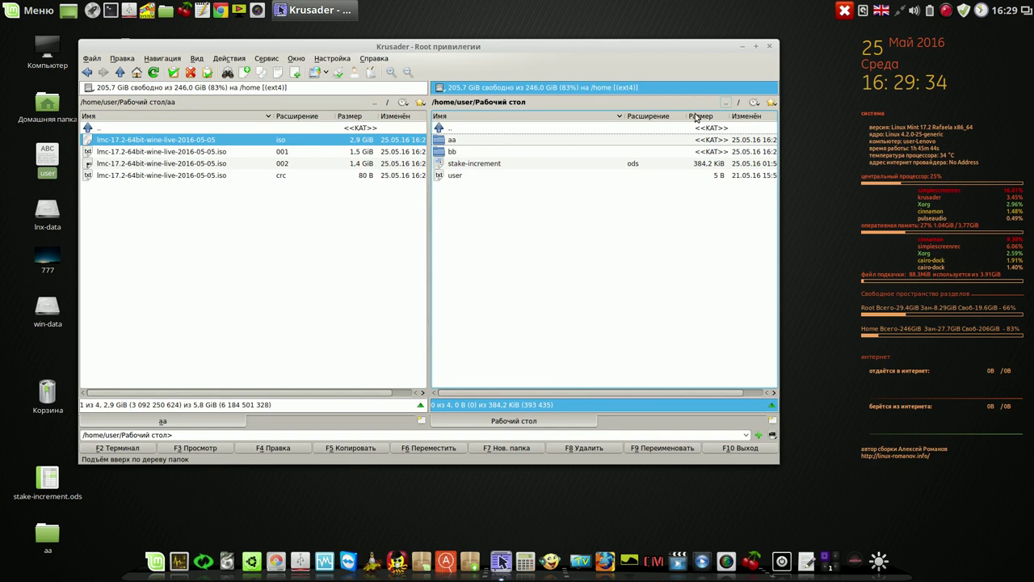
{"action": "left_click", "coordinate": [446, 152]}
{"action": "key", "text": "F9"}
{"action": "key", "text": "Escape"}
{"action": "double_click", "coordinate": [437, 152]}
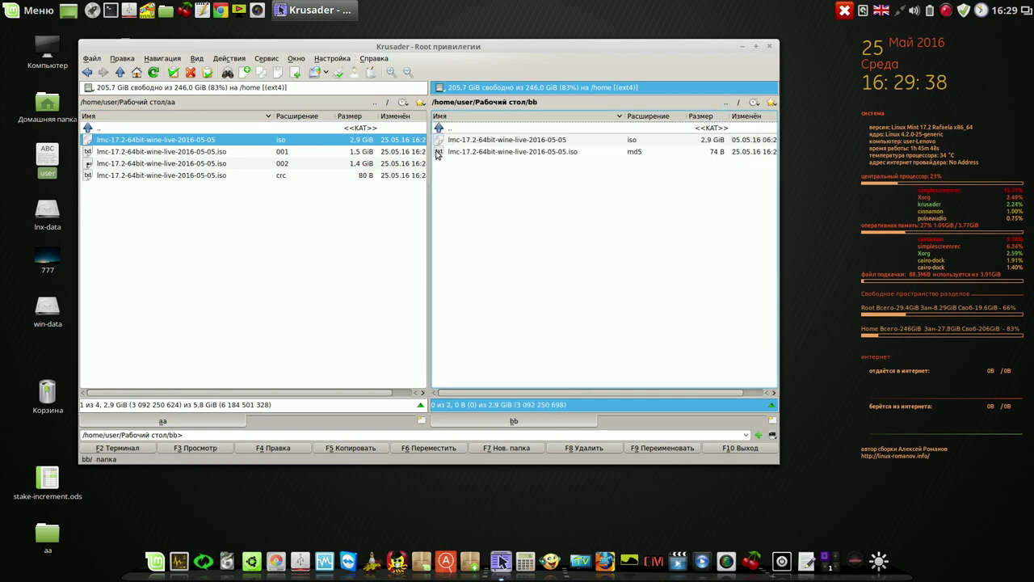
{"action": "left_click", "coordinate": [504, 153]}
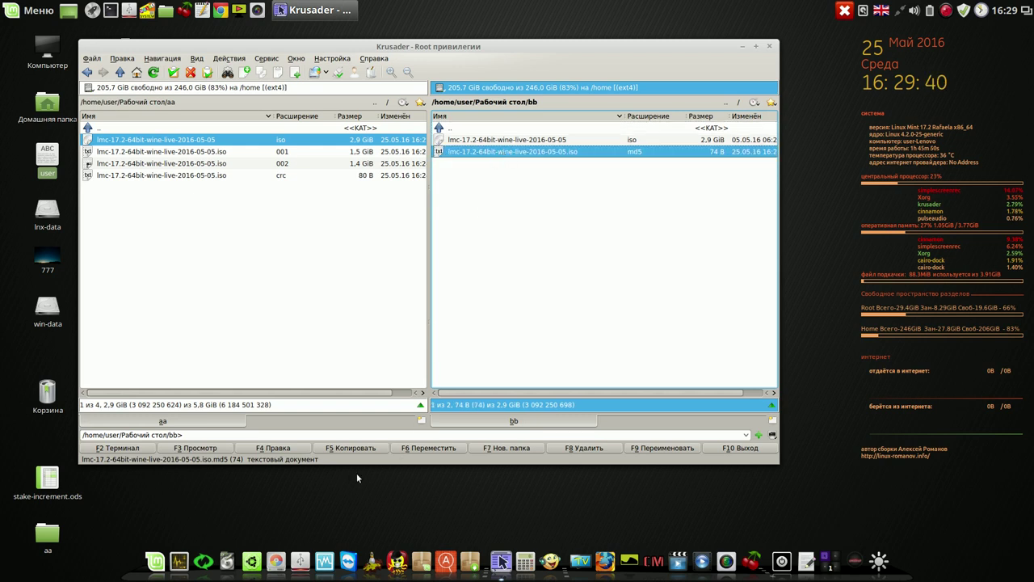
{"action": "left_click", "coordinate": [355, 448]}
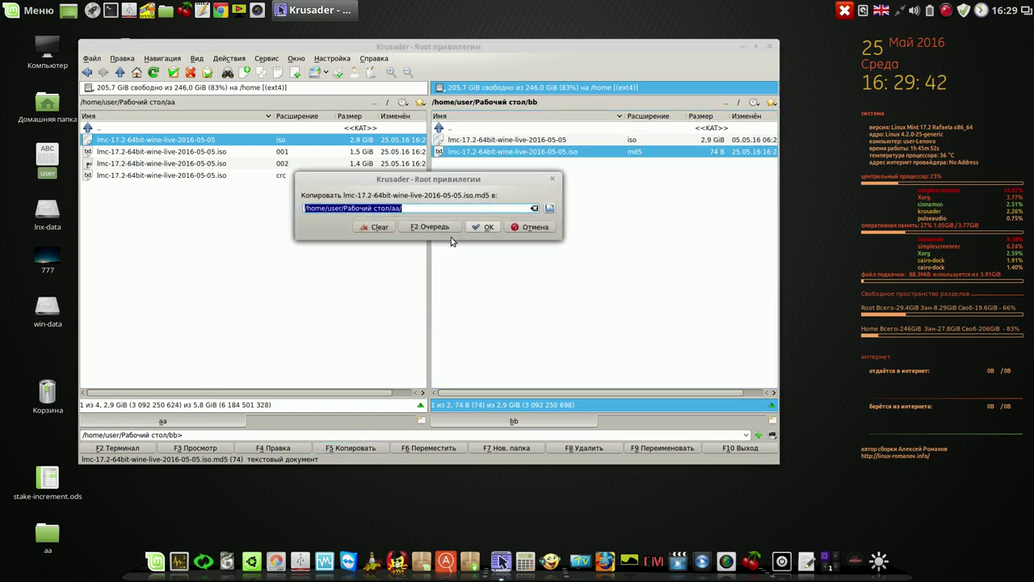
{"action": "left_click", "coordinate": [484, 226]}
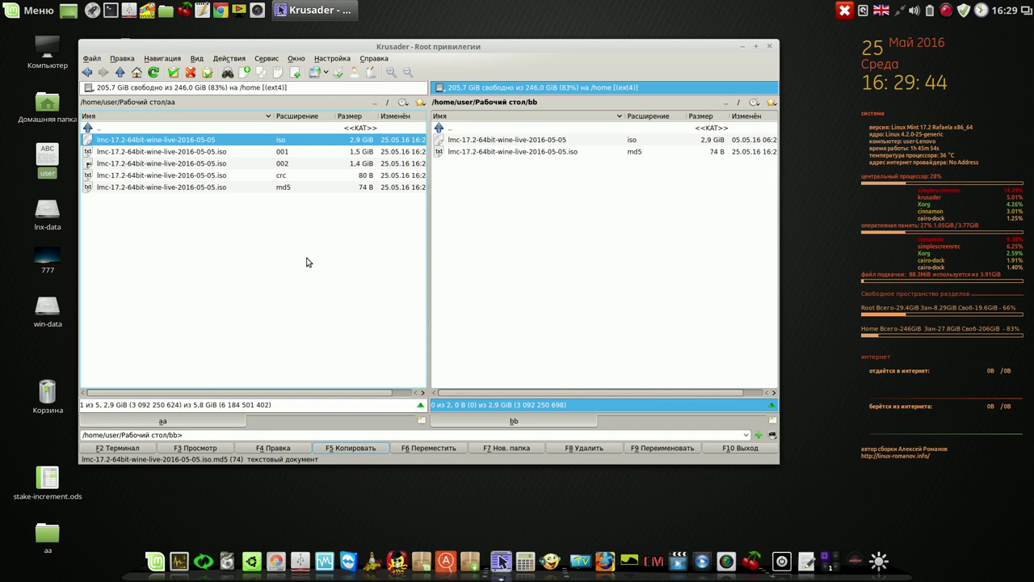
{"action": "left_click", "coordinate": [347, 252]}
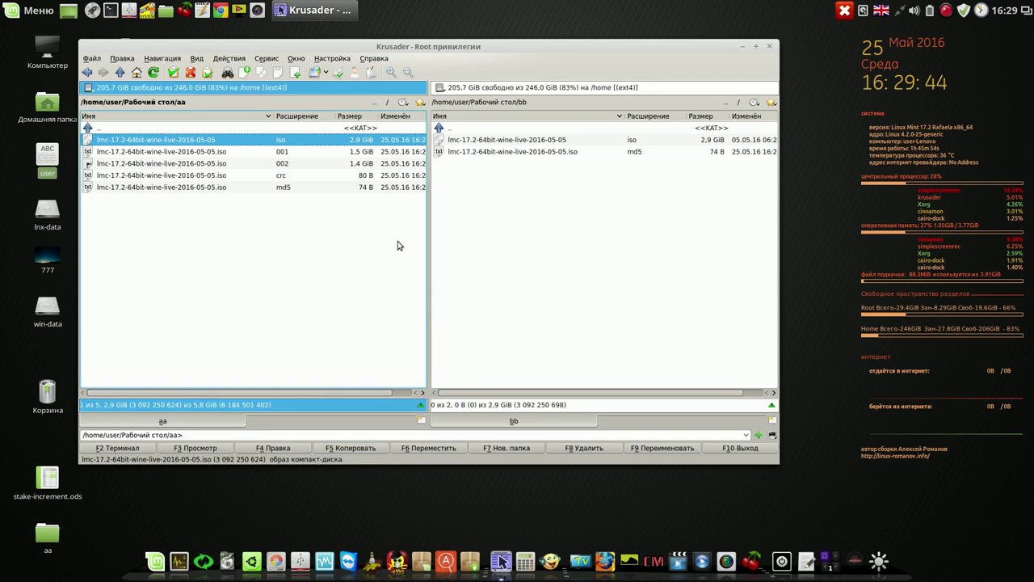
Open the aa folder in the second file panel and select the rebuilt lmc-17.2-64bit-wine-live-2016-05-05.iso.
{"action": "left_click", "coordinate": [726, 103]}
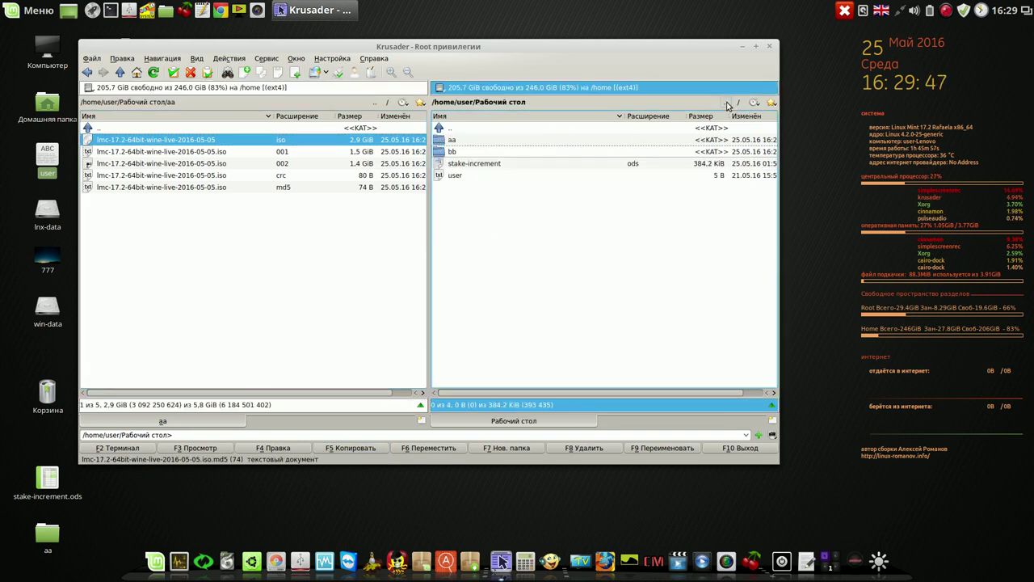
{"action": "double_click", "coordinate": [444, 140]}
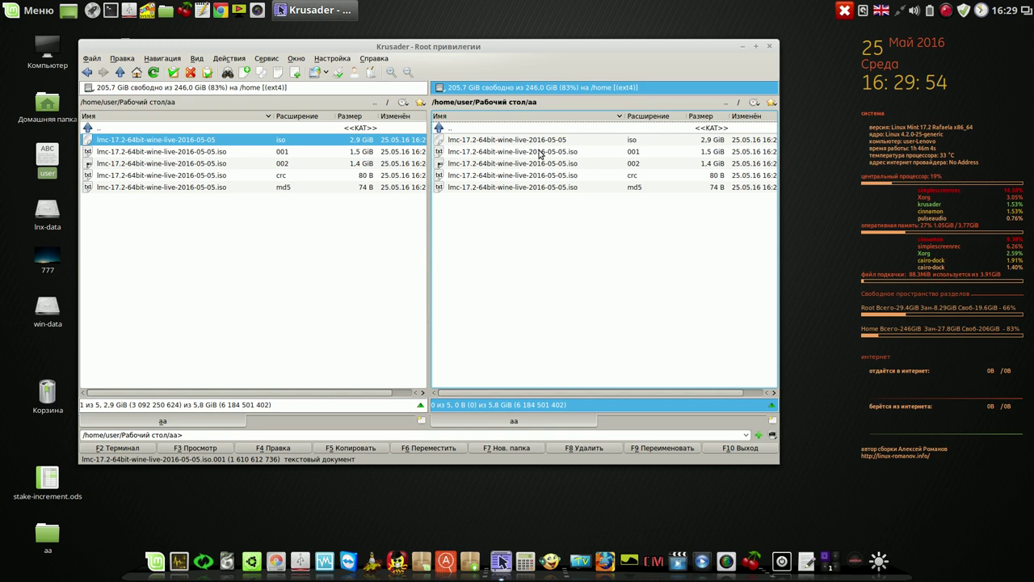
{"action": "left_click", "coordinate": [443, 142]}
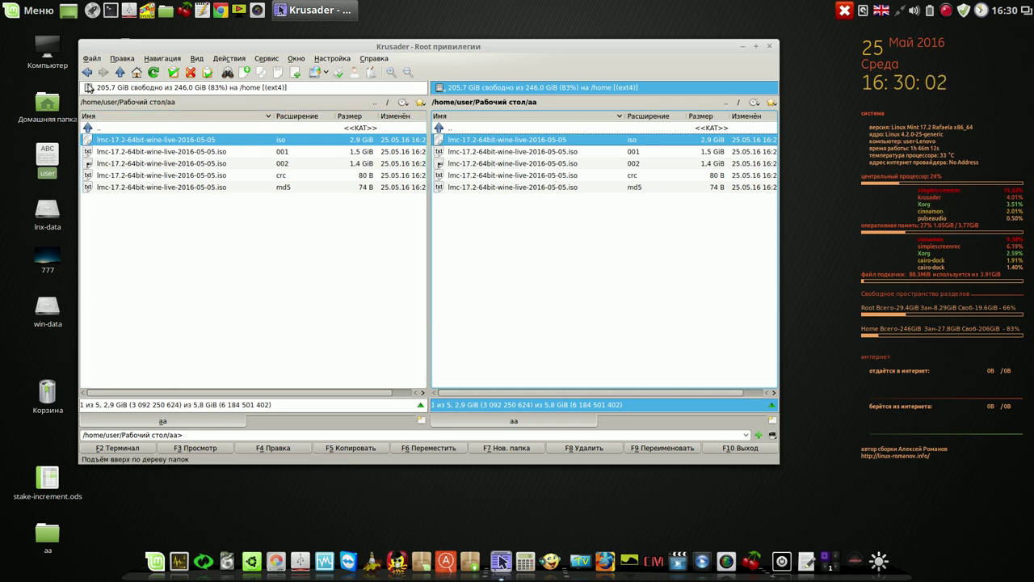
Set up a checksum verification of the rebuilt ISO with the .iso.md5 file from /home/user/Рабочий стол/aa as checksum file.
{"action": "left_click", "coordinate": [91, 59]}
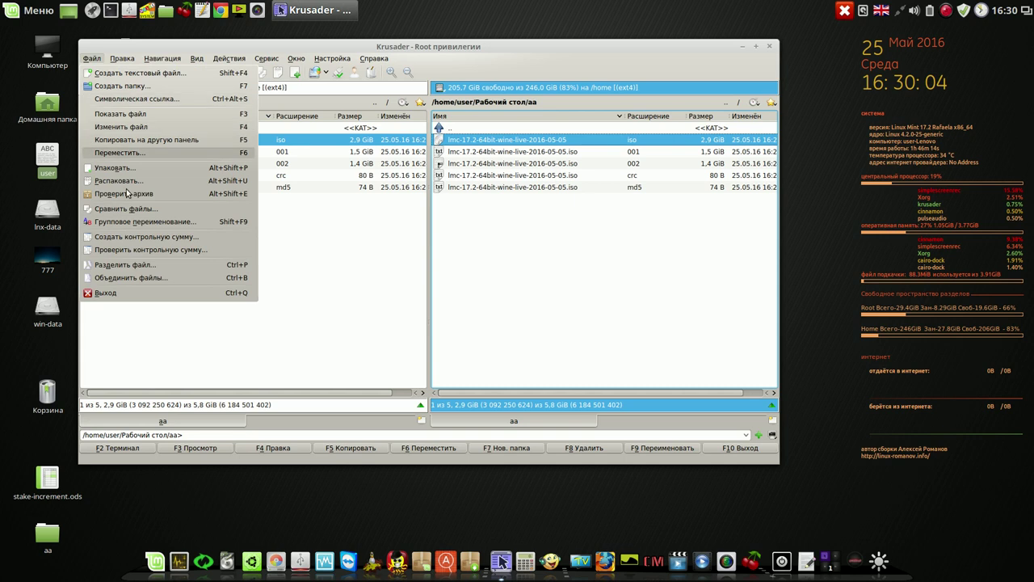
{"action": "left_click", "coordinate": [157, 252]}
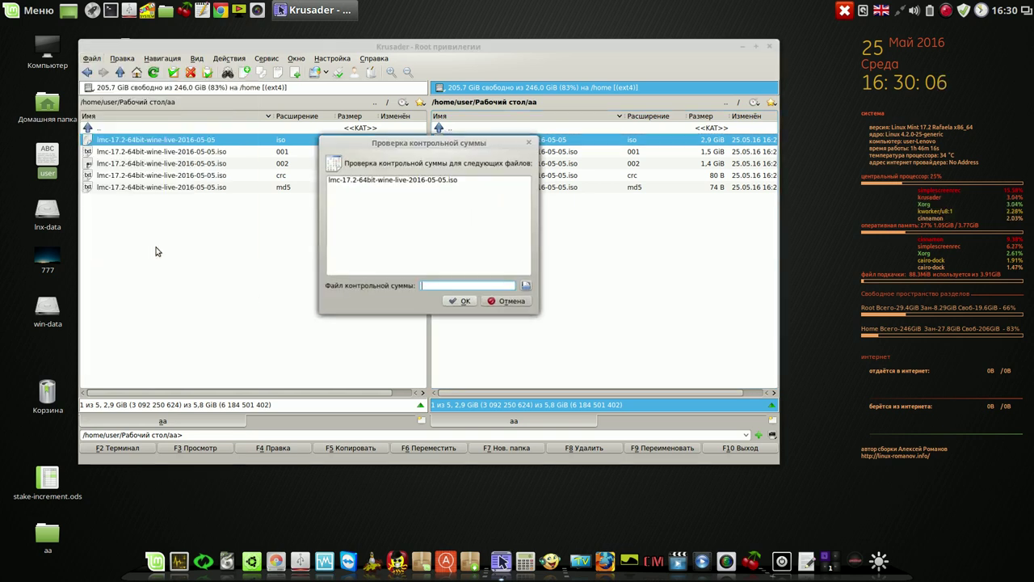
{"action": "left_click", "coordinate": [526, 287]}
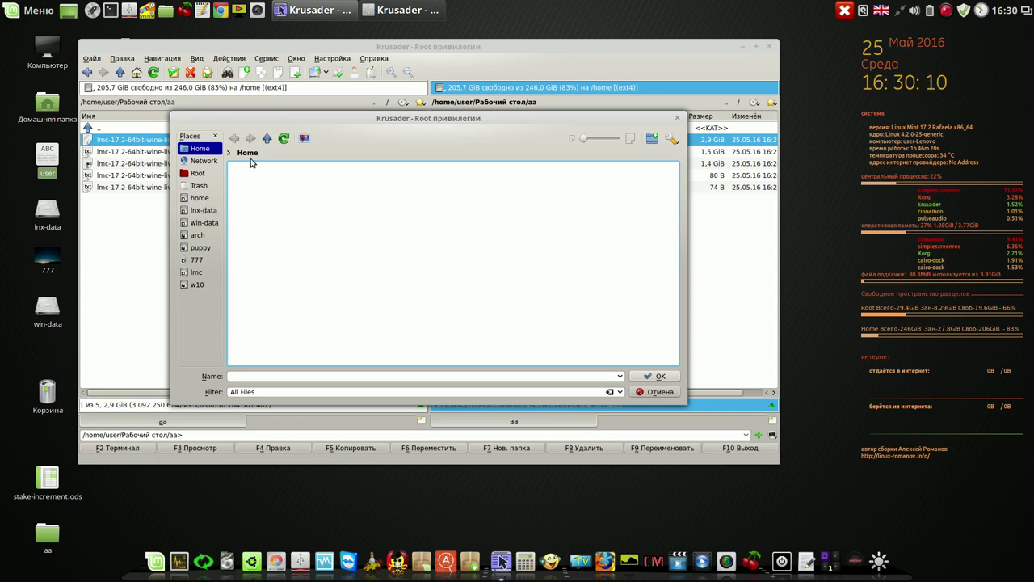
{"action": "left_click", "coordinate": [197, 173]}
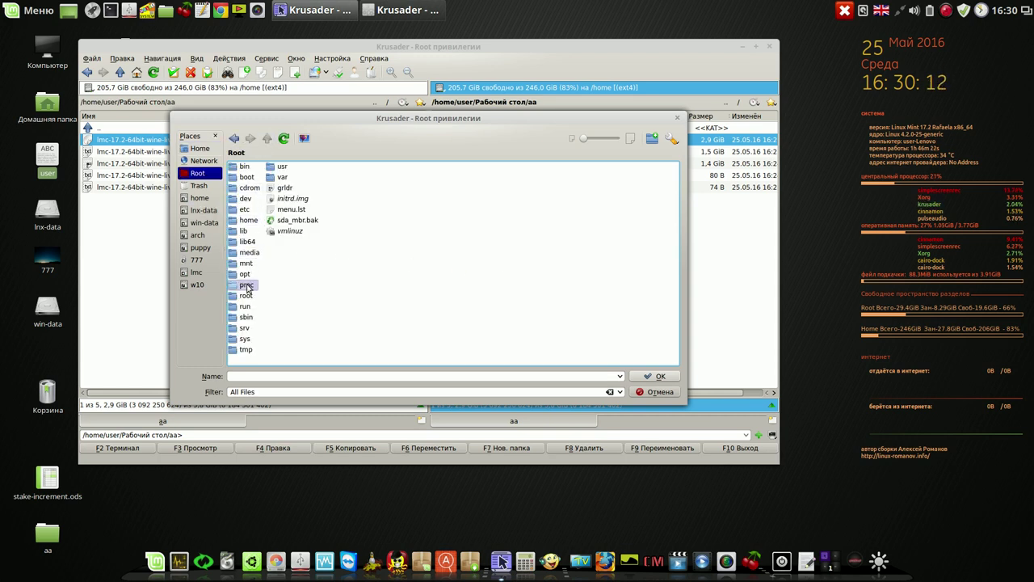
{"action": "left_click", "coordinate": [242, 221]}
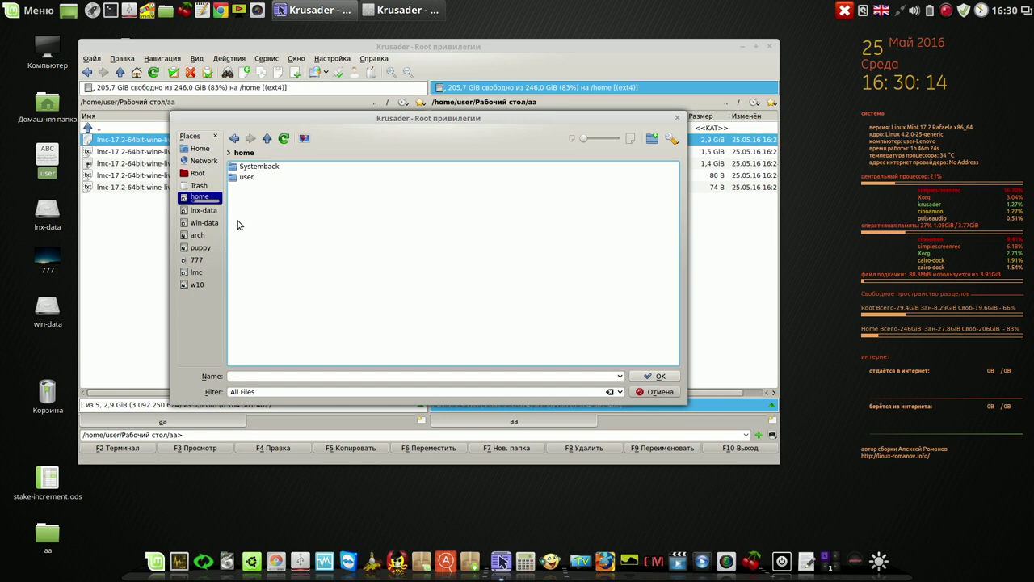
{"action": "double_click", "coordinate": [244, 177]}
{"action": "left_click", "coordinate": [234, 230]}
{"action": "double_click", "coordinate": [234, 231]}
{"action": "double_click", "coordinate": [236, 169]}
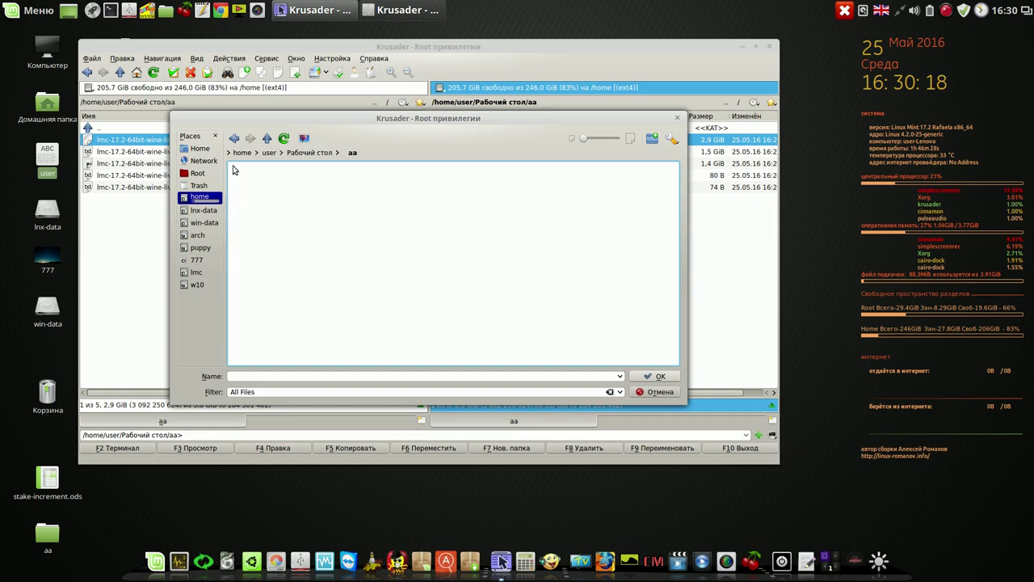
{"action": "double_click", "coordinate": [381, 210]}
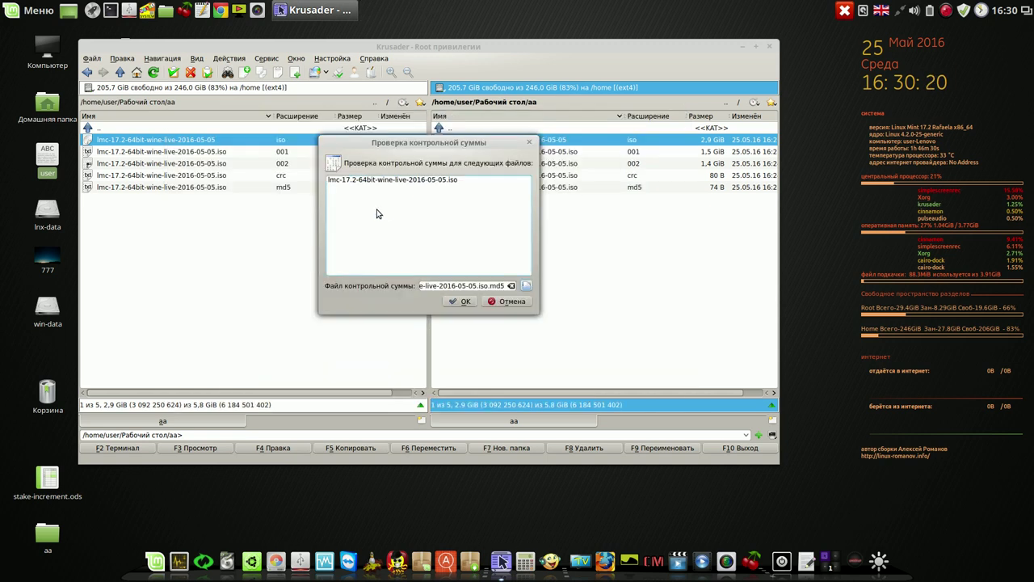
Run the checksum verification on the rebuilt ISO and close its result message.
{"action": "left_click", "coordinate": [460, 300]}
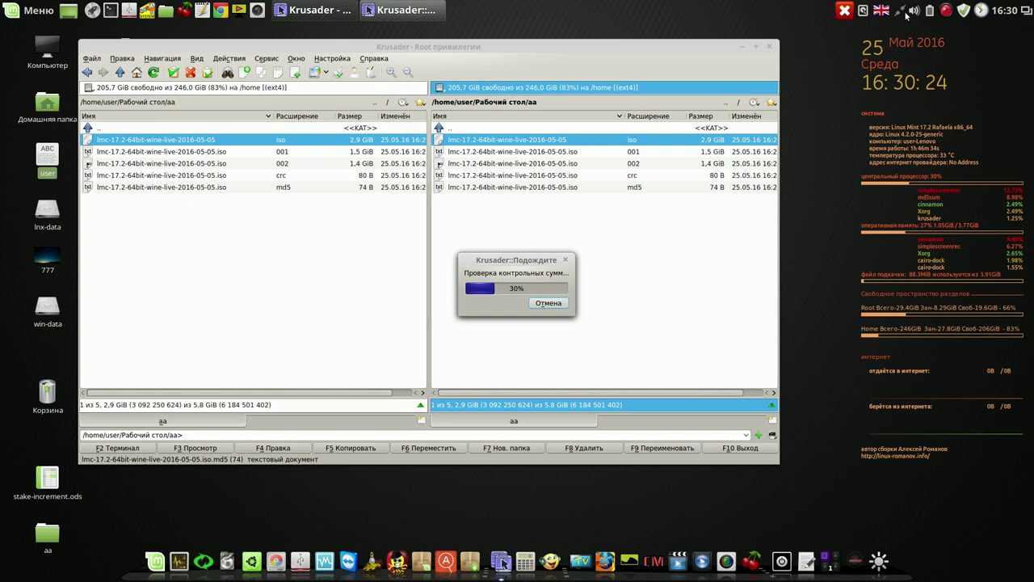
{"action": "left_click", "coordinate": [946, 11]}
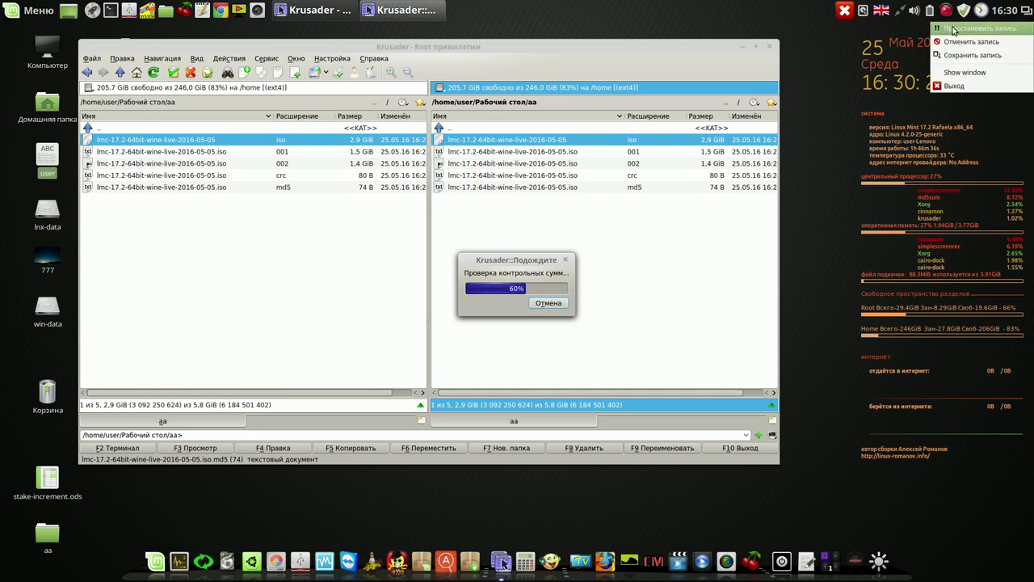
{"action": "left_click", "coordinate": [953, 31]}
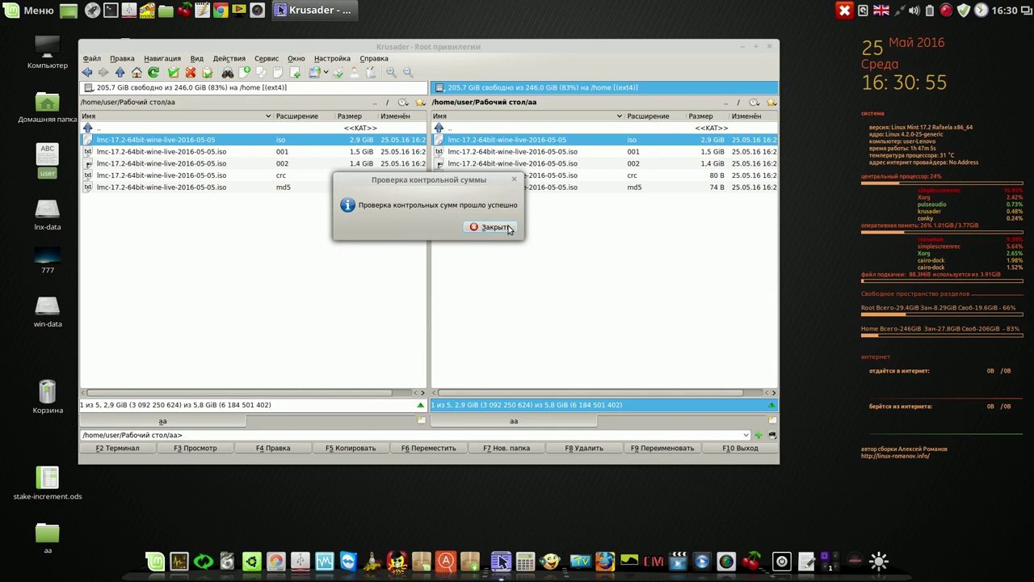
{"action": "left_click", "coordinate": [508, 229]}
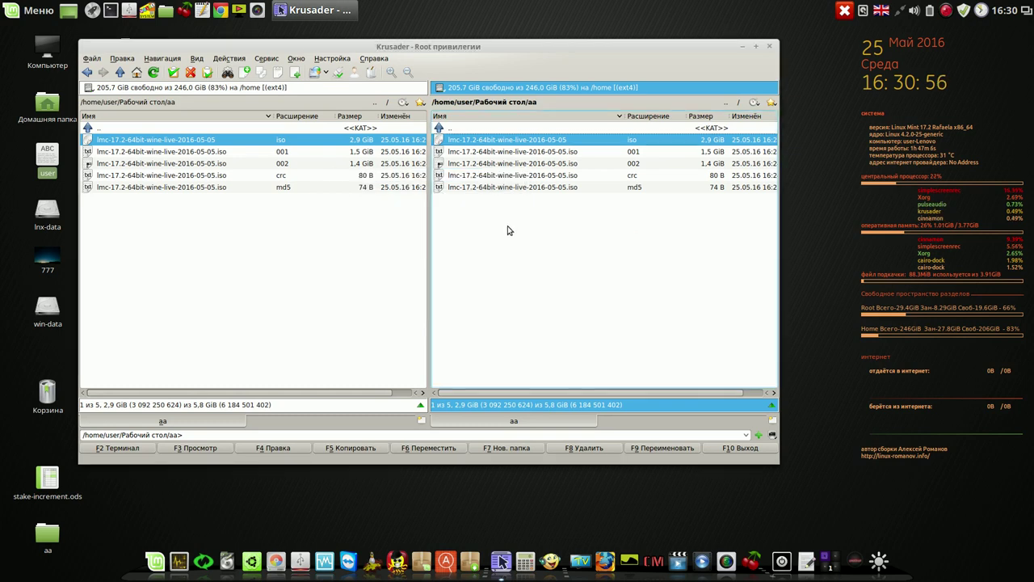
Open /media/root/win-data/Tib in the first file panel and select w10 (C)_full_b1_s1_v1-2.tib.
{"action": "left_click", "coordinate": [299, 230]}
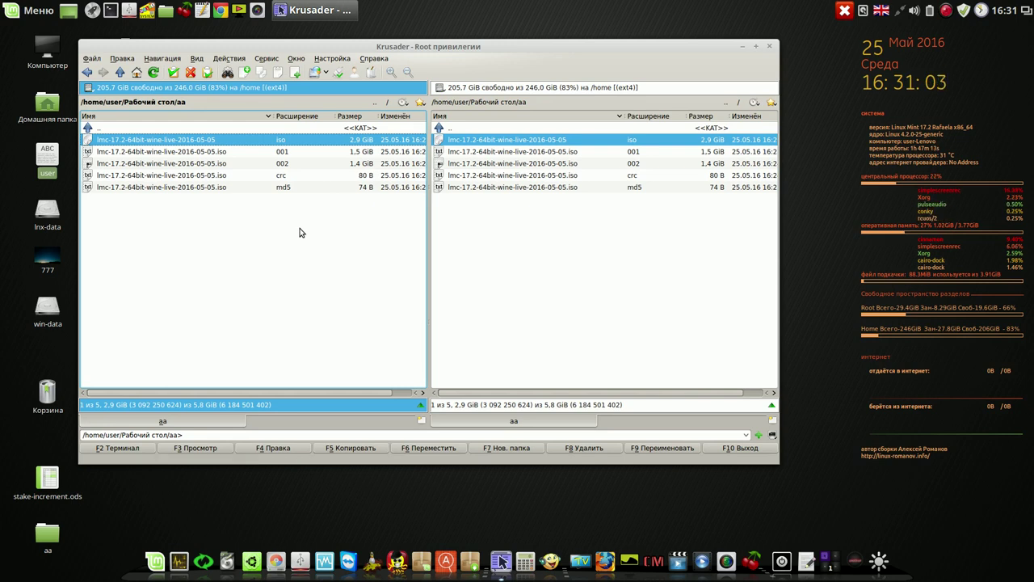
{"action": "left_click_drag", "start_coordinate": [519, 44], "coordinate": [514, 40]}
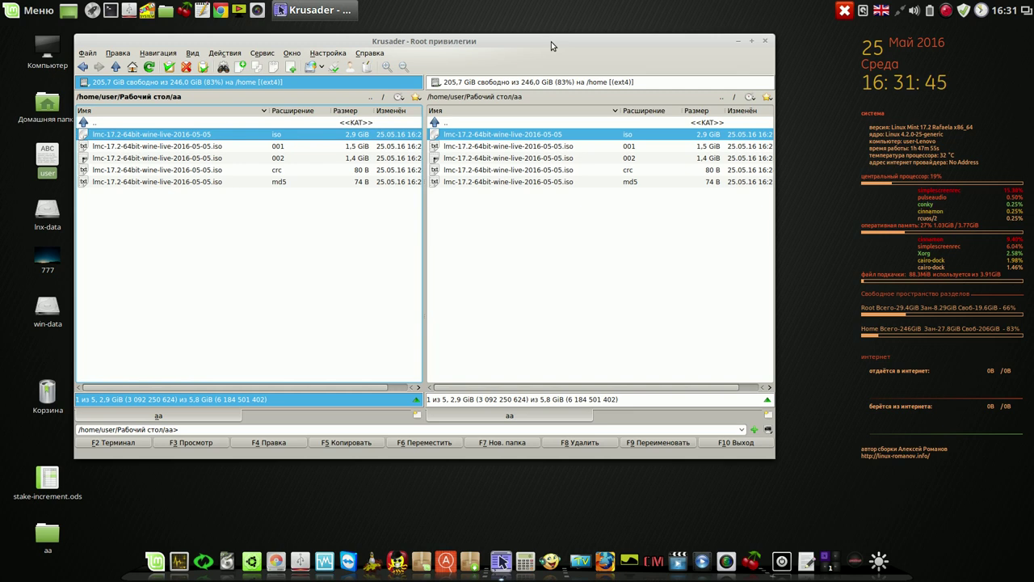
{"action": "left_click", "coordinate": [367, 98]}
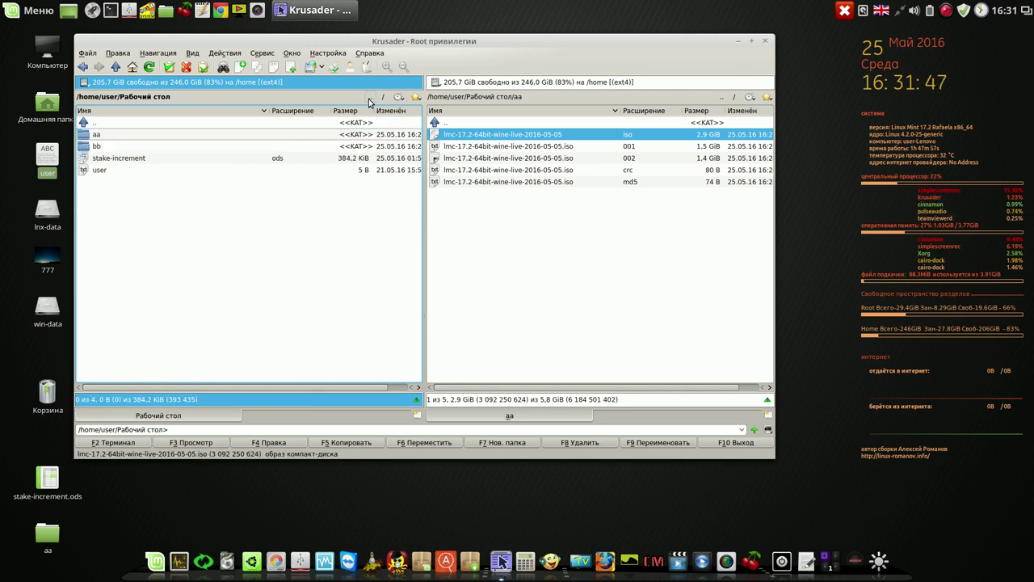
{"action": "left_click", "coordinate": [369, 99]}
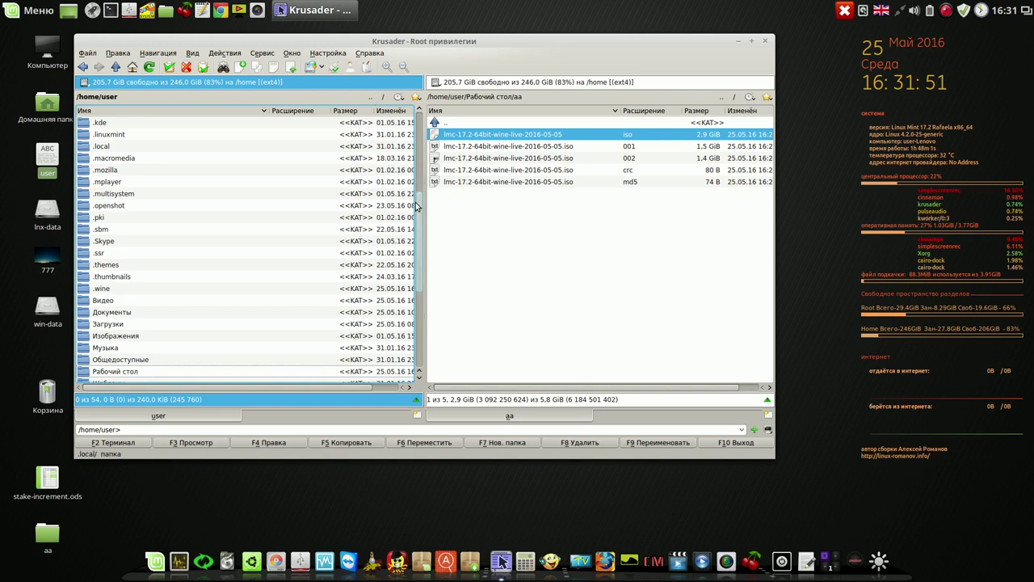
{"action": "scroll", "coordinate": [415, 271], "scroll_direction": "down", "scroll_amount": 5}
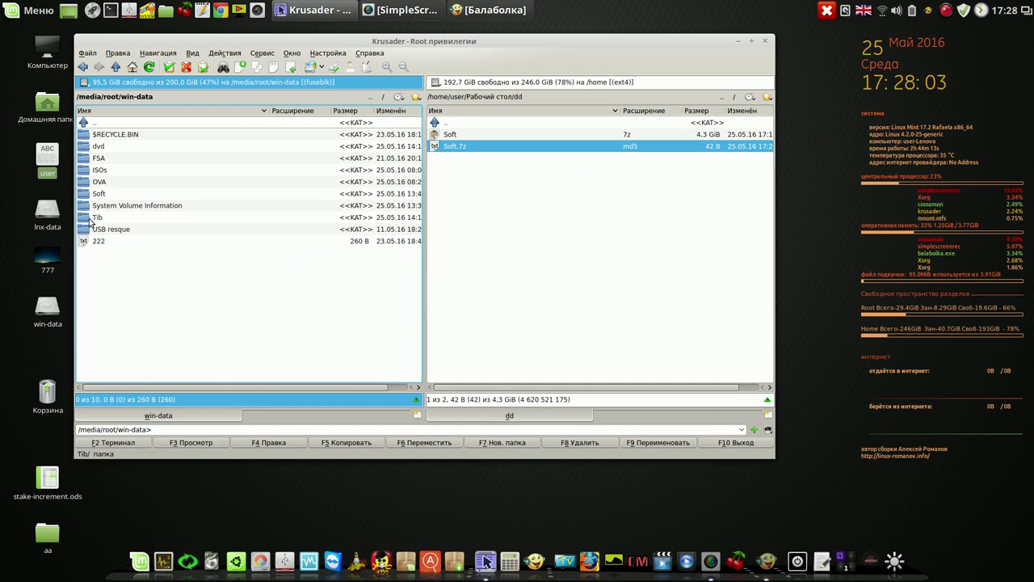
{"action": "double_click", "coordinate": [89, 218]}
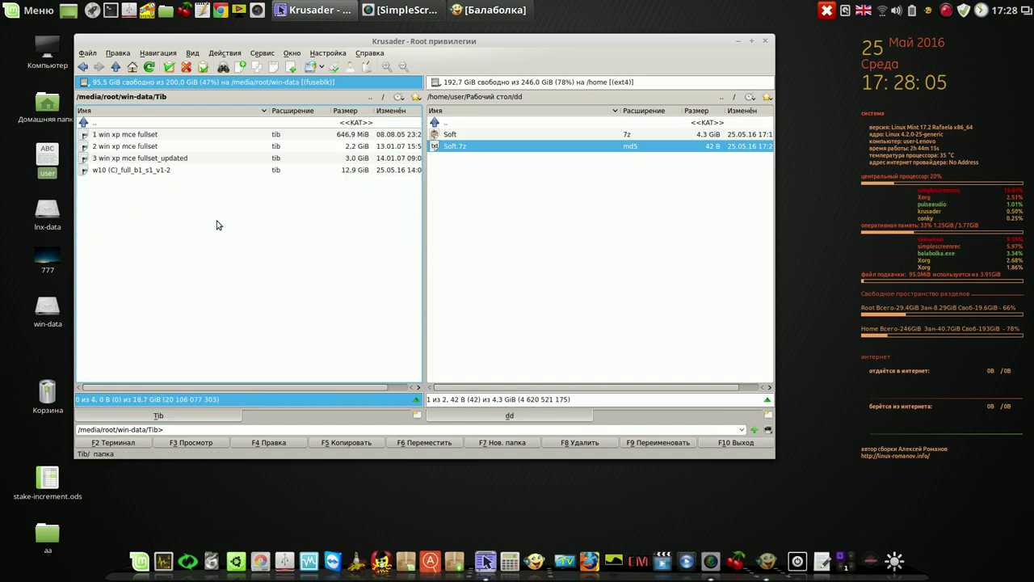
{"action": "left_click", "coordinate": [151, 171]}
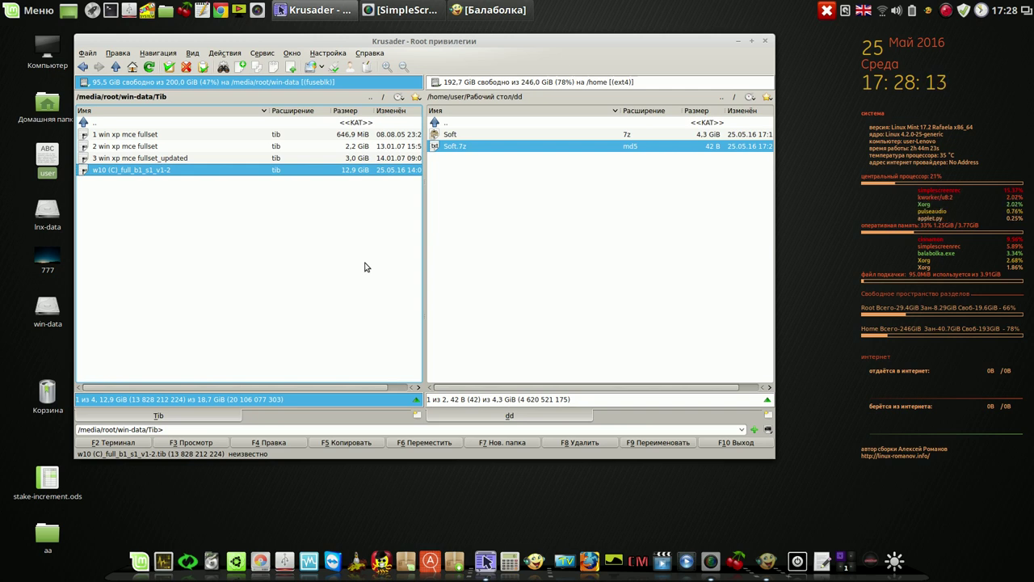
Create a folder named w10 in /home/user/Рабочий стол and open it in the second file panel.
{"action": "left_click", "coordinate": [722, 99]}
{"action": "left_click", "coordinate": [293, 175]}
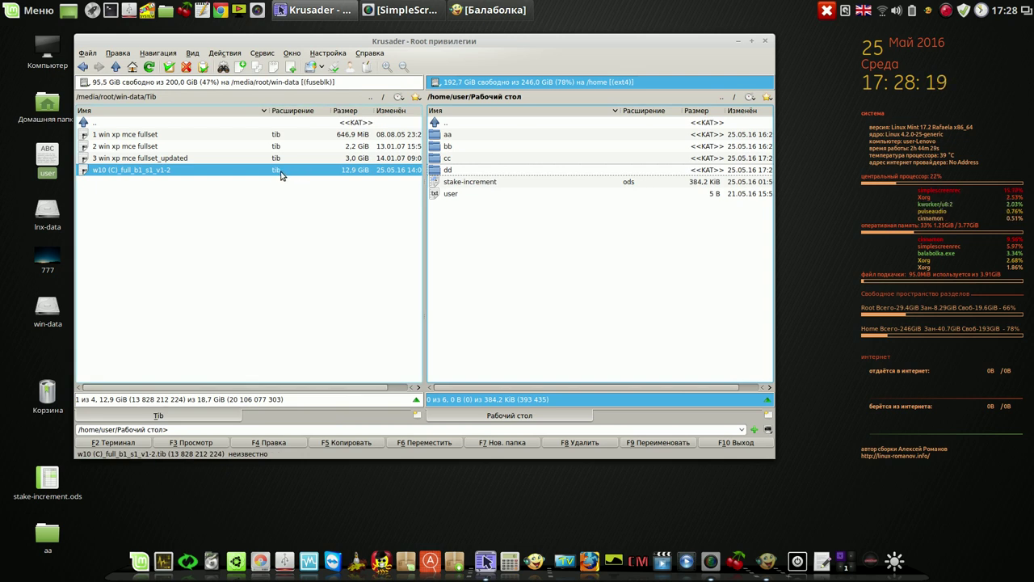
{"action": "left_click", "coordinate": [437, 137]}
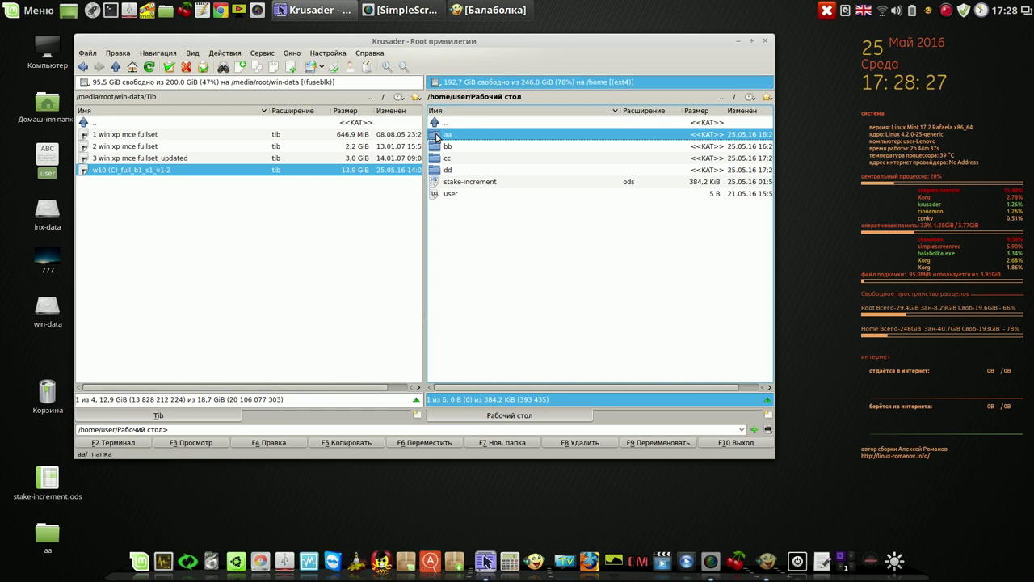
{"action": "left_click", "coordinate": [497, 449]}
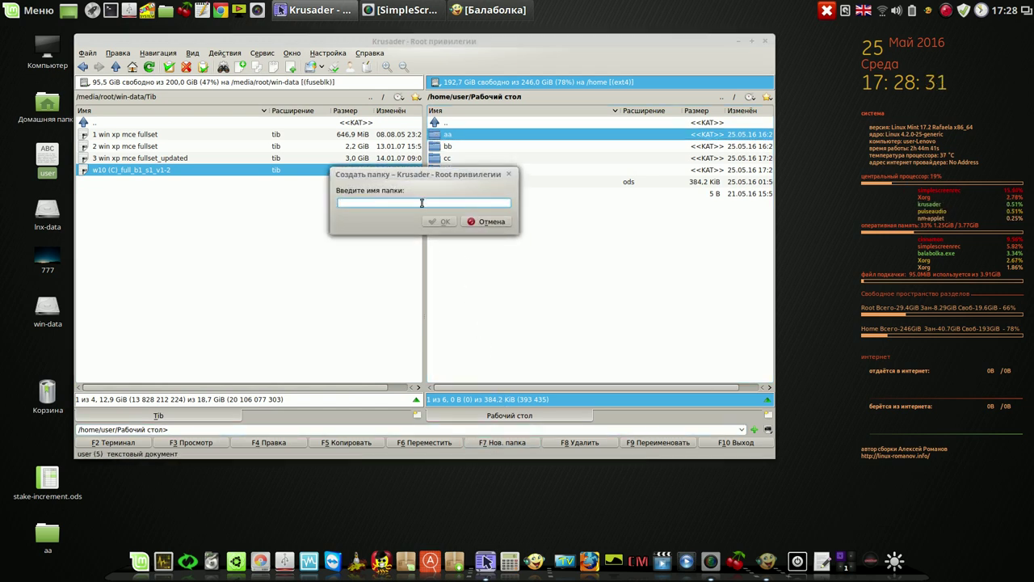
{"action": "type", "text": "w10"}
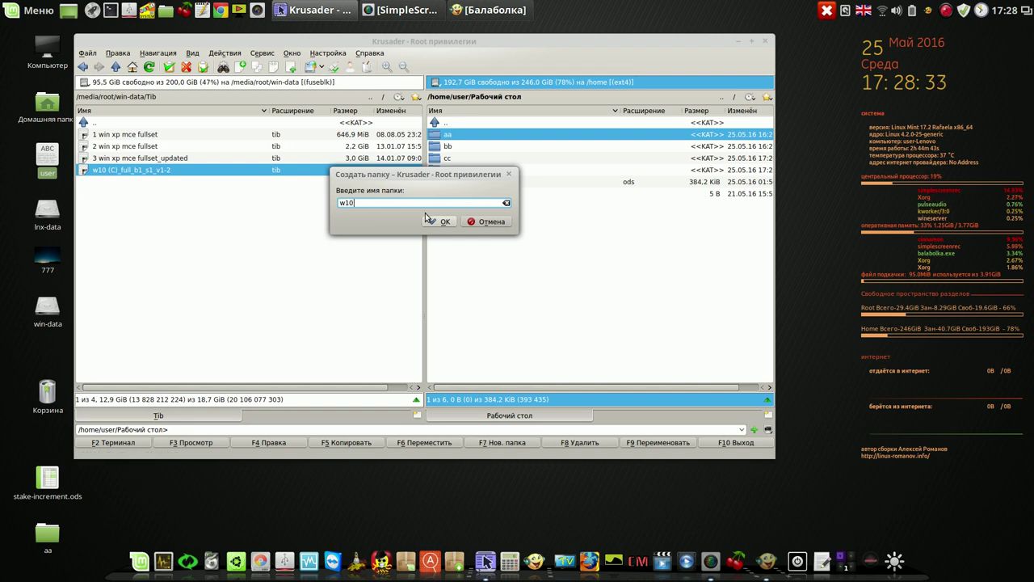
{"action": "left_click", "coordinate": [433, 219]}
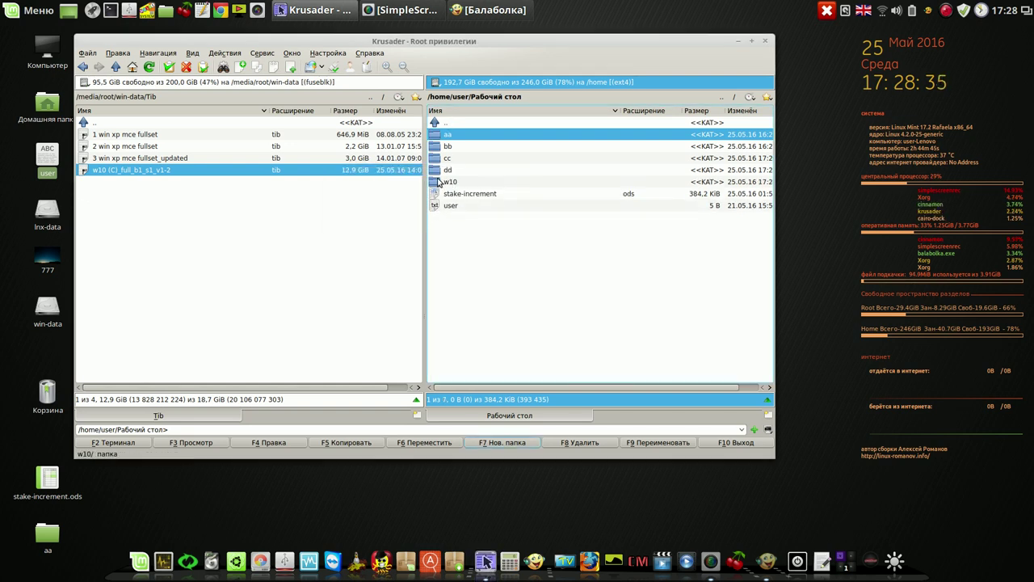
{"action": "double_click", "coordinate": [448, 182]}
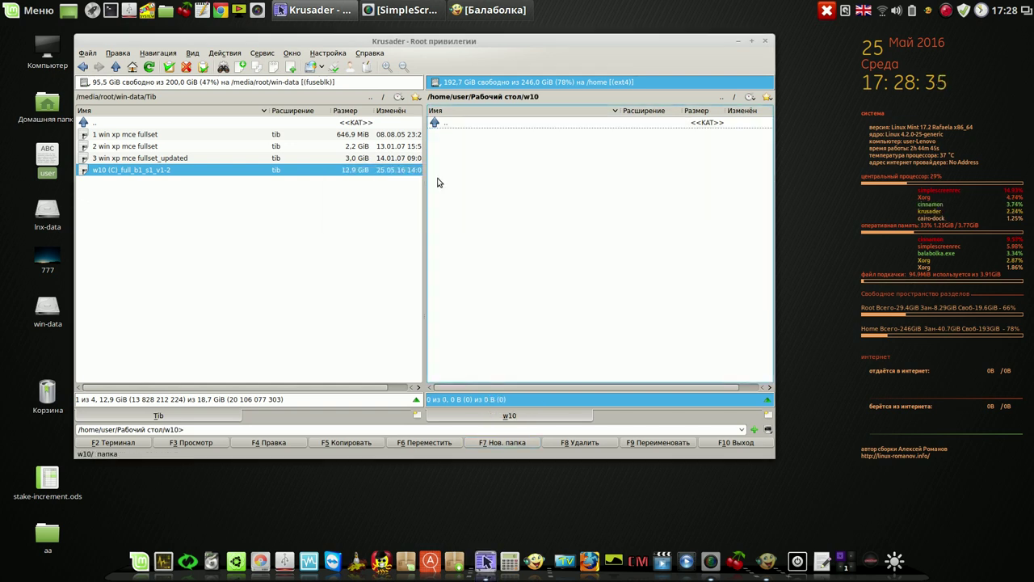
{"action": "left_click", "coordinate": [132, 171]}
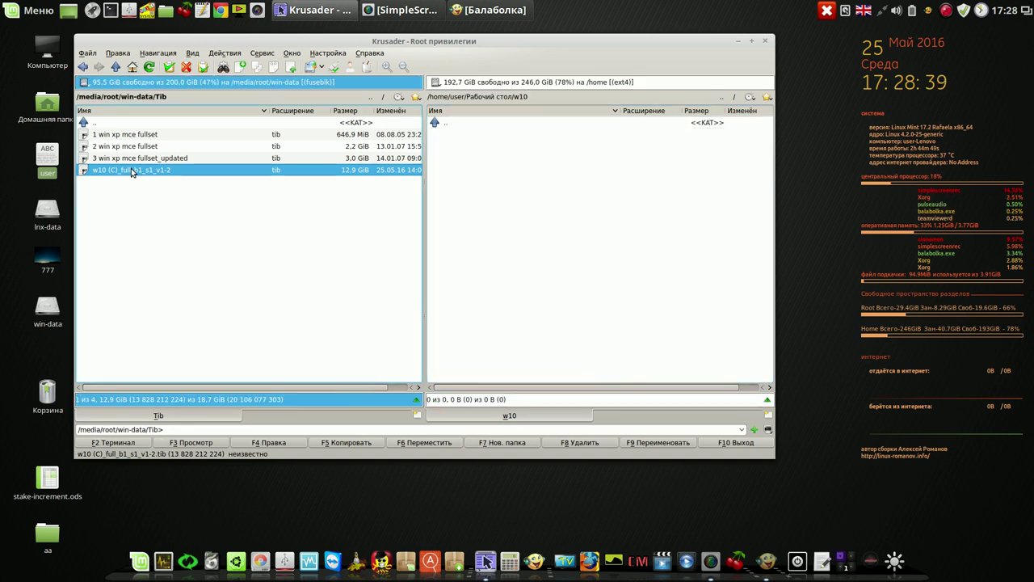
Create an md5 checksum of w10 (C)_full_b1_s1_v1-2.tib and save it as a .tib.md5 file.
{"action": "left_click", "coordinate": [87, 53]}
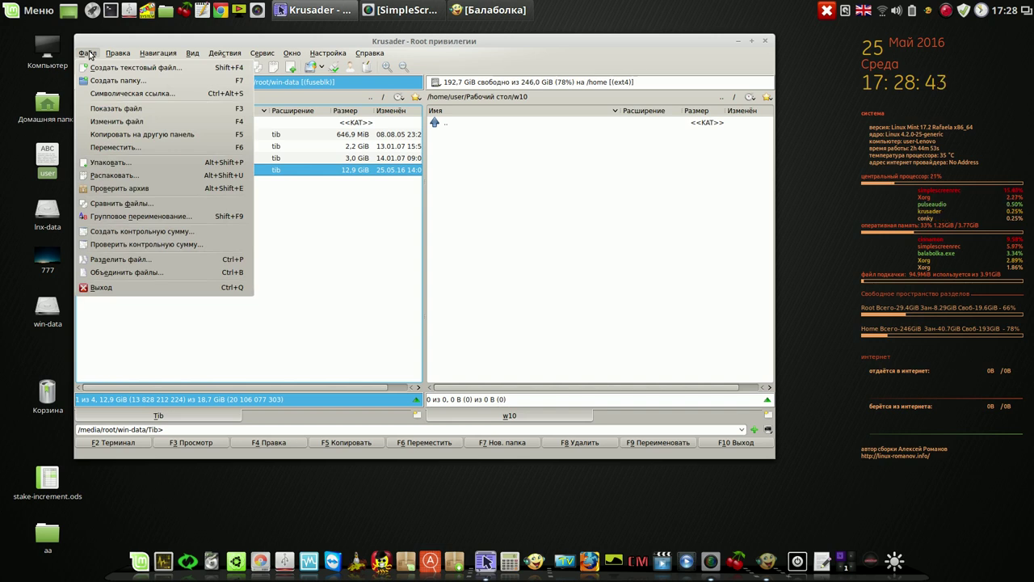
{"action": "left_click", "coordinate": [136, 235]}
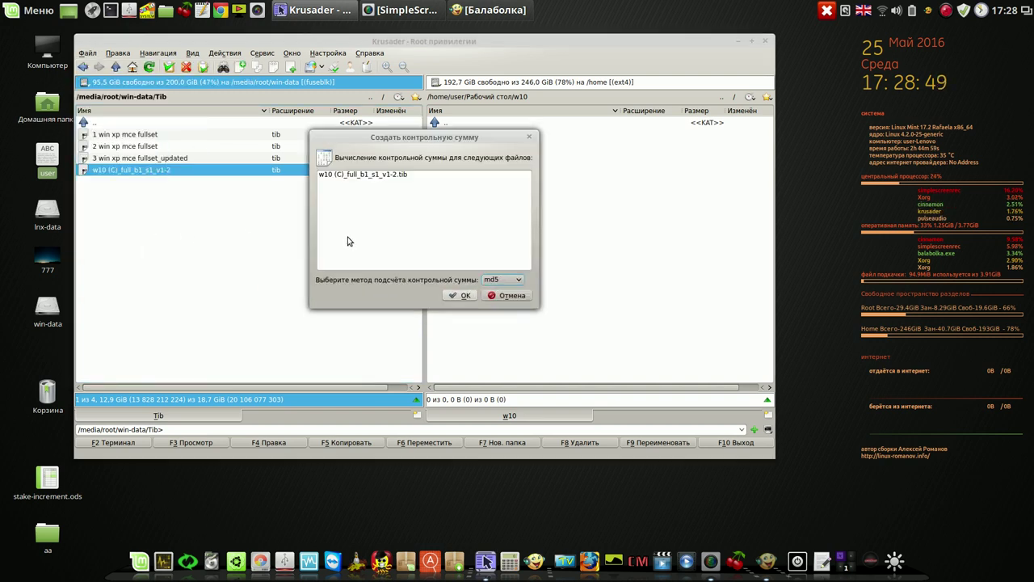
{"action": "left_click", "coordinate": [464, 296]}
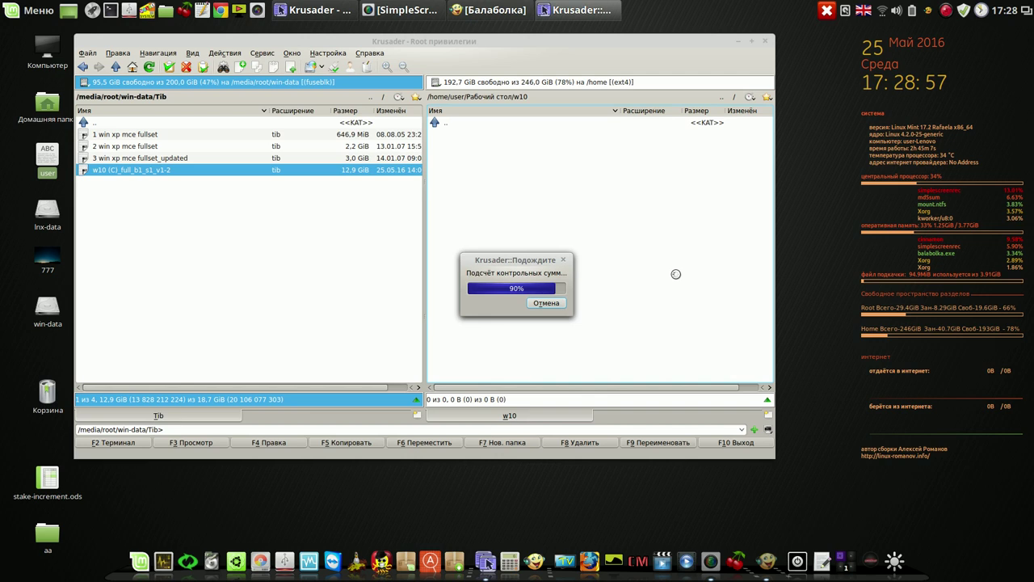
{"action": "left_click", "coordinate": [945, 10]}
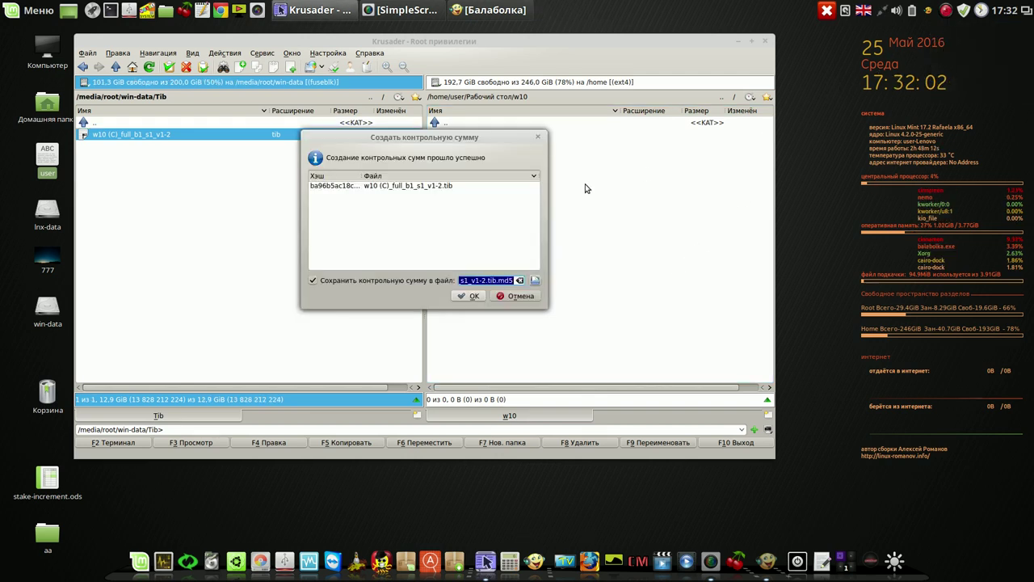
{"action": "left_click", "coordinate": [469, 297]}
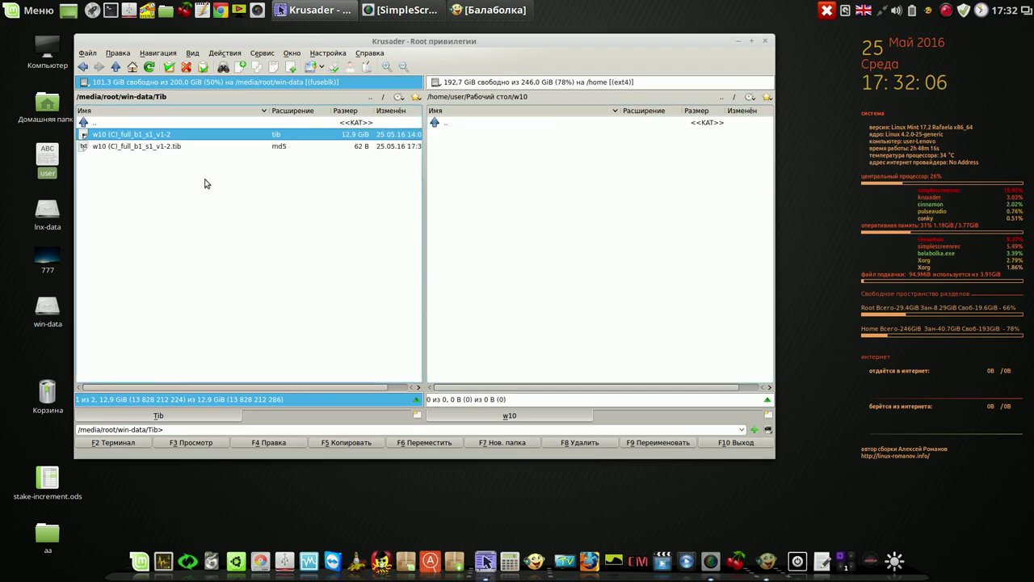
View the contents of w10 (C)_full_b1_s1_v1-2.tib.md5, highlight the hash, and close the viewer.
{"action": "left_click", "coordinate": [146, 147]}
{"action": "left_click", "coordinate": [194, 443]}
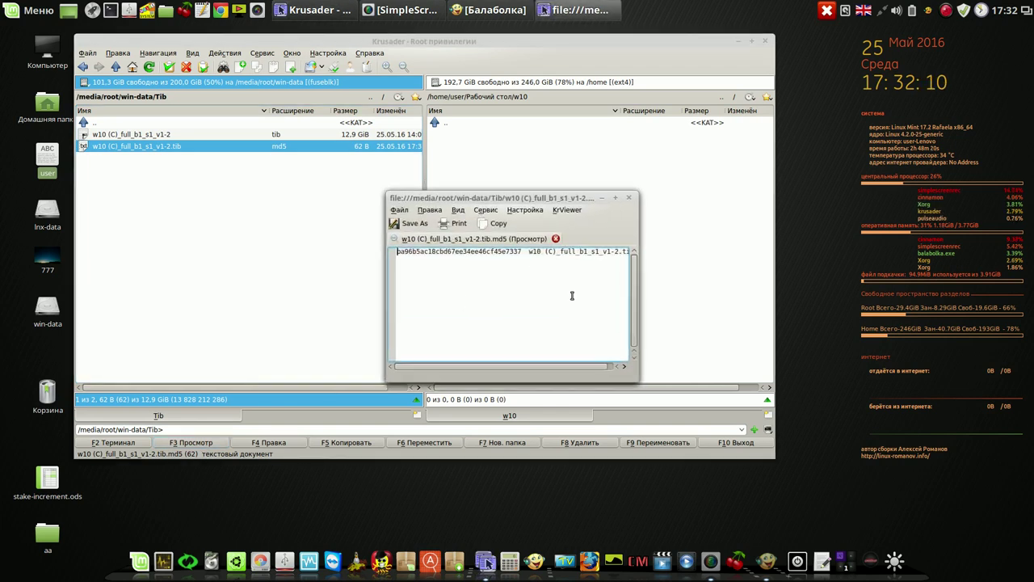
{"action": "left_click_drag", "start_coordinate": [635, 377], "coordinate": [740, 342]}
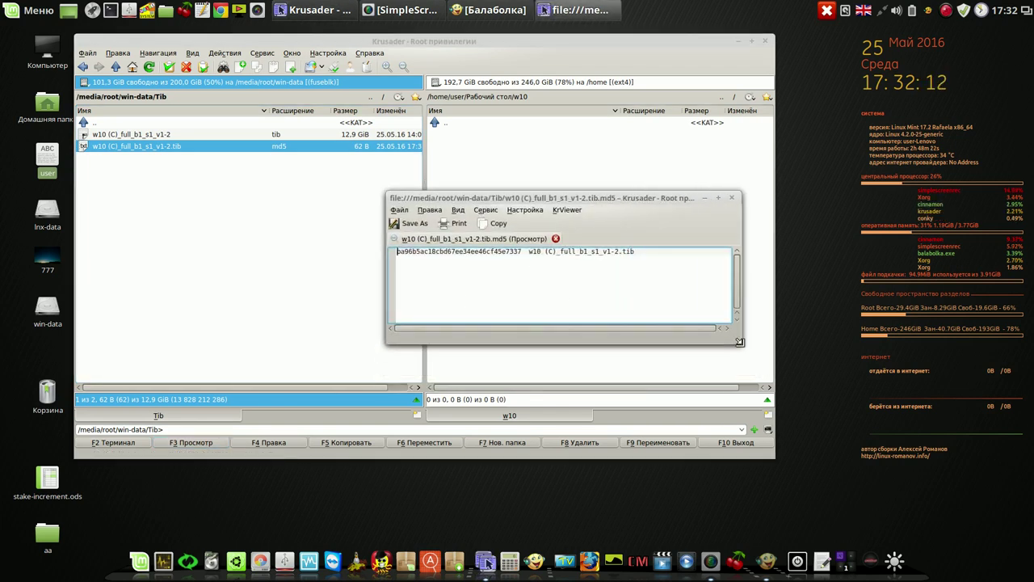
{"action": "left_click_drag", "start_coordinate": [527, 253], "coordinate": [386, 247]}
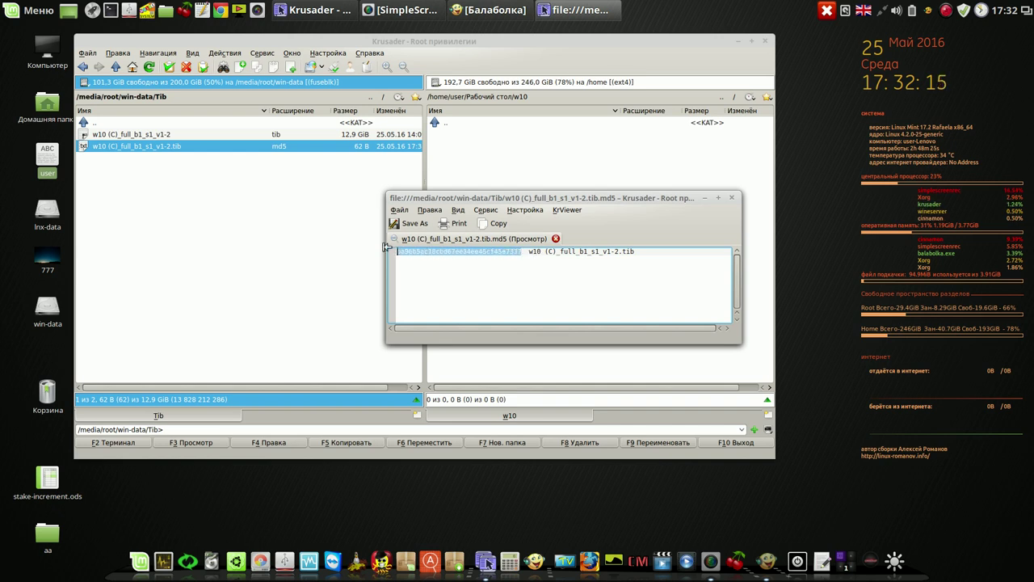
{"action": "left_click", "coordinate": [731, 198]}
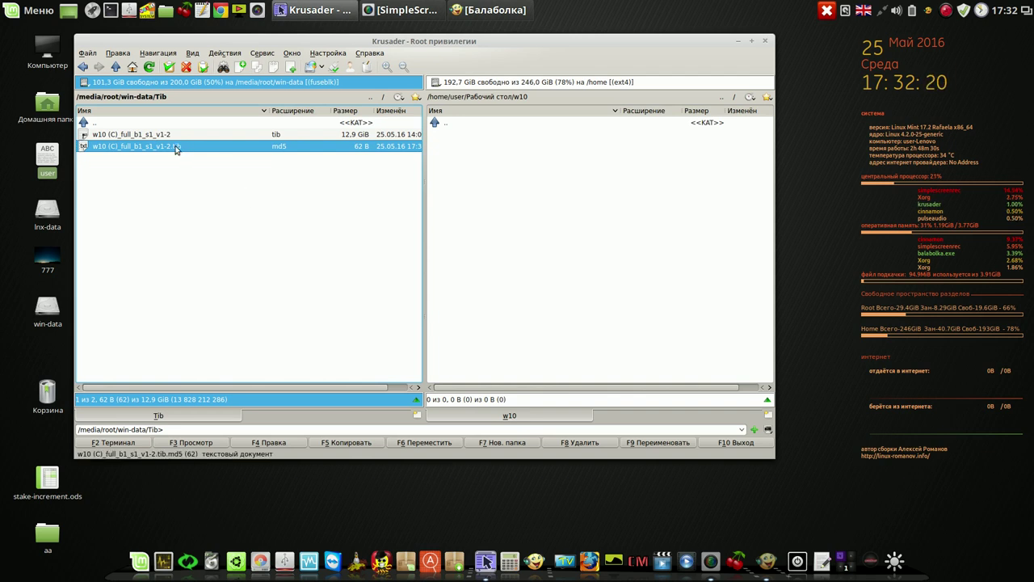
Verify the w10 image's checksum against w10 (C)_full_b1_s1_v1-2.tib.md5 and close the result message.
{"action": "left_click", "coordinate": [87, 53]}
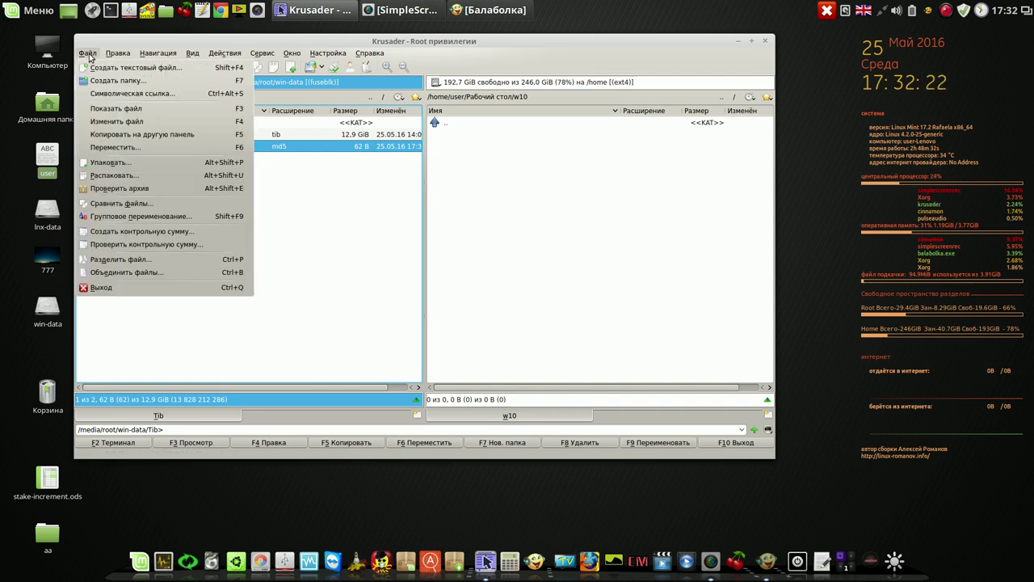
{"action": "left_click", "coordinate": [114, 244]}
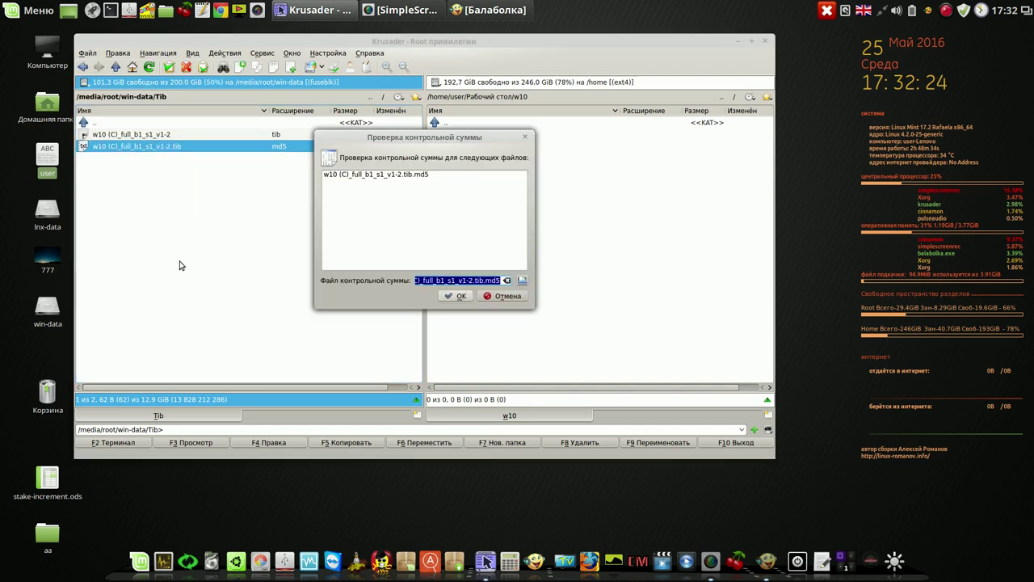
{"action": "left_click", "coordinate": [457, 296]}
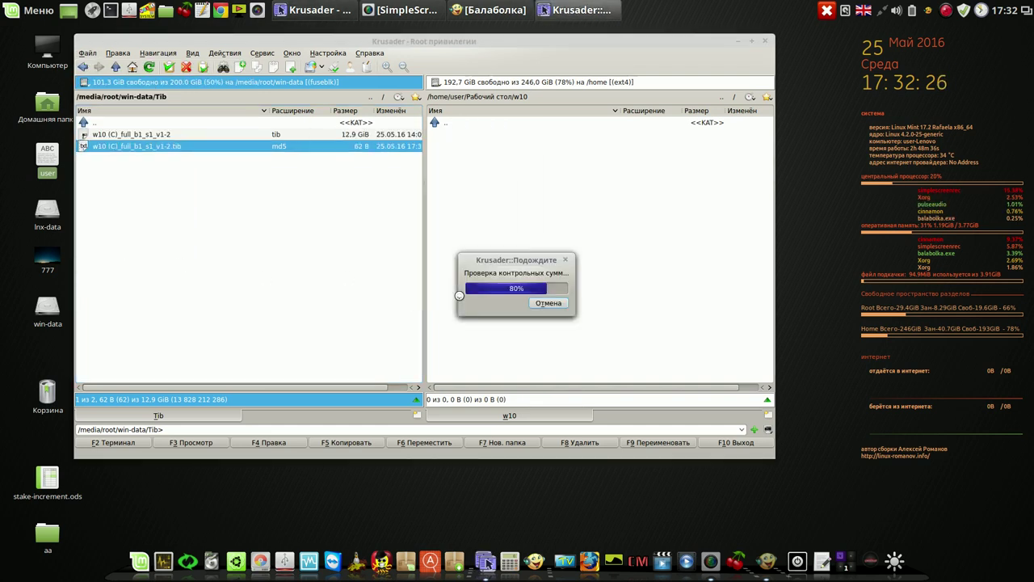
{"action": "left_click", "coordinate": [947, 11]}
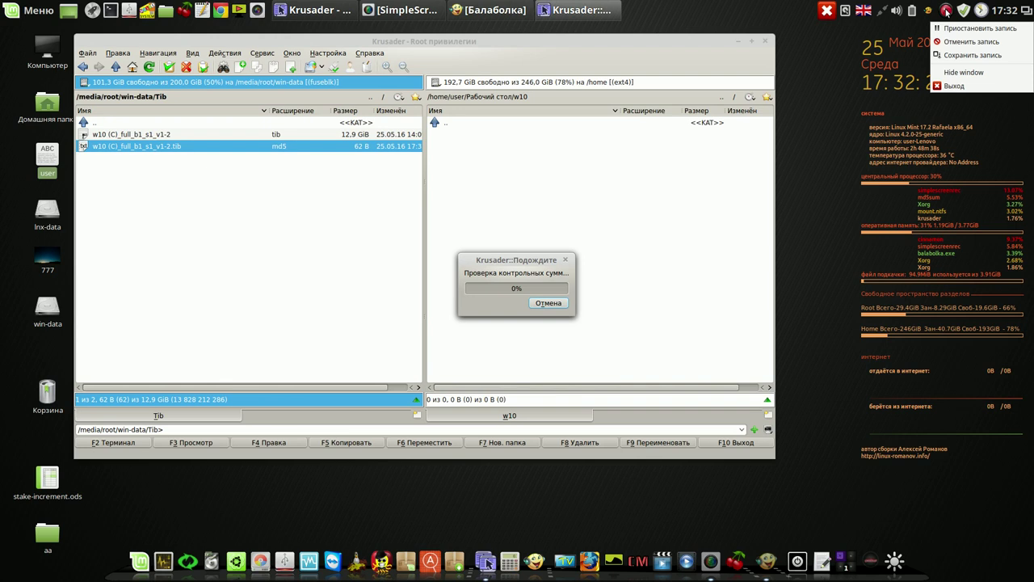
{"action": "left_click", "coordinate": [951, 34]}
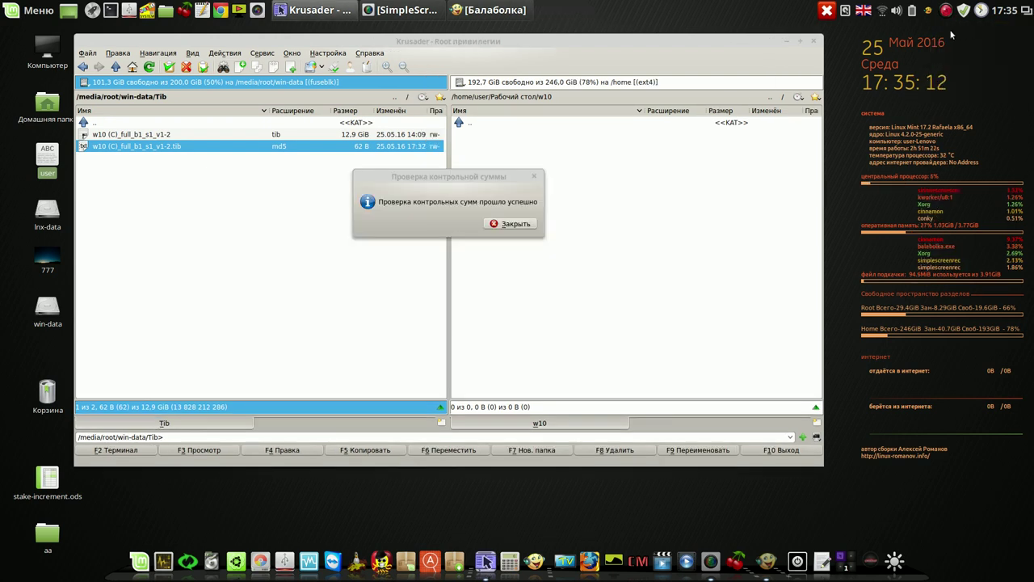
{"action": "left_click", "coordinate": [511, 224]}
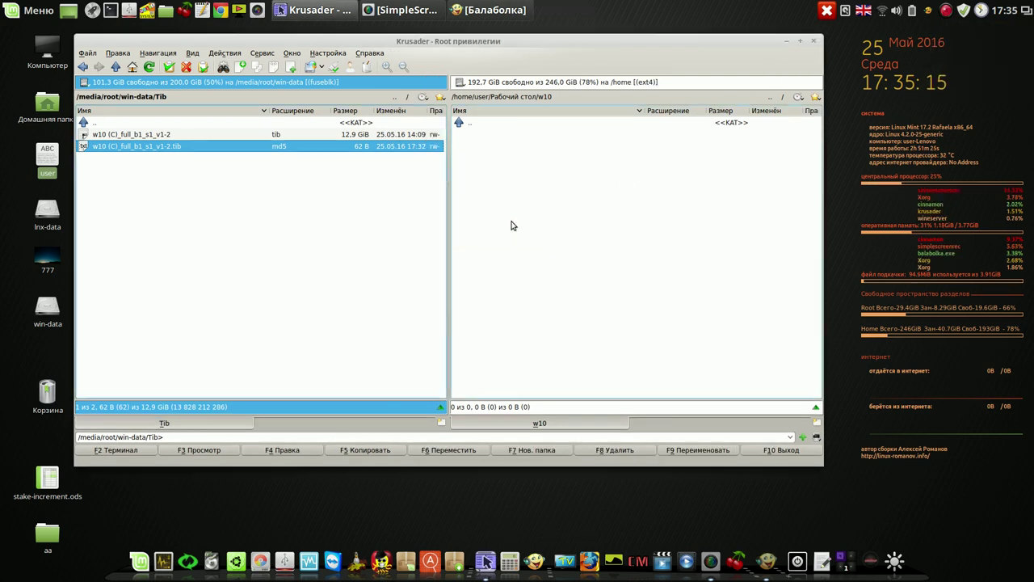
Set up splitting of w10 (C)_full_b1_s1_v1-2.tib into /home/user/Рабочий стол/w10 with a user-defined part size (Определяется пользователем).
{"action": "left_click", "coordinate": [134, 135]}
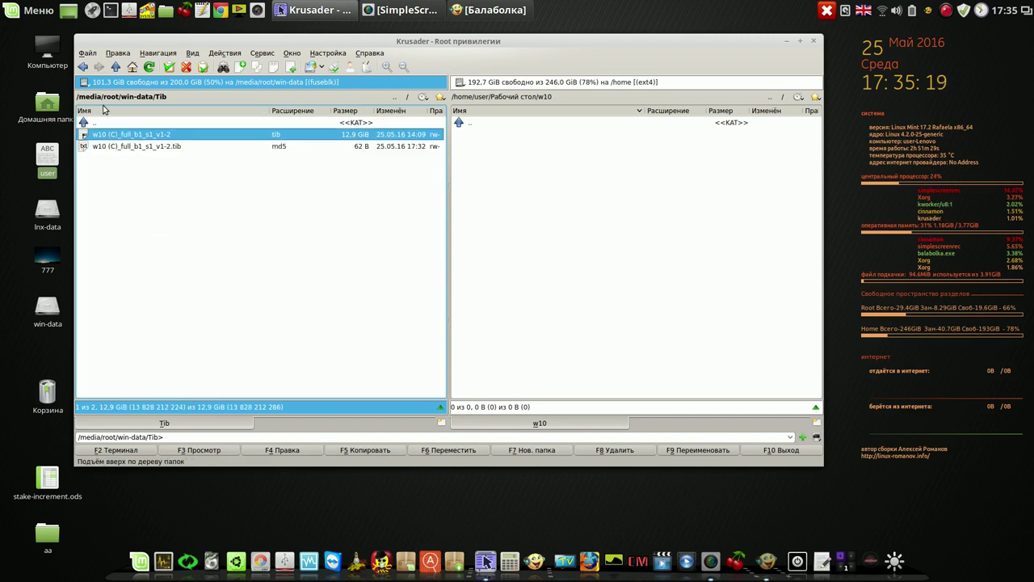
{"action": "left_click", "coordinate": [88, 53]}
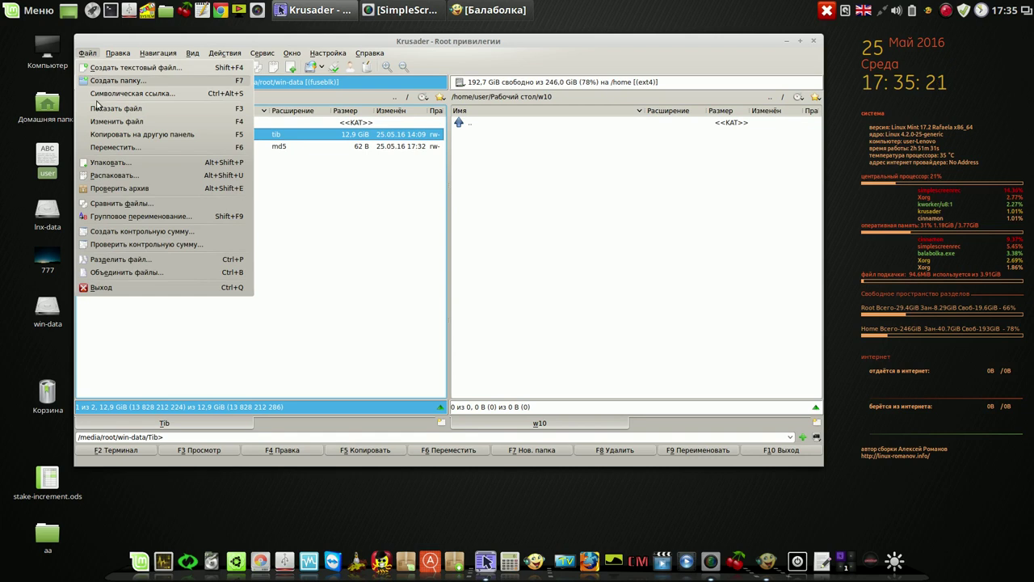
{"action": "left_click", "coordinate": [117, 259]}
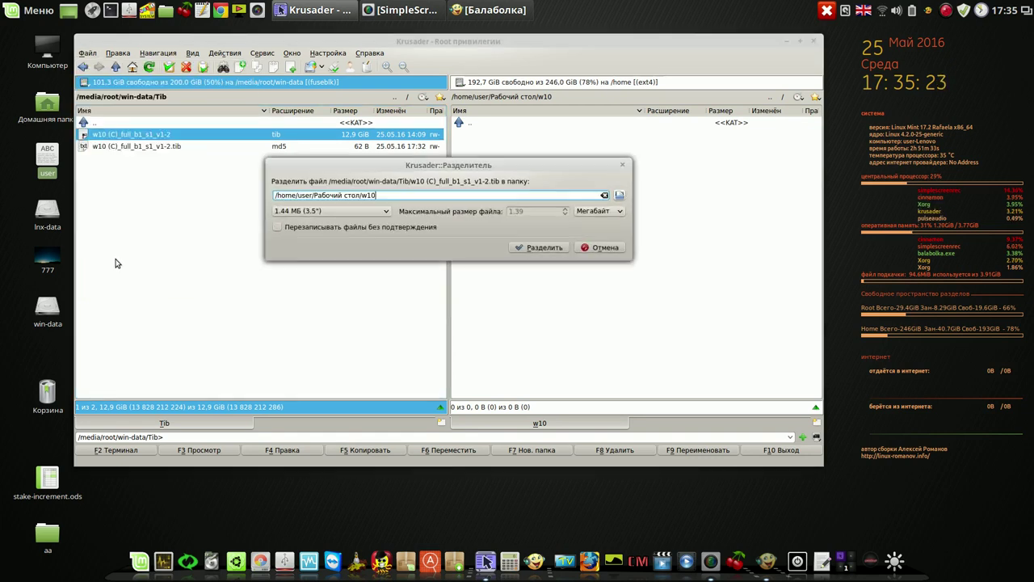
{"action": "left_click", "coordinate": [386, 210]}
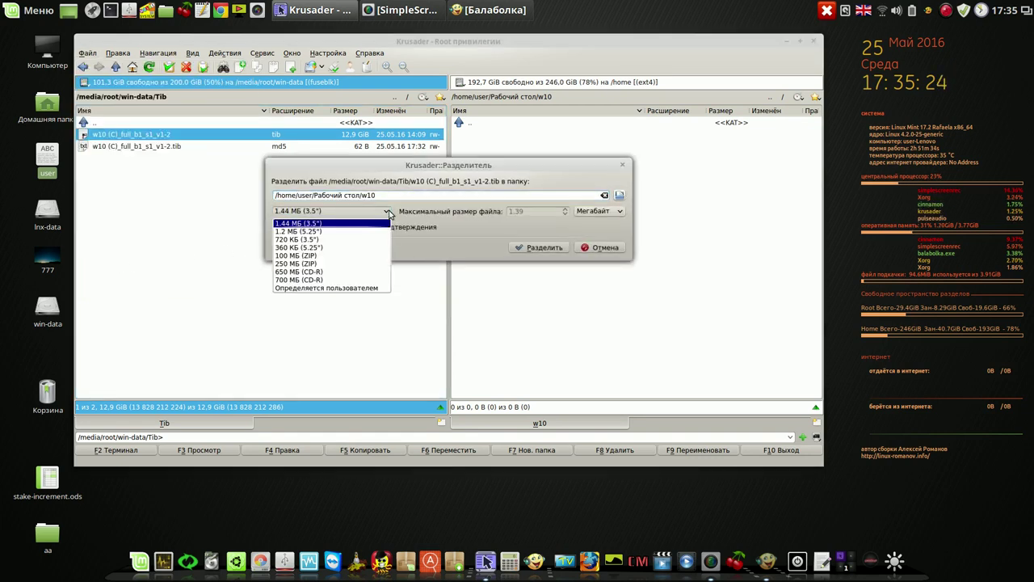
{"action": "left_click", "coordinate": [361, 299]}
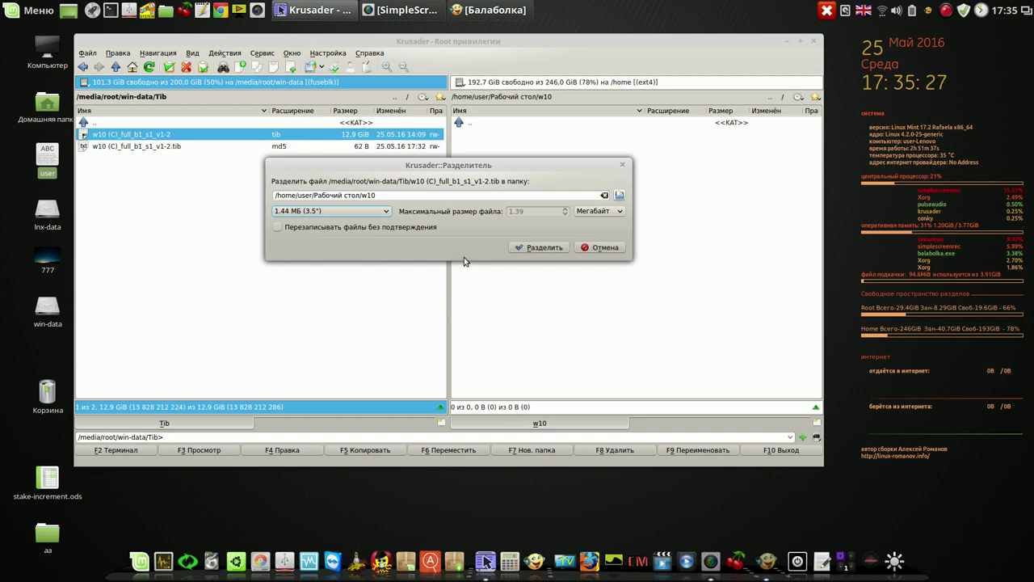
{"action": "left_click", "coordinate": [356, 211]}
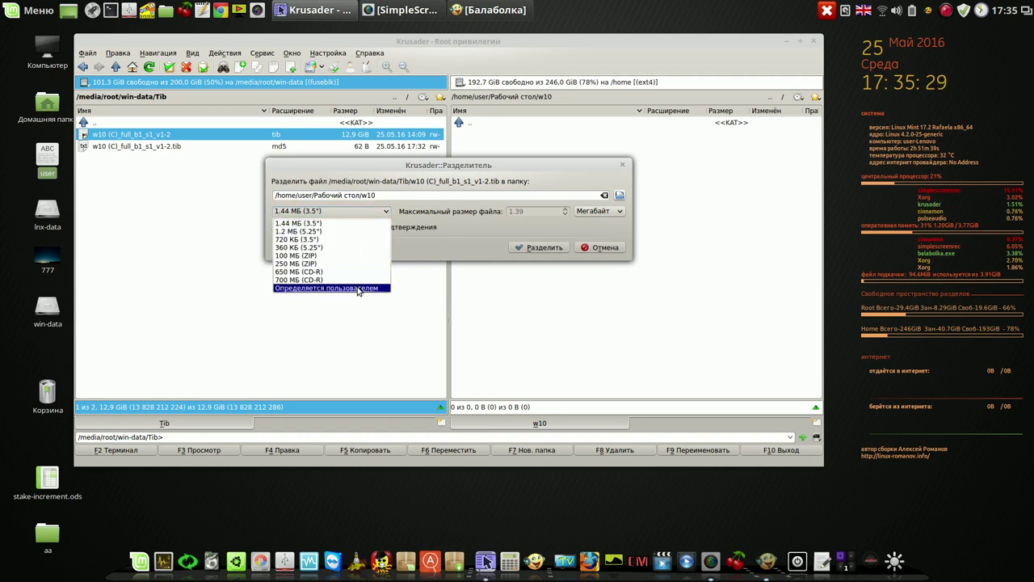
{"action": "left_click", "coordinate": [361, 288]}
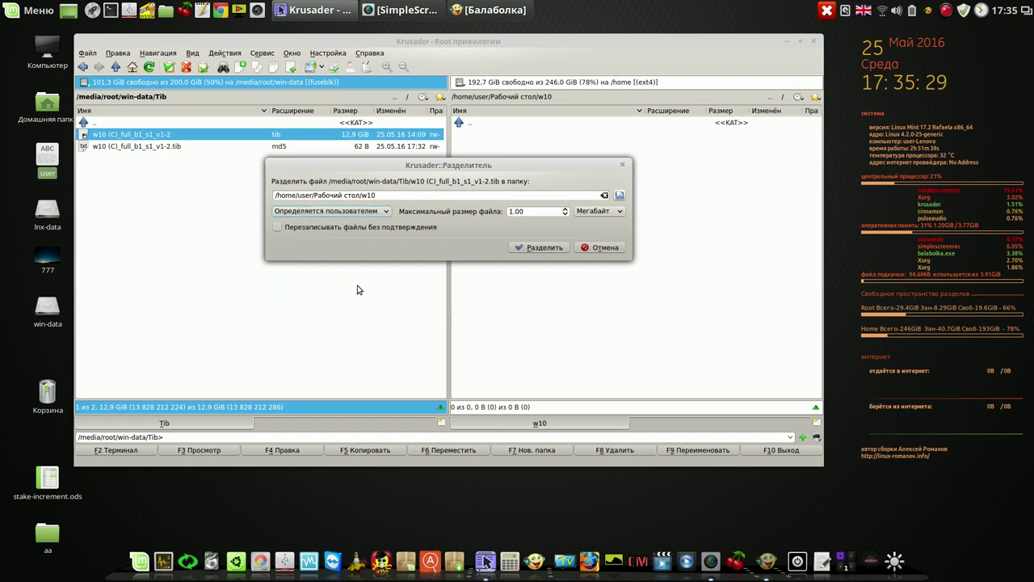
Set the maximum part size to 1.9 gigabytes (Гигабайт) and split the w10 image.
{"action": "left_click", "coordinate": [598, 211]}
{"action": "left_click", "coordinate": [608, 248]}
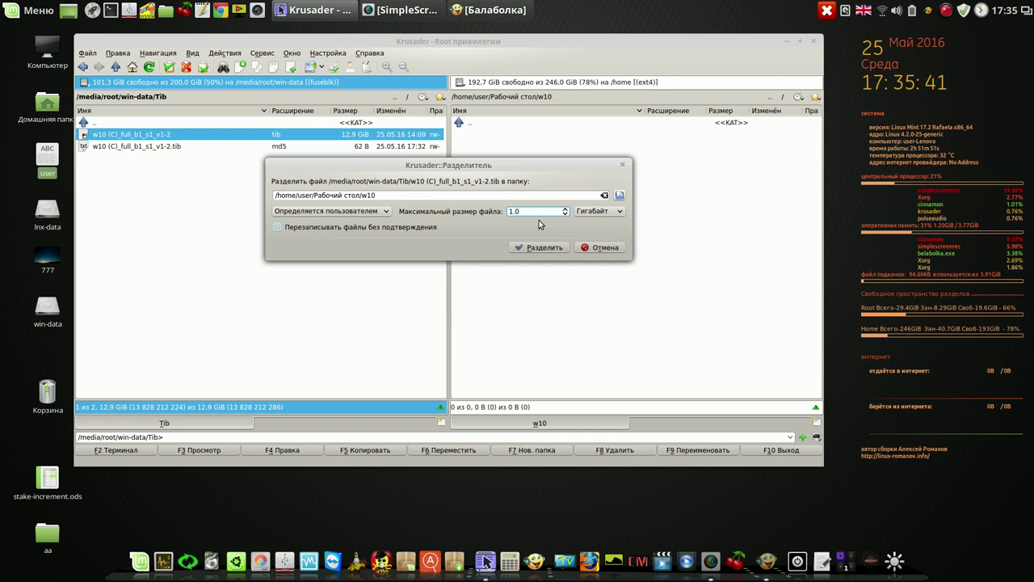
{"action": "type", "text": "9"}
{"action": "left_click", "coordinate": [542, 247]}
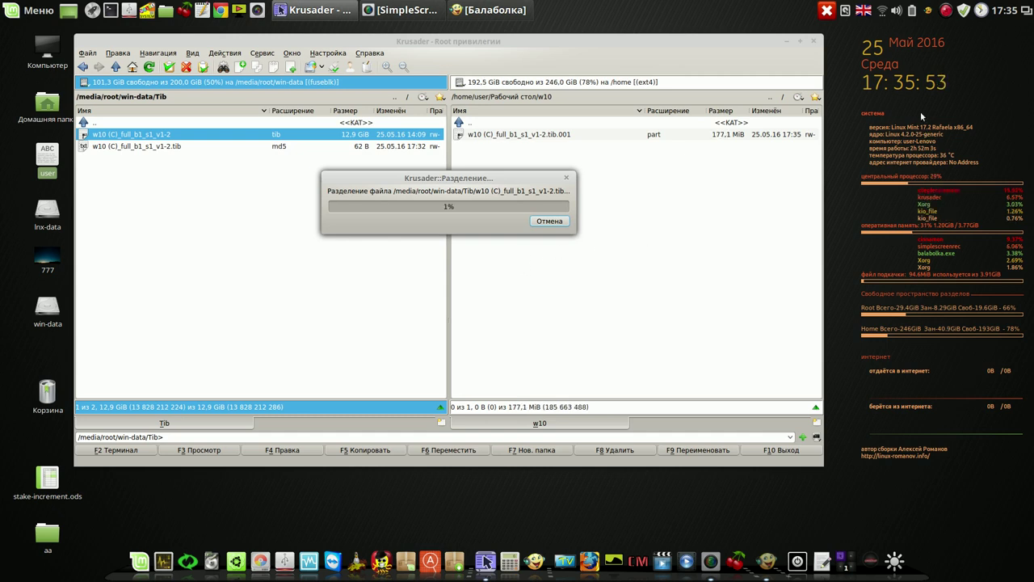
{"action": "right_click", "coordinate": [946, 11]}
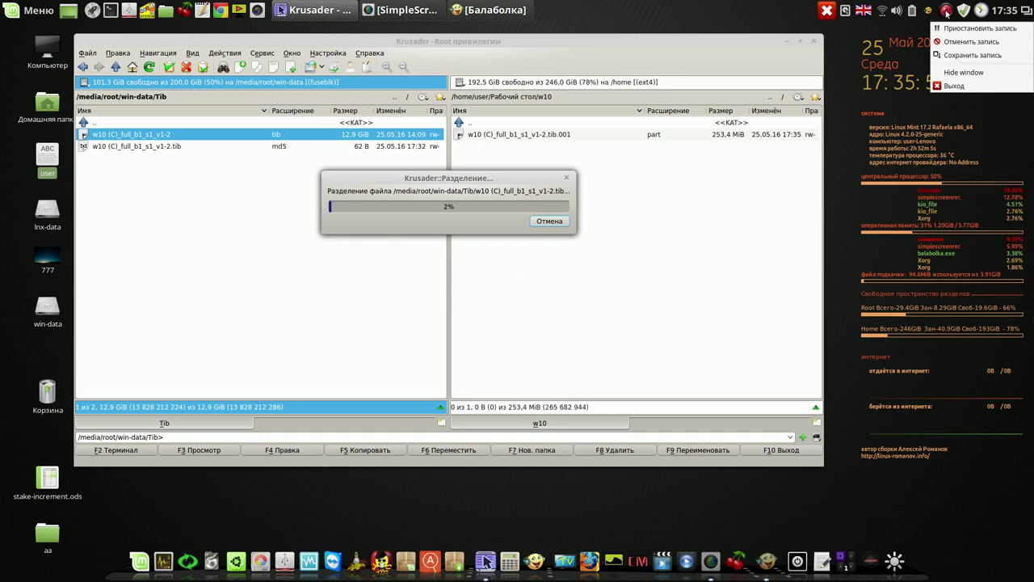
{"action": "left_click", "coordinate": [954, 27]}
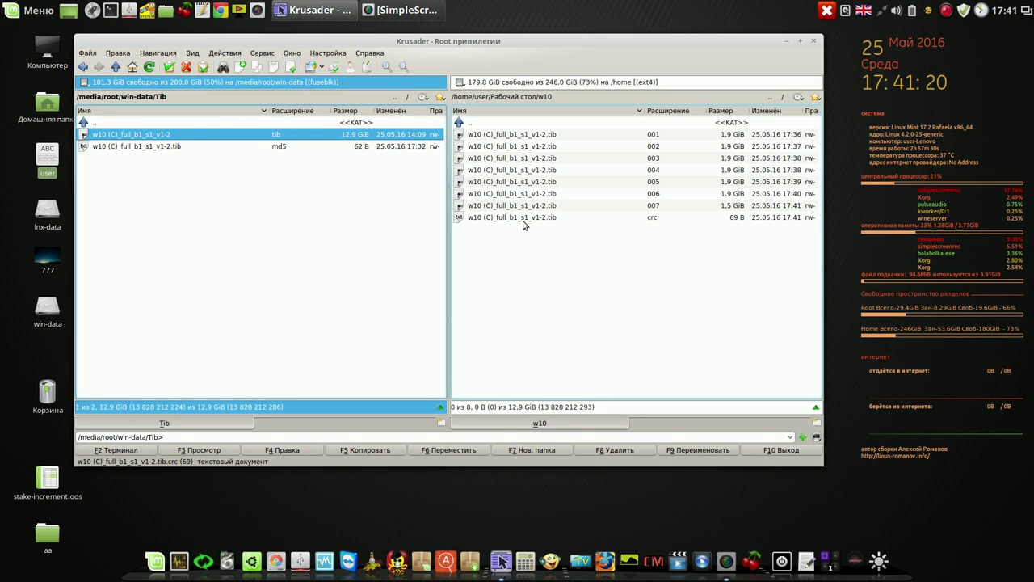
{"action": "left_click", "coordinate": [552, 138]}
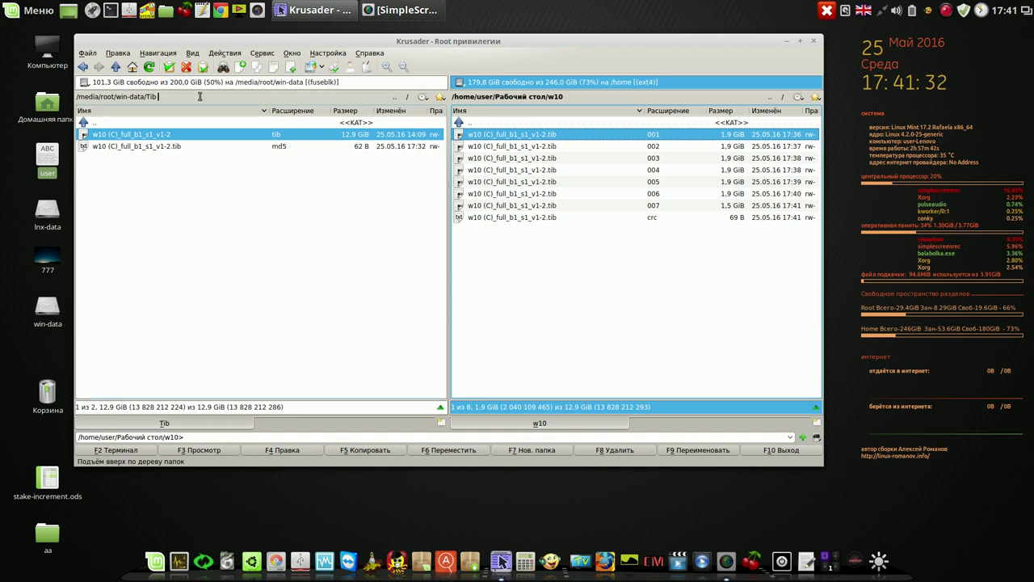
{"action": "left_click", "coordinate": [88, 53]}
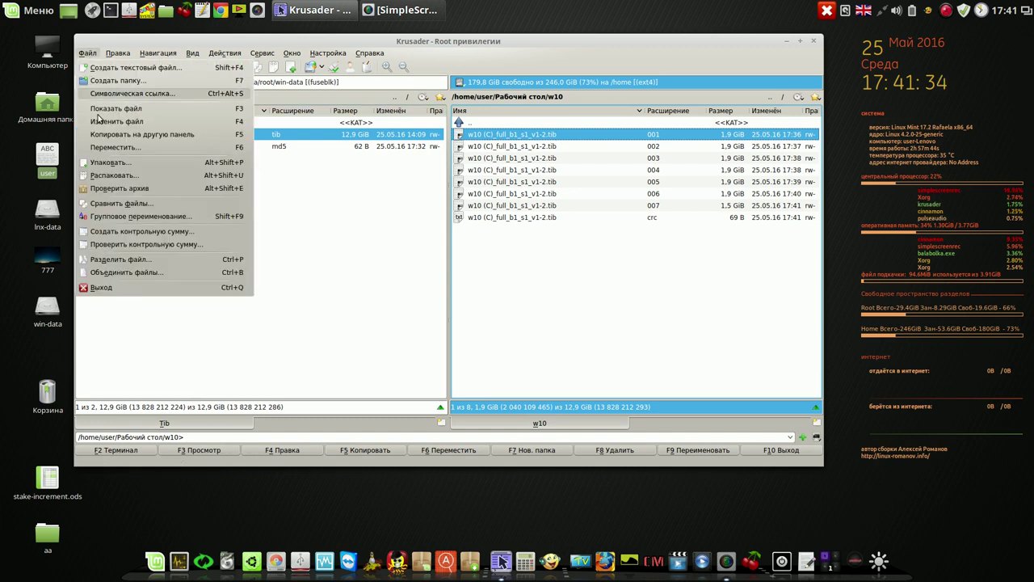
{"action": "left_click", "coordinate": [113, 272]}
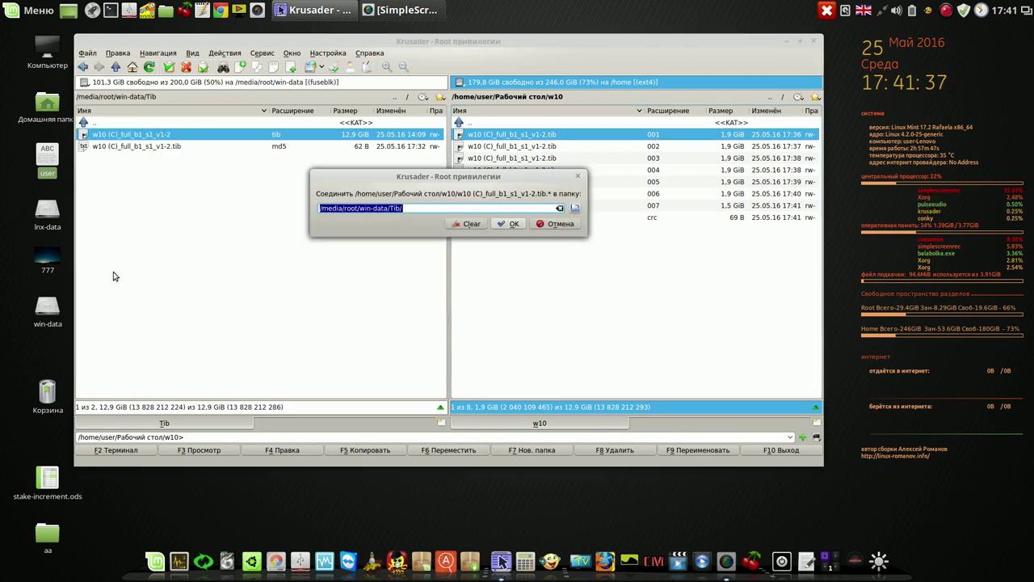
{"action": "left_click", "coordinate": [511, 225]}
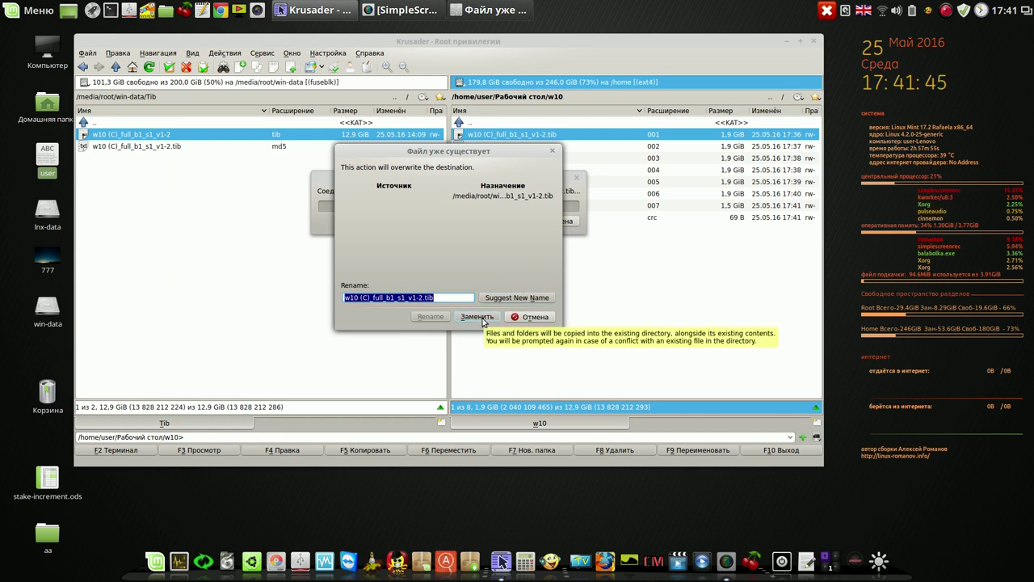
{"action": "left_click", "coordinate": [539, 318]}
Navigate the panel showing /media/root/win-data/Tib to the folder /home/user/Рабочий стол/w10.
{"action": "left_click", "coordinate": [298, 178]}
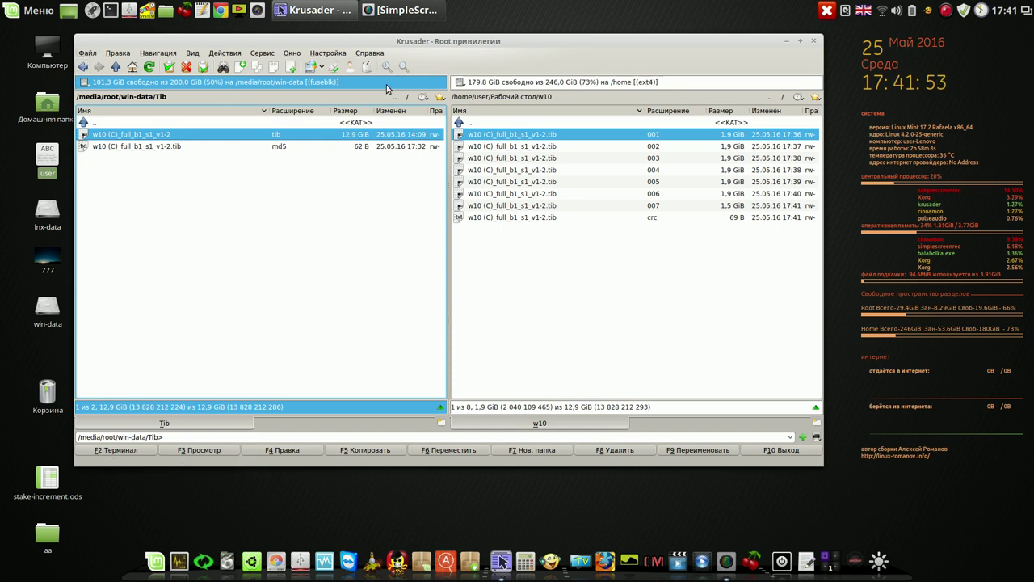
{"action": "left_click", "coordinate": [408, 97]}
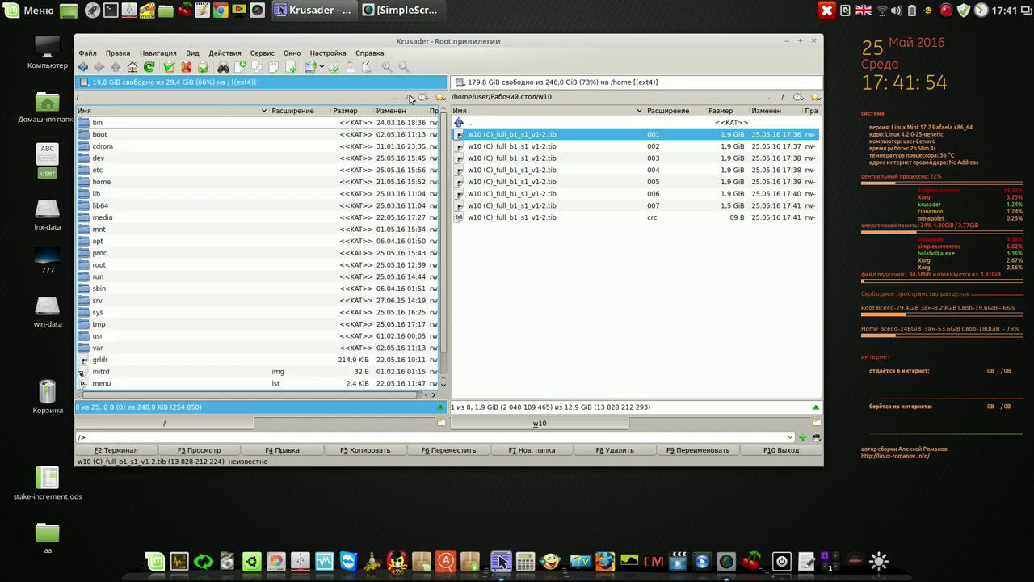
{"action": "double_click", "coordinate": [84, 182]}
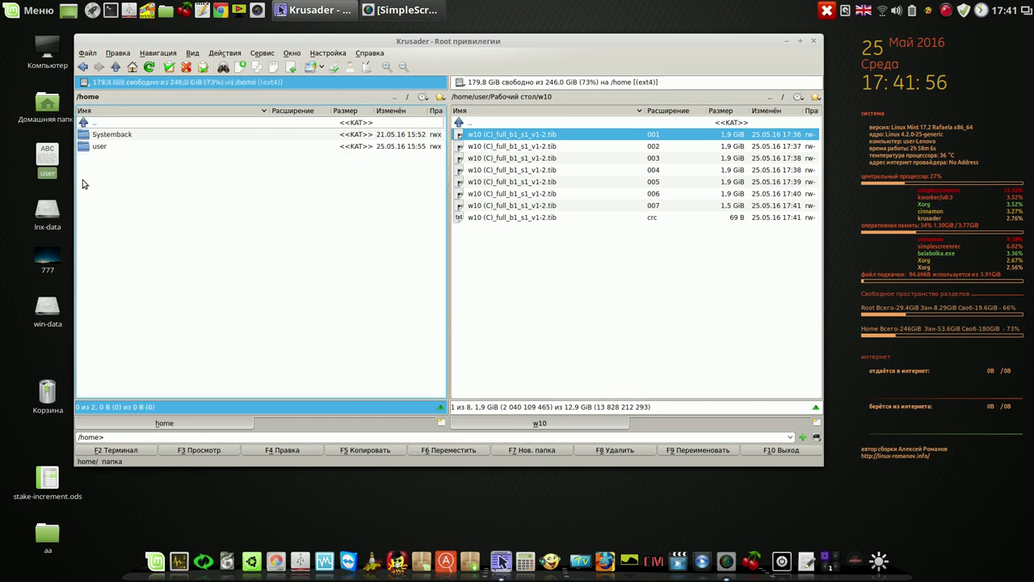
{"action": "left_click", "coordinate": [87, 148]}
{"action": "double_click", "coordinate": [87, 149]}
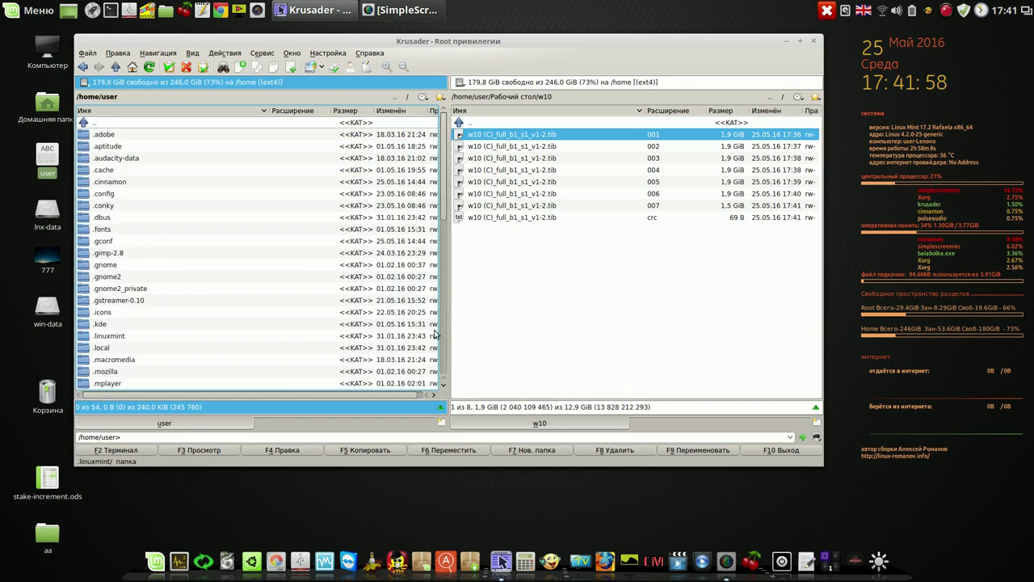
{"action": "scroll", "coordinate": [392, 324], "scroll_direction": "down", "scroll_amount": 5}
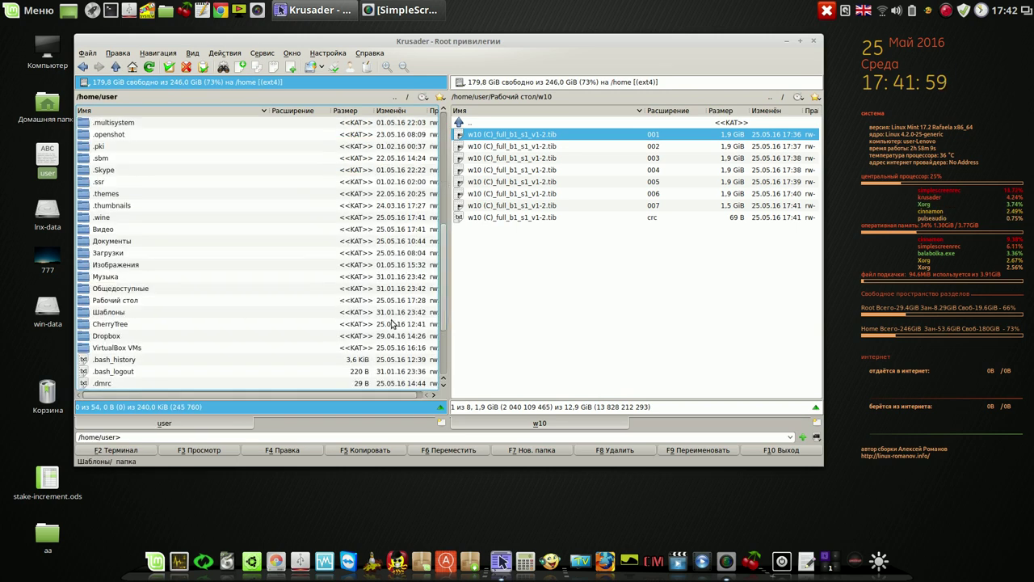
{"action": "double_click", "coordinate": [88, 300]}
{"action": "left_click", "coordinate": [93, 181]}
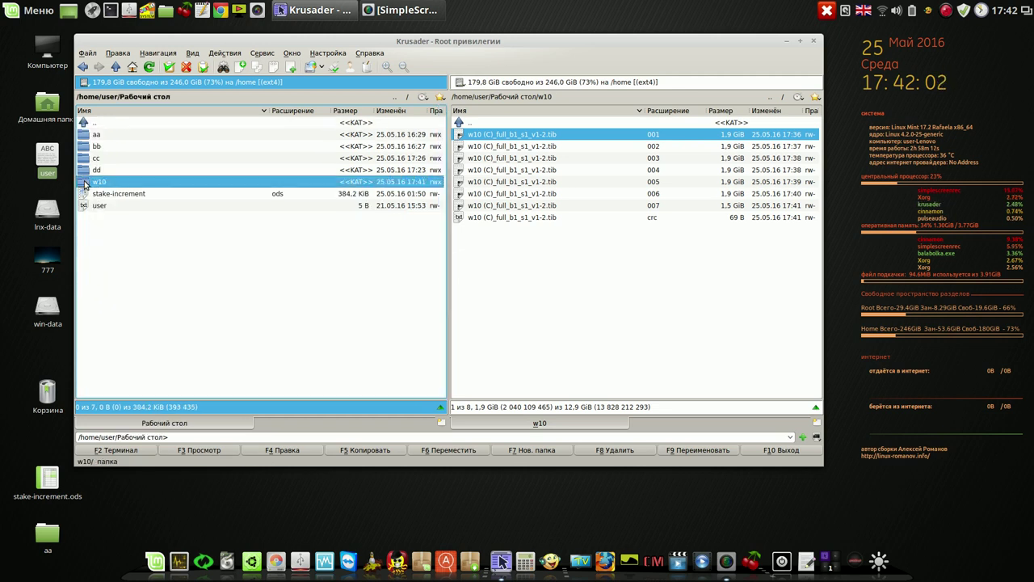
{"action": "double_click", "coordinate": [93, 182]}
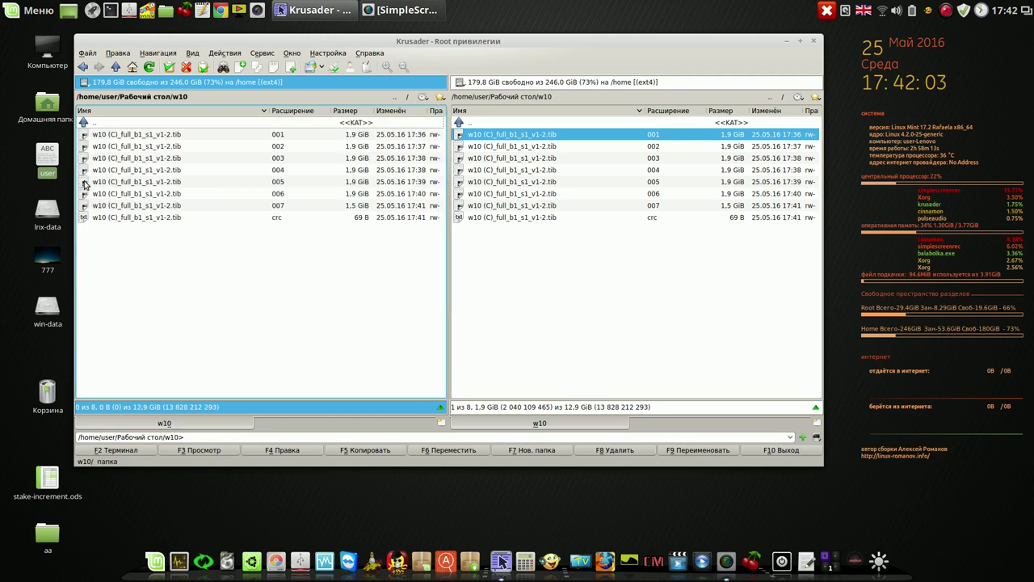
Combine the w10 image parts, starting from w10 (C)_full_b1_s1_v1-2.tib.001, into the folder /home/user/Рабочий стол/w10/.
{"action": "left_click", "coordinate": [84, 135]}
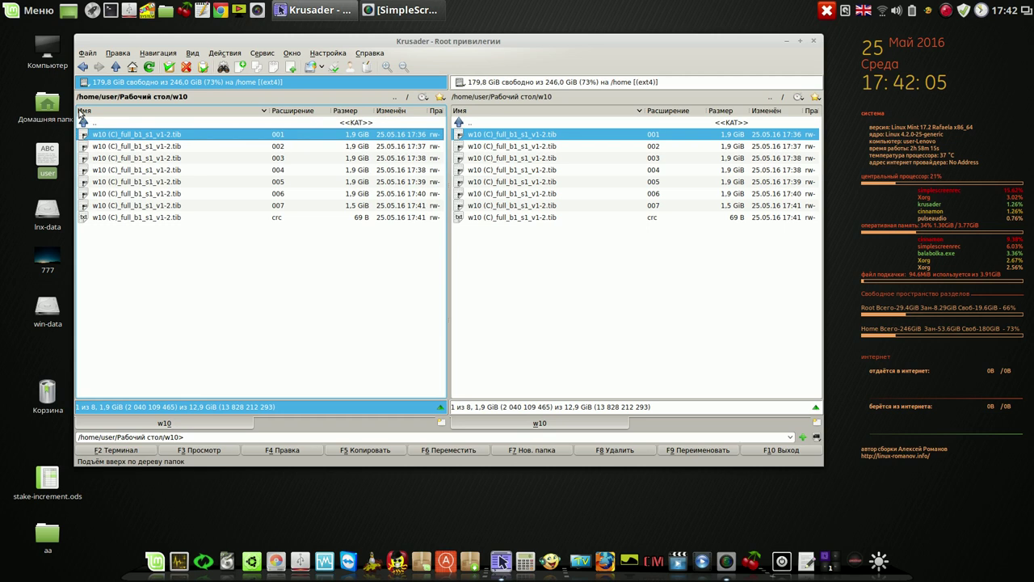
{"action": "left_click", "coordinate": [87, 53]}
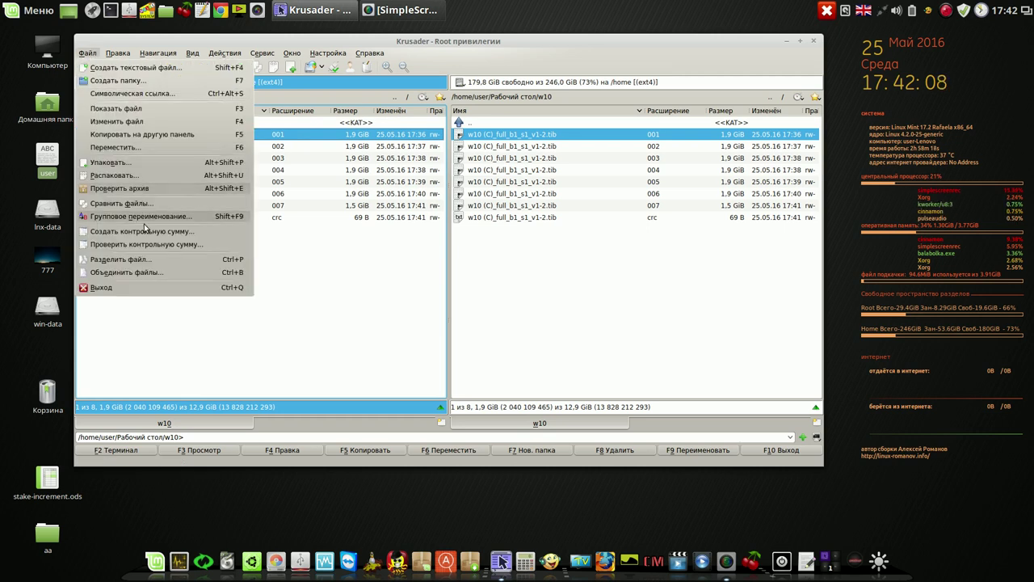
{"action": "left_click", "coordinate": [126, 271]}
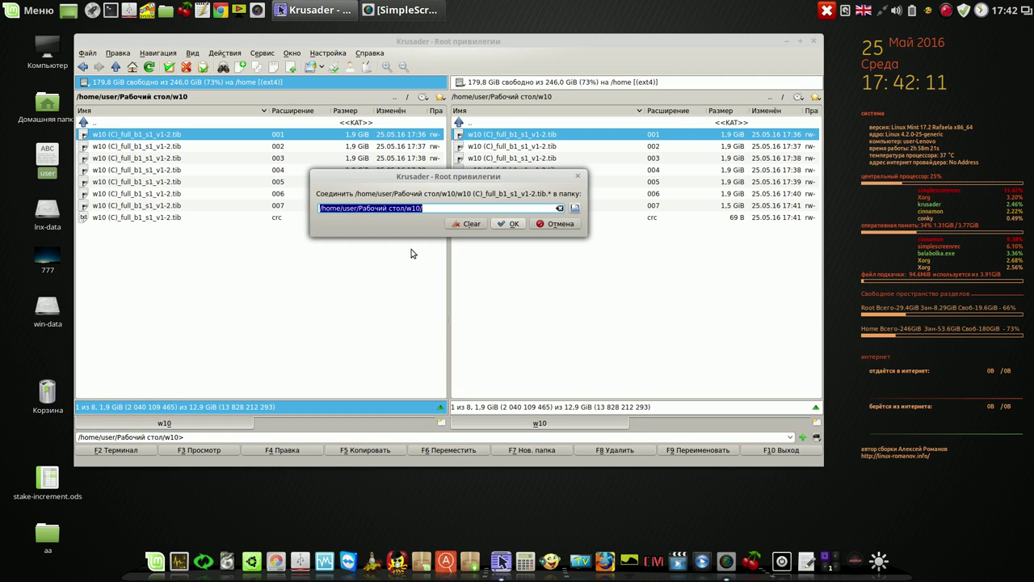
{"action": "left_click", "coordinate": [509, 224]}
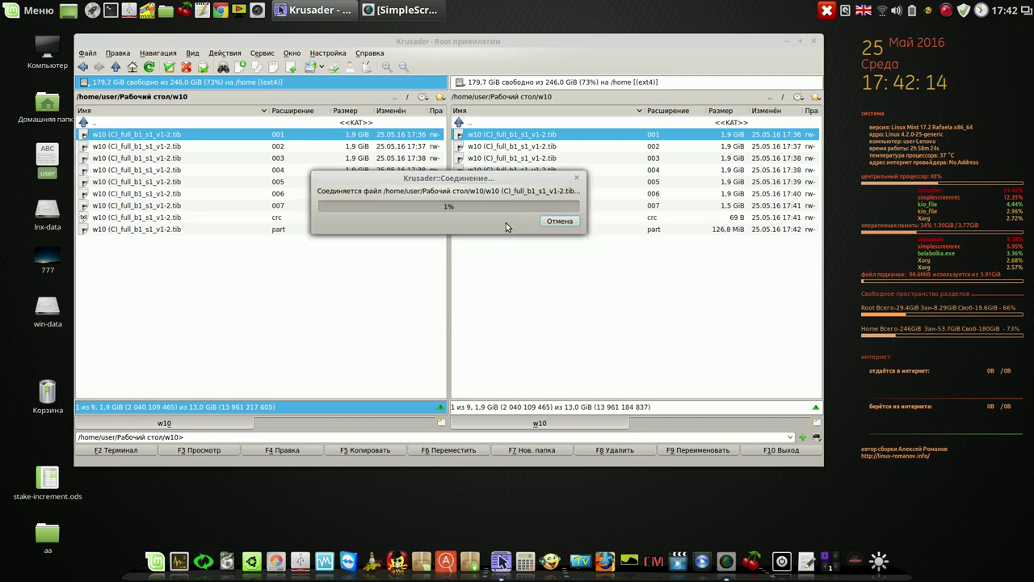
{"action": "left_click", "coordinate": [946, 11]}
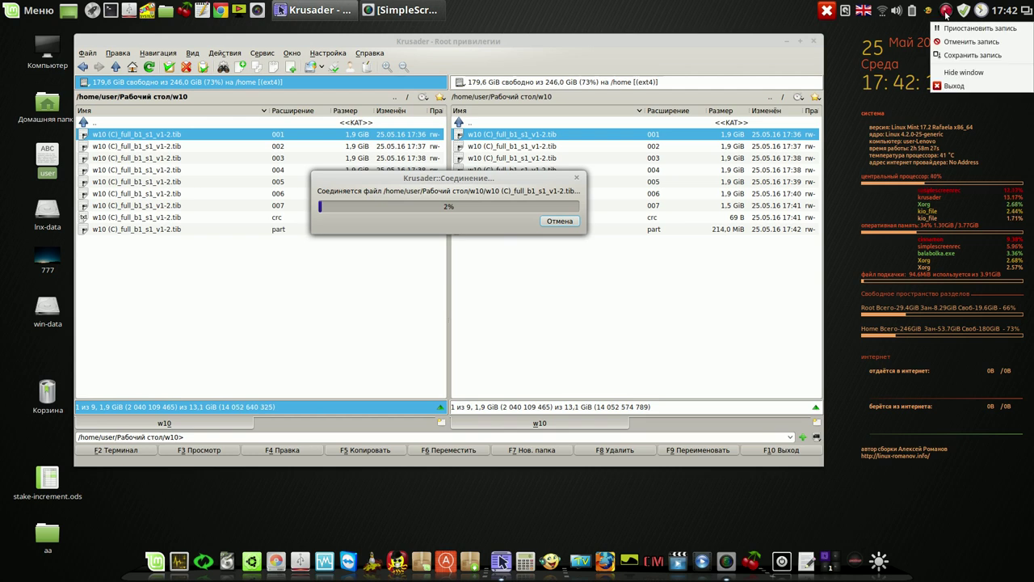
{"action": "left_click", "coordinate": [960, 30]}
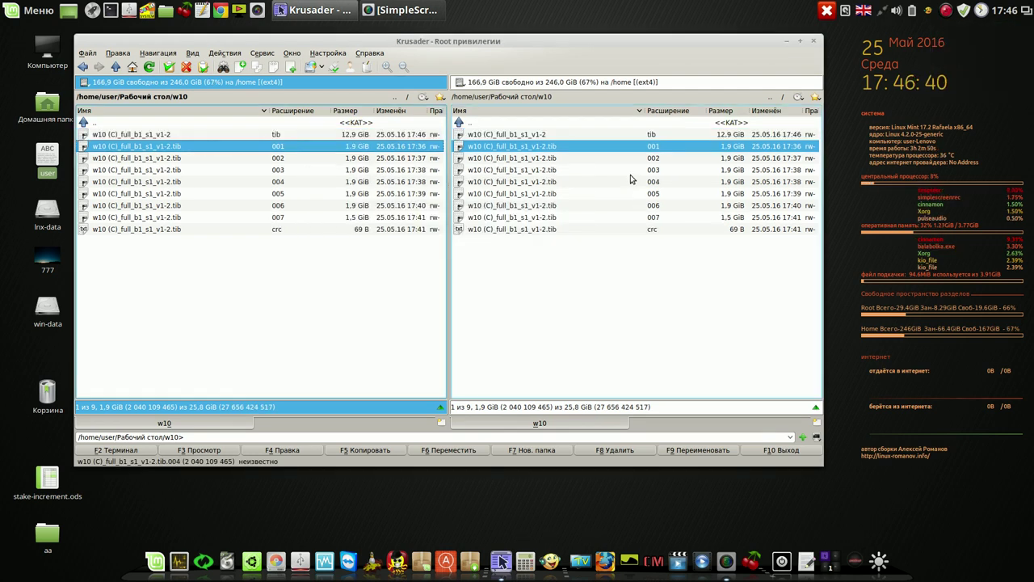
Calculate the md5 checksum of the recombined w10 (C)_full_b1_s1_v1-2.tib in the w10 folder.
{"action": "left_click", "coordinate": [608, 137]}
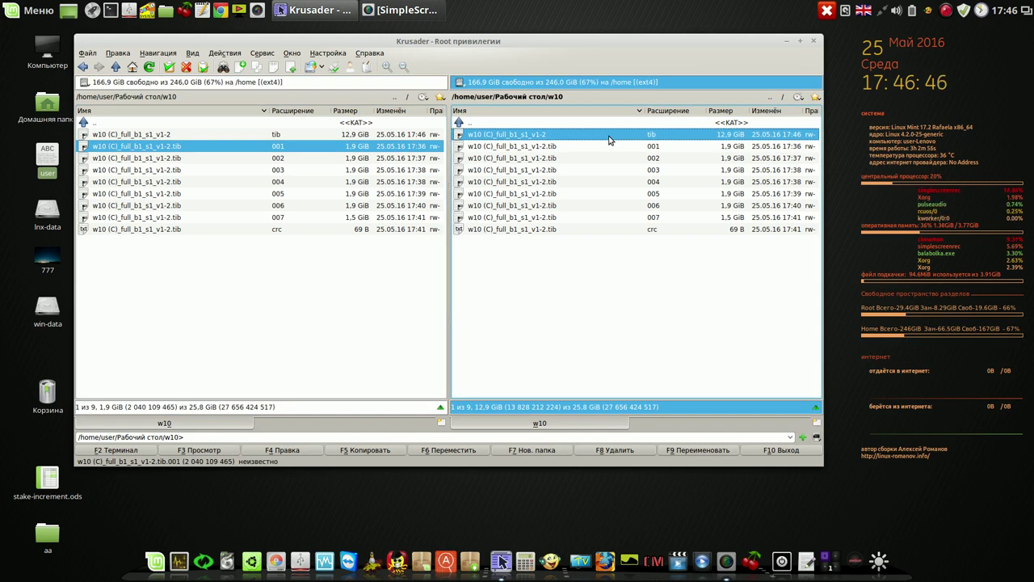
{"action": "left_click", "coordinate": [87, 55]}
{"action": "left_click", "coordinate": [136, 233]}
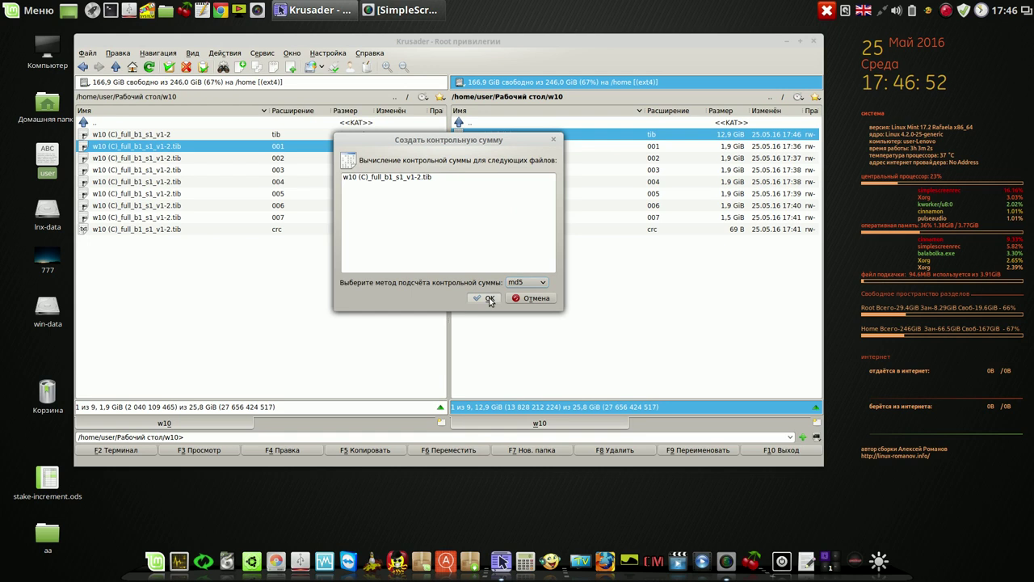
{"action": "left_click", "coordinate": [488, 298]}
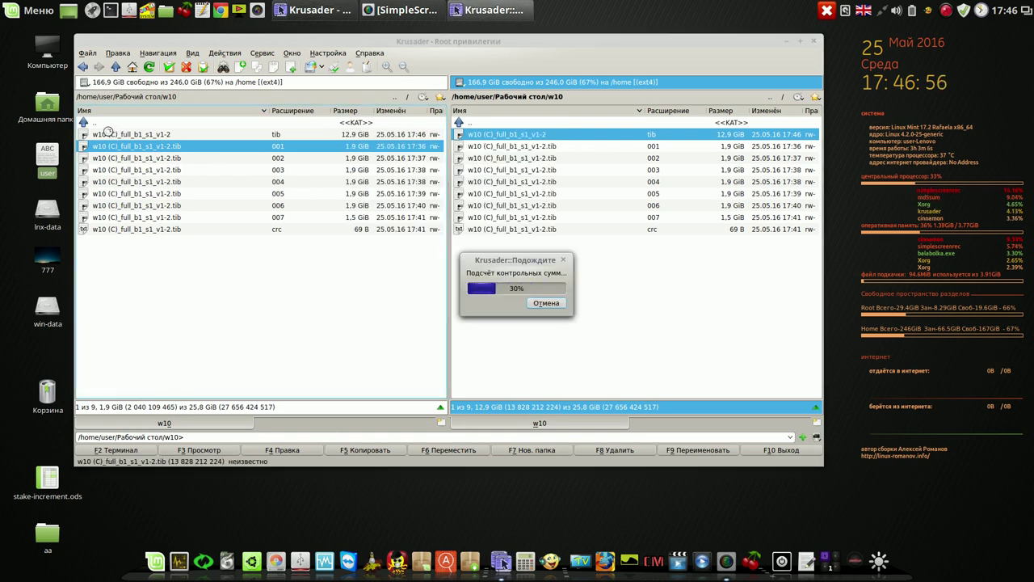
Go to /media/root/win-data/Tib and open the original image's w10 (C)_full_b1_s1_v1-2.tib.md5 in Okular.
{"action": "left_click", "coordinate": [86, 83]}
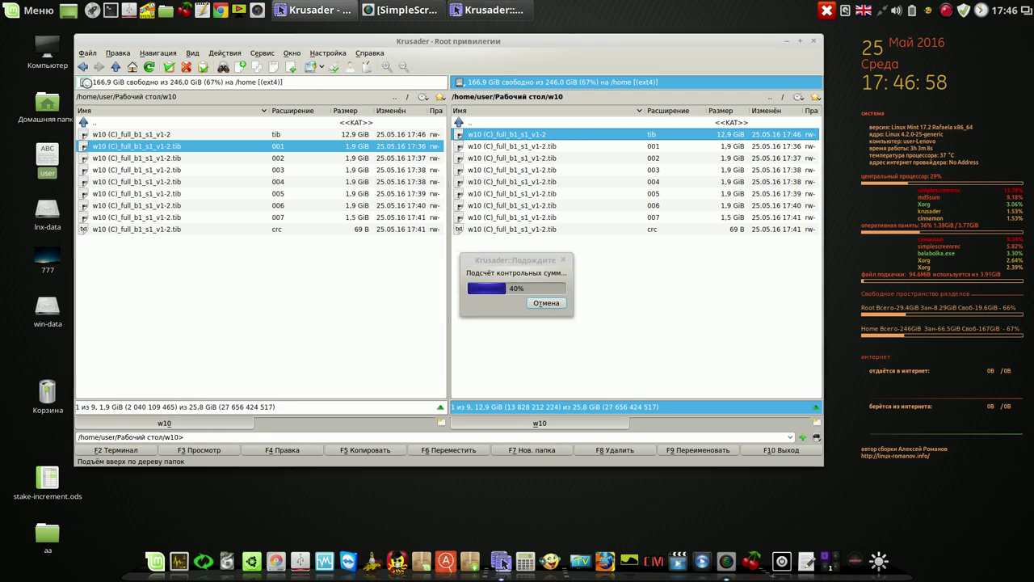
{"action": "left_click", "coordinate": [87, 83]}
{"action": "left_click", "coordinate": [102, 123]}
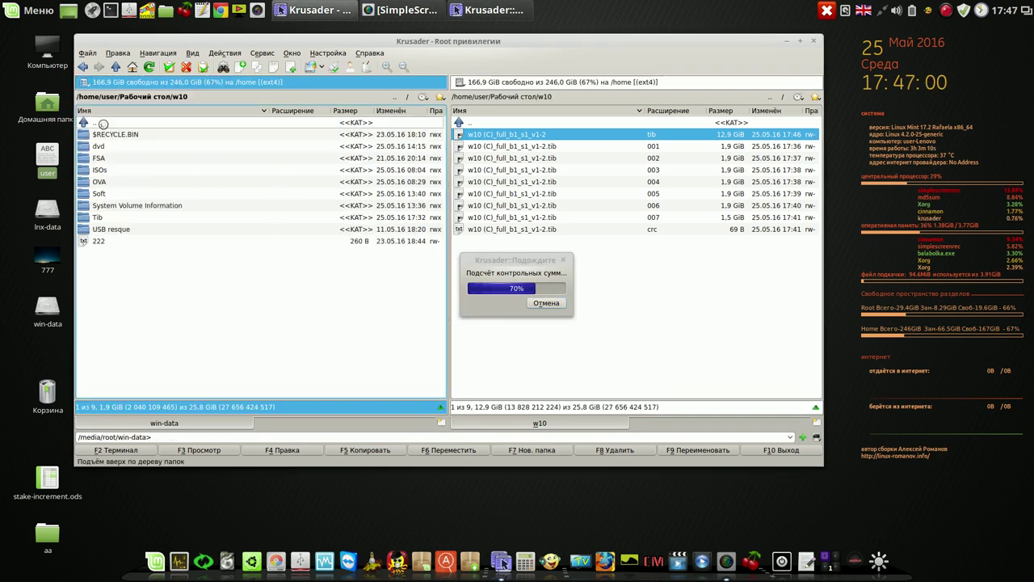
{"action": "double_click", "coordinate": [83, 219]}
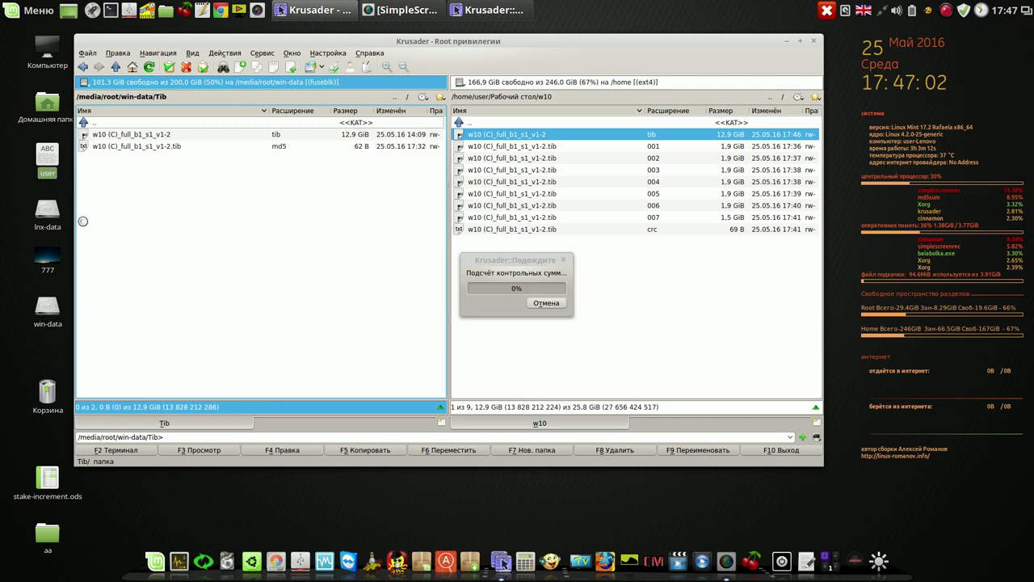
{"action": "left_click", "coordinate": [87, 147]}
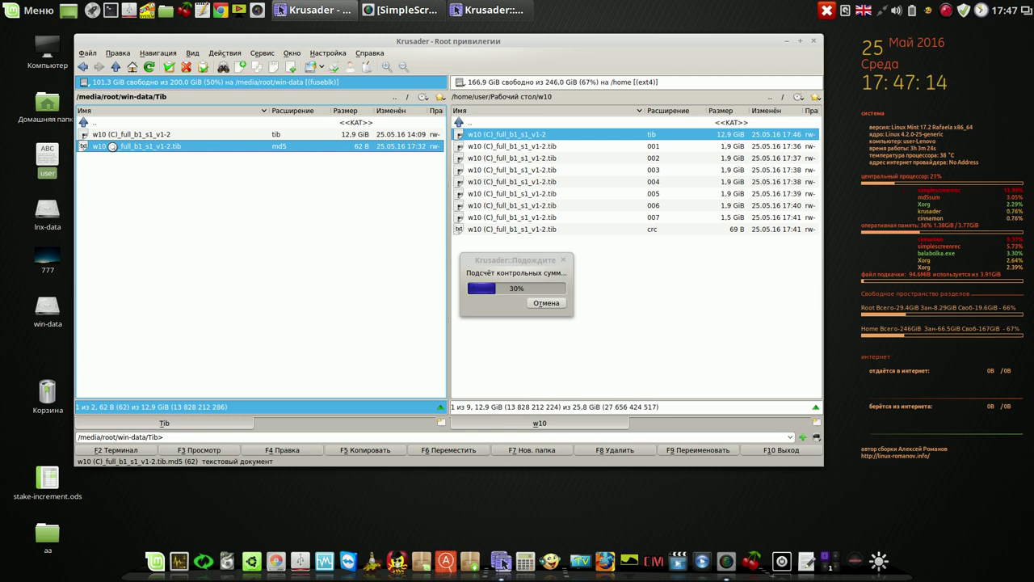
{"action": "right_click", "coordinate": [113, 146]}
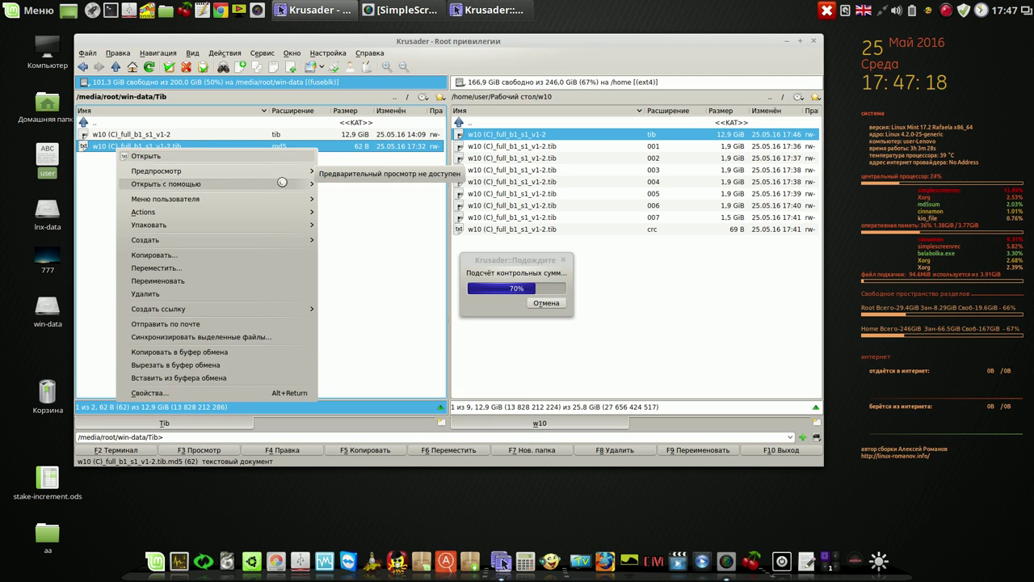
{"action": "mouse_move", "coordinate": [308, 185]}
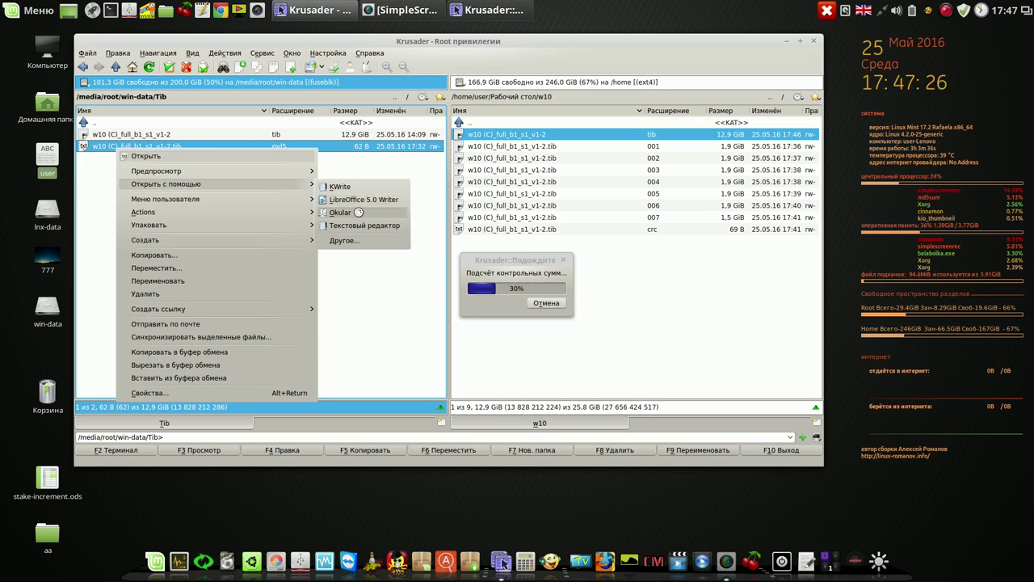
{"action": "left_click", "coordinate": [358, 212]}
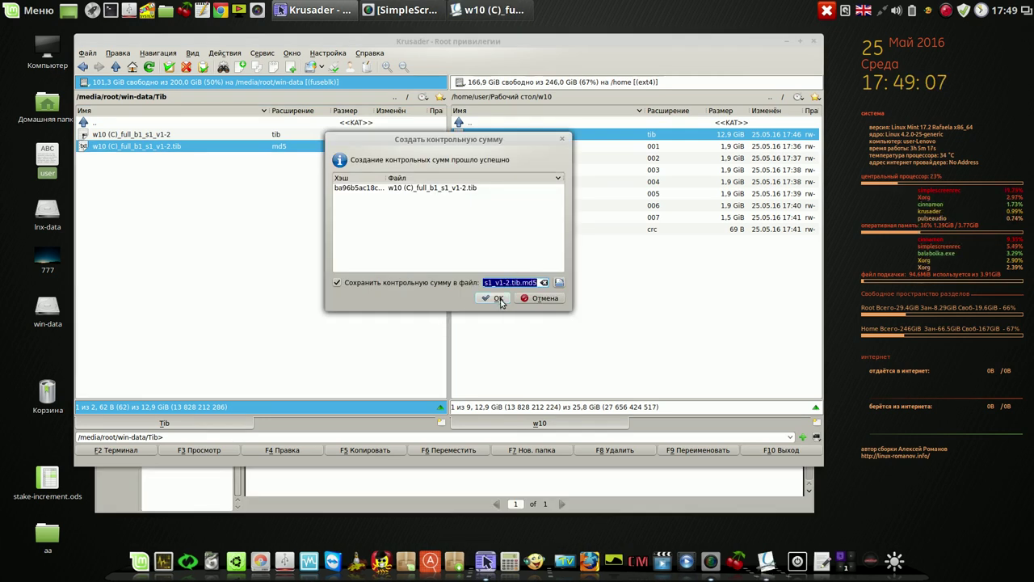
Save the recombined image's checksum as w10 (C)_full_b1_s1_v1-2.tib.md5 in the w10 folder and view that file's contents.
{"action": "left_click", "coordinate": [498, 298]}
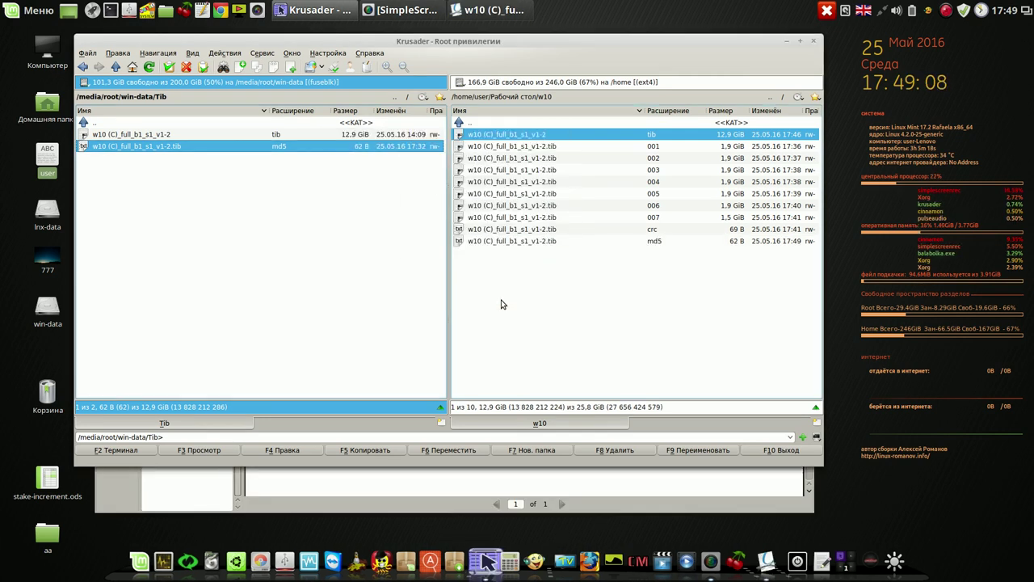
{"action": "left_click", "coordinate": [532, 243]}
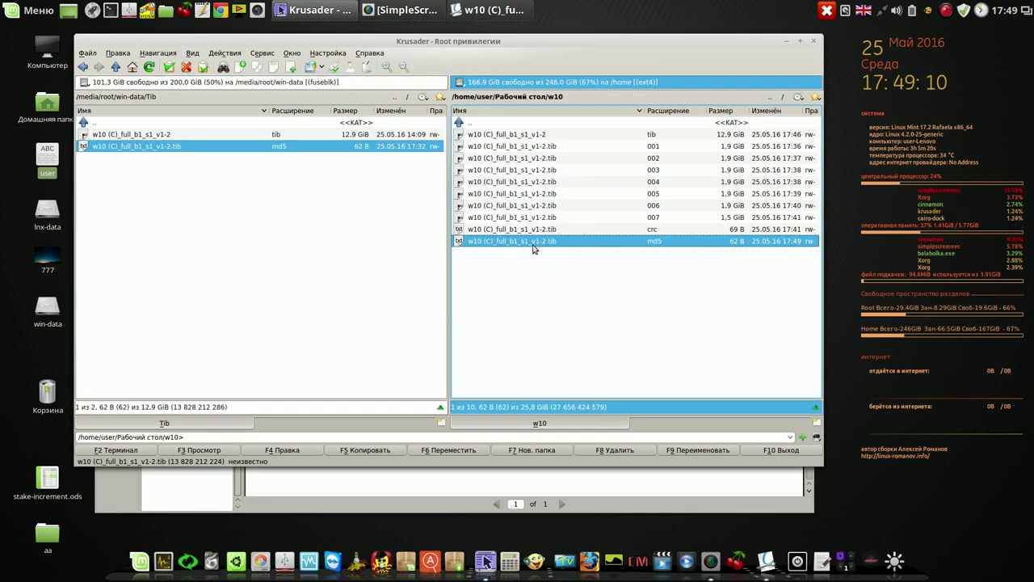
{"action": "left_click", "coordinate": [200, 450]}
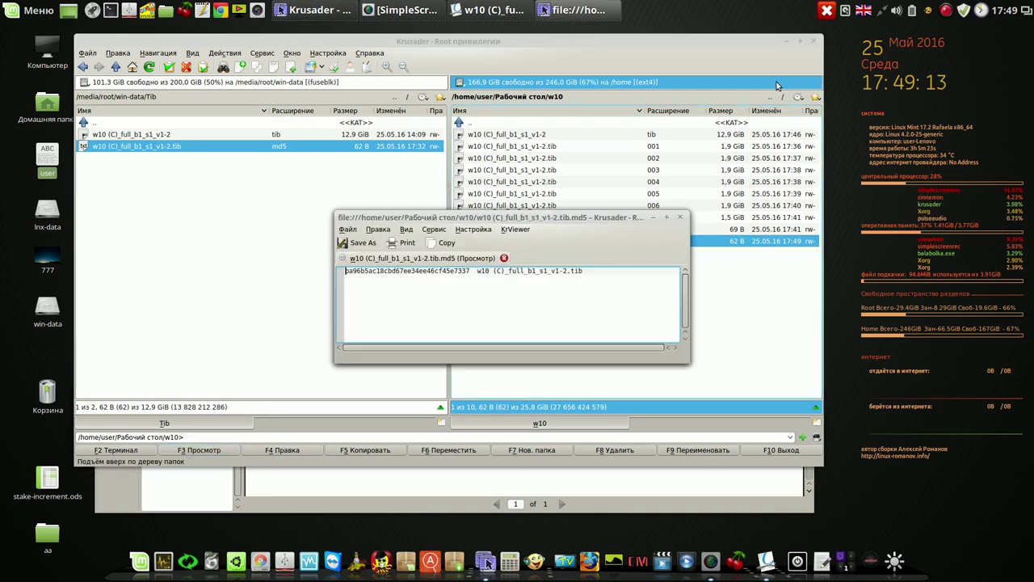
Line up the new md5 file's viewer under the Okular hash, compare the two hashes, and close both windows.
{"action": "left_click", "coordinate": [798, 40]}
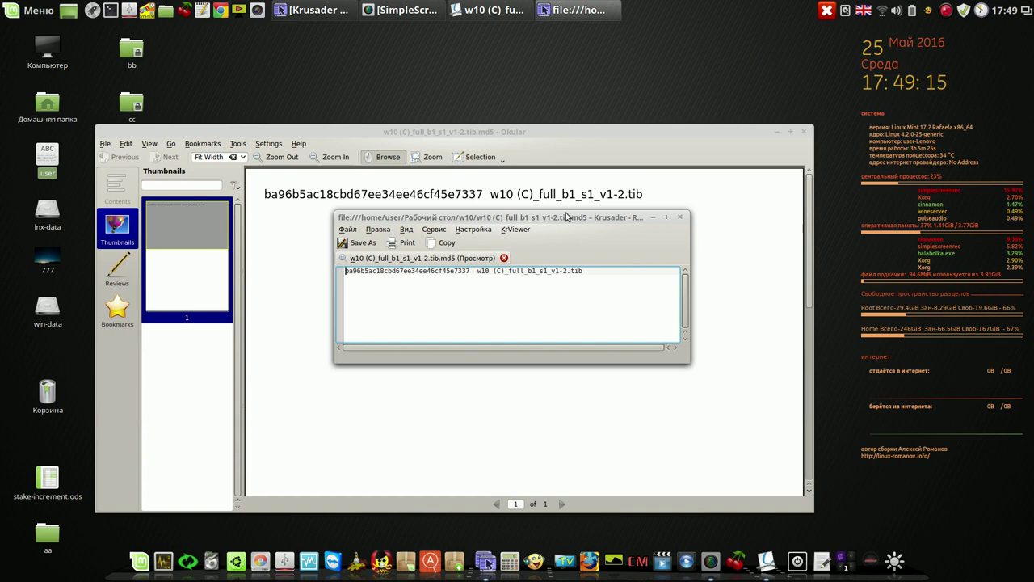
{"action": "left_click_drag", "start_coordinate": [565, 219], "coordinate": [475, 221]}
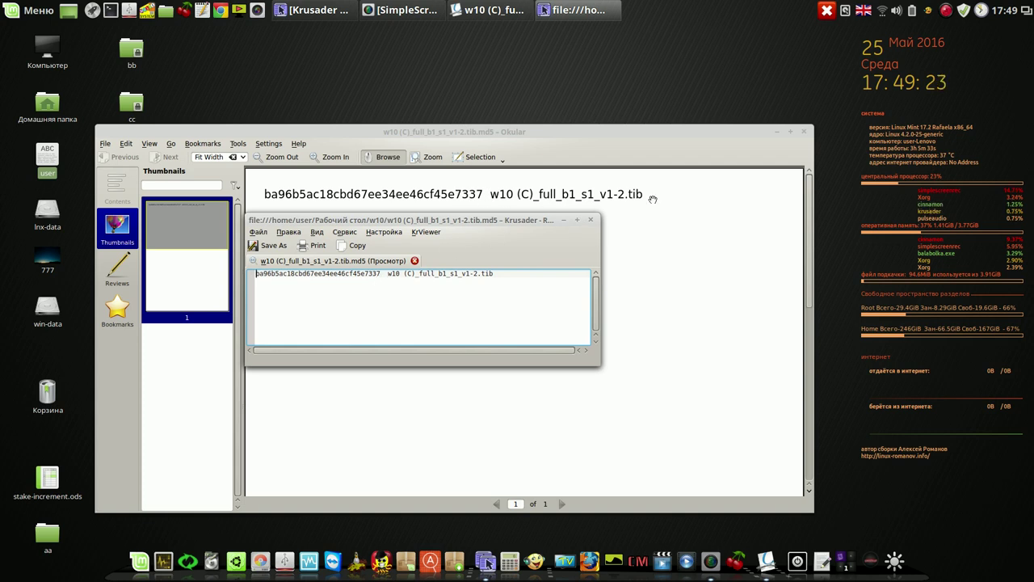
{"action": "left_click", "coordinate": [808, 132]}
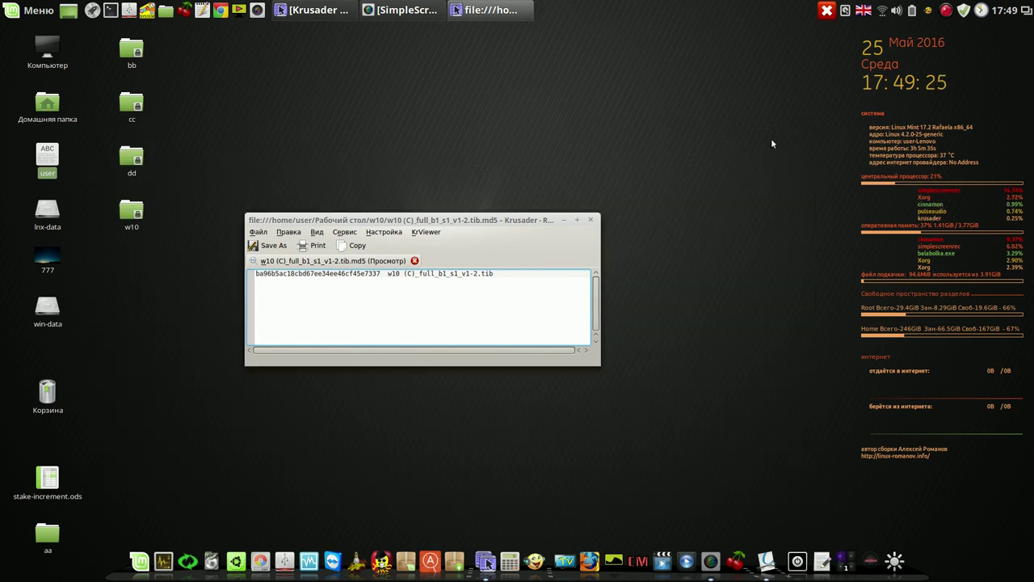
{"action": "left_click", "coordinate": [590, 219]}
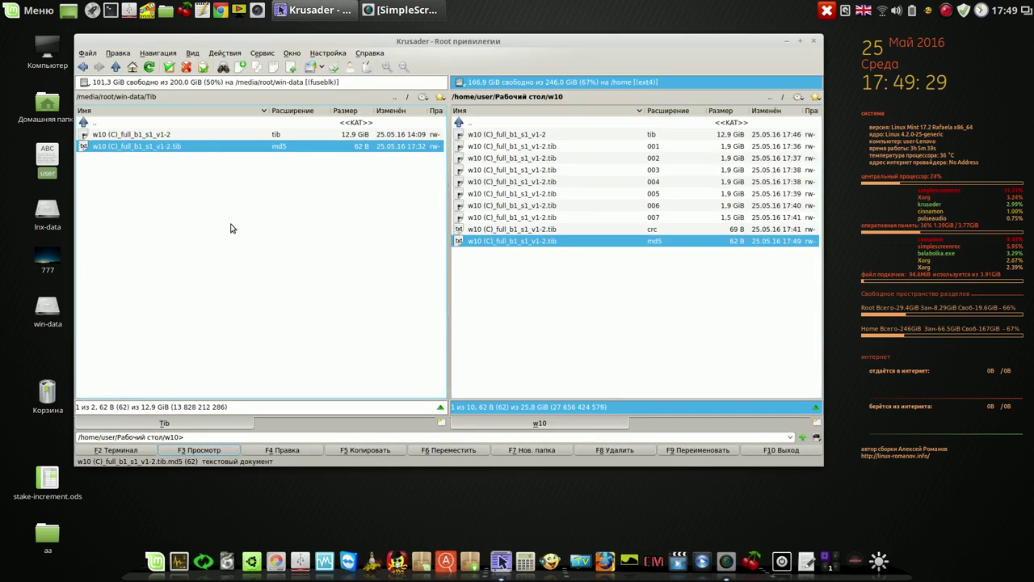
Review the split parts 001 to 007 and the crc and md5 files in the w10 folder.
{"action": "left_click", "coordinate": [660, 148]}
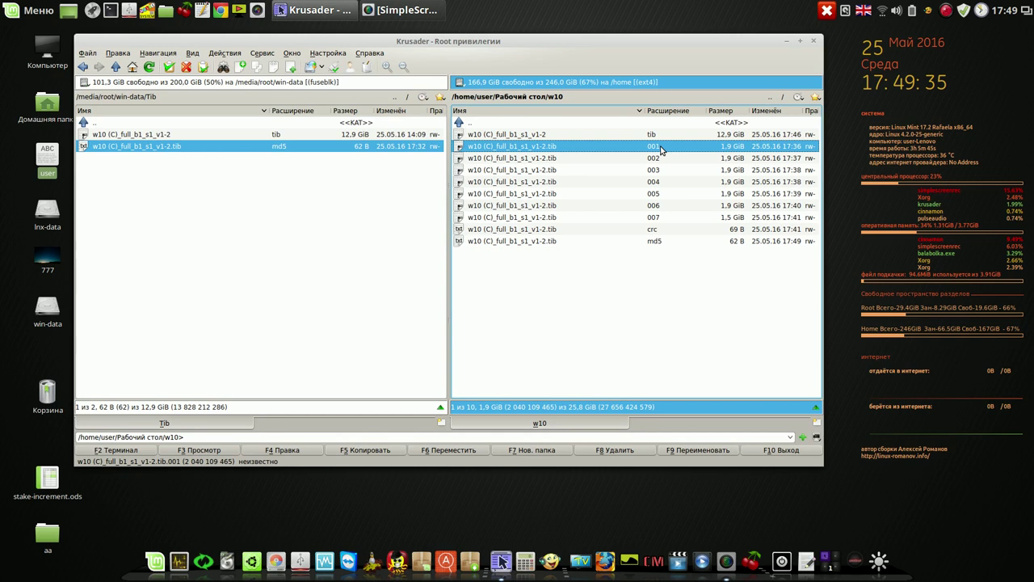
{"action": "left_click", "coordinate": [659, 159]}
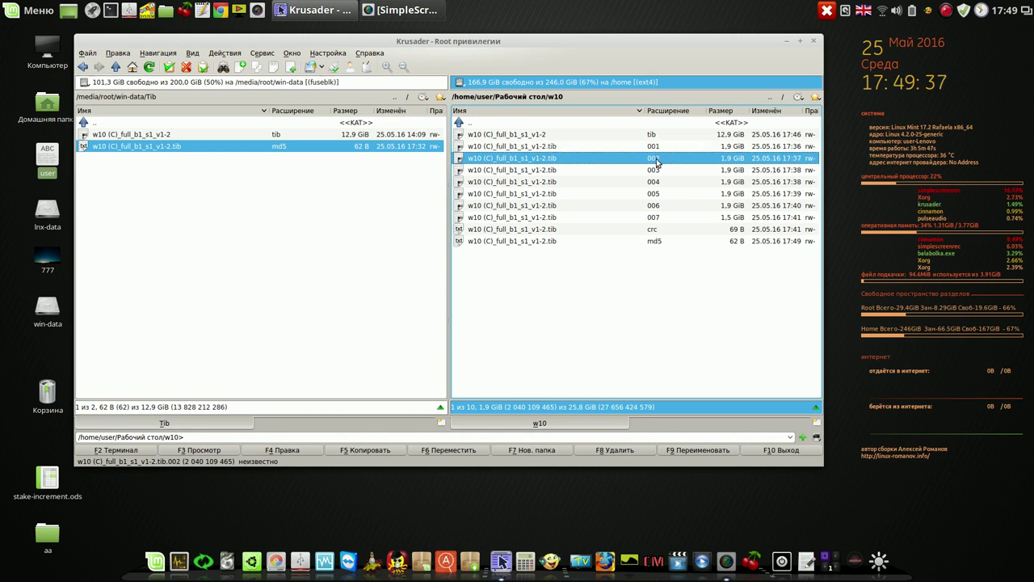
{"action": "left_click", "coordinate": [659, 221]}
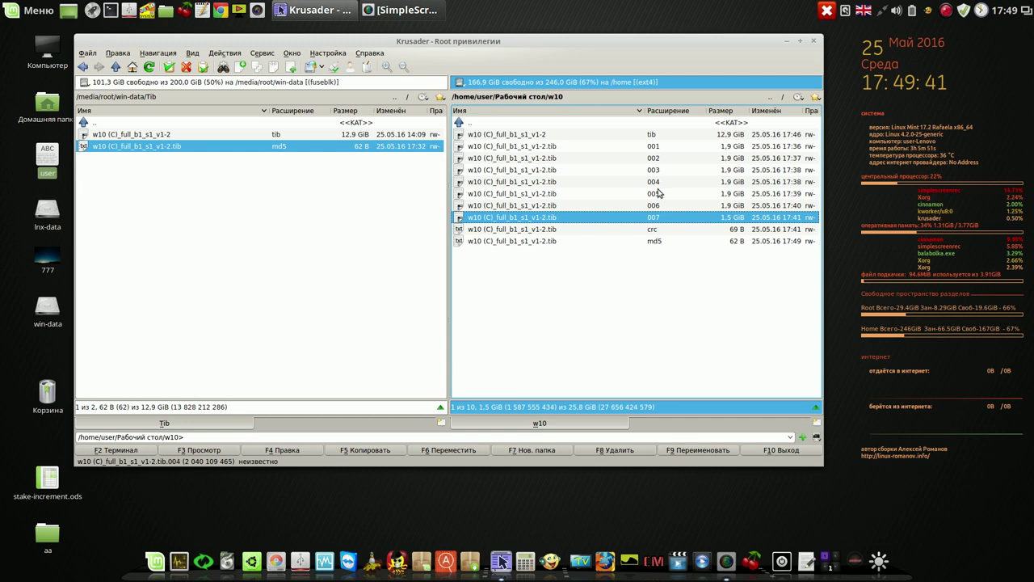
{"action": "left_click", "coordinate": [656, 241]}
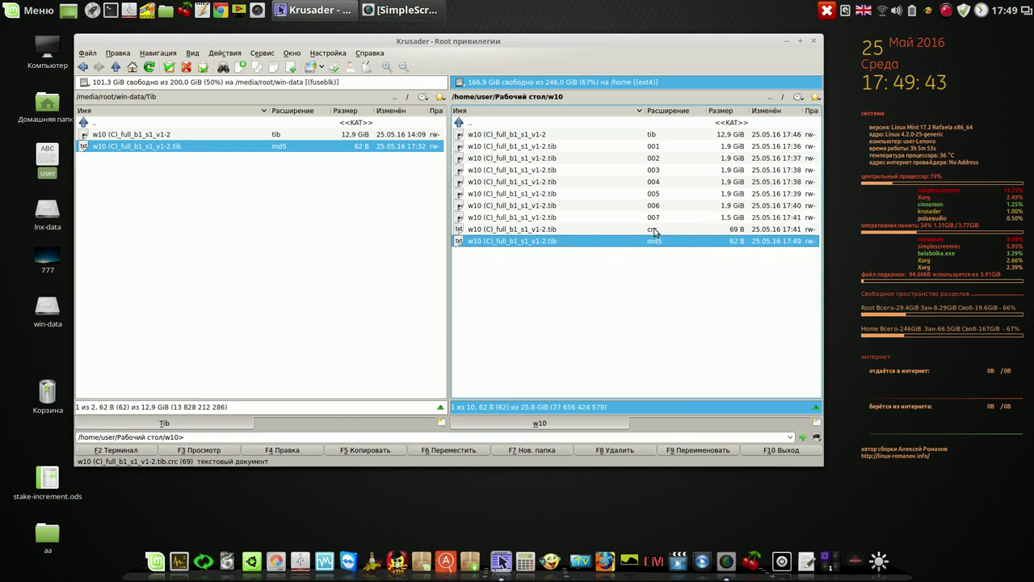
{"action": "left_click", "coordinate": [655, 230]}
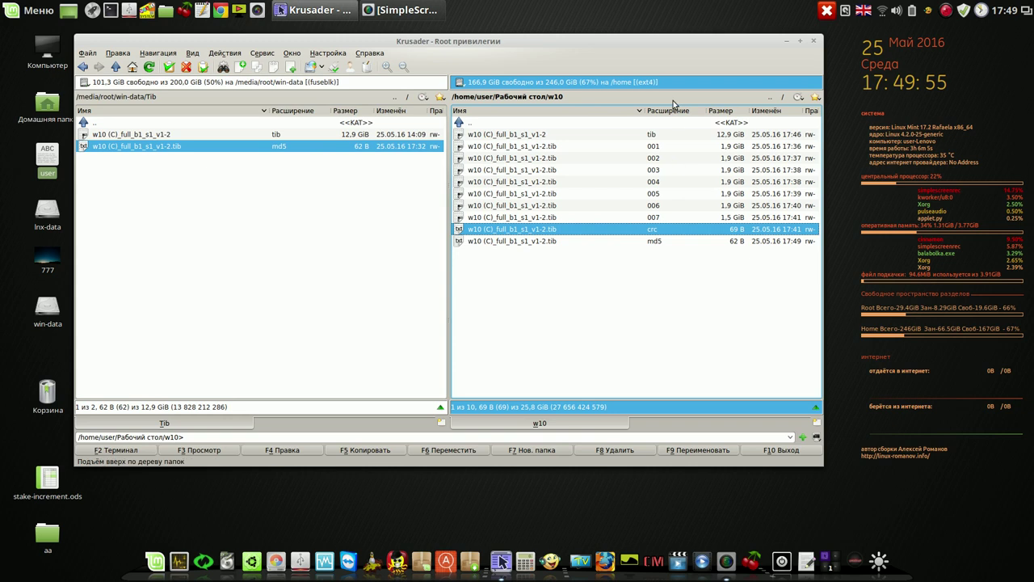
{"action": "mouse_move", "coordinate": [674, 44]}
{"action": "left_mouse_down"}
{"action": "mouse_move", "coordinate": [678, 55]}
{"action": "mouse_move", "coordinate": [681, 38]}
{"action": "left_mouse_up"}
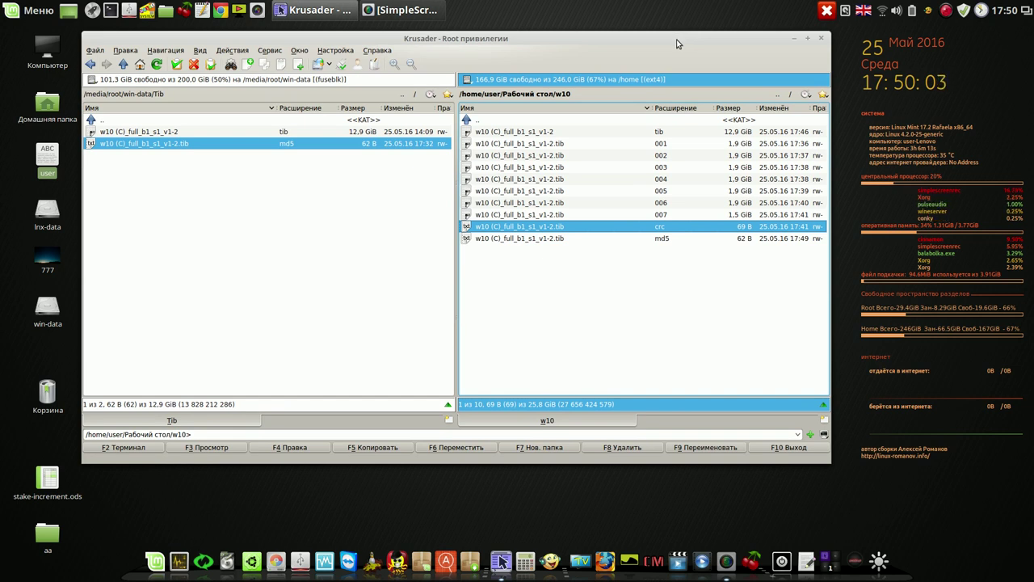
{"action": "left_click_drag", "start_coordinate": [676, 41], "coordinate": [673, 44]}
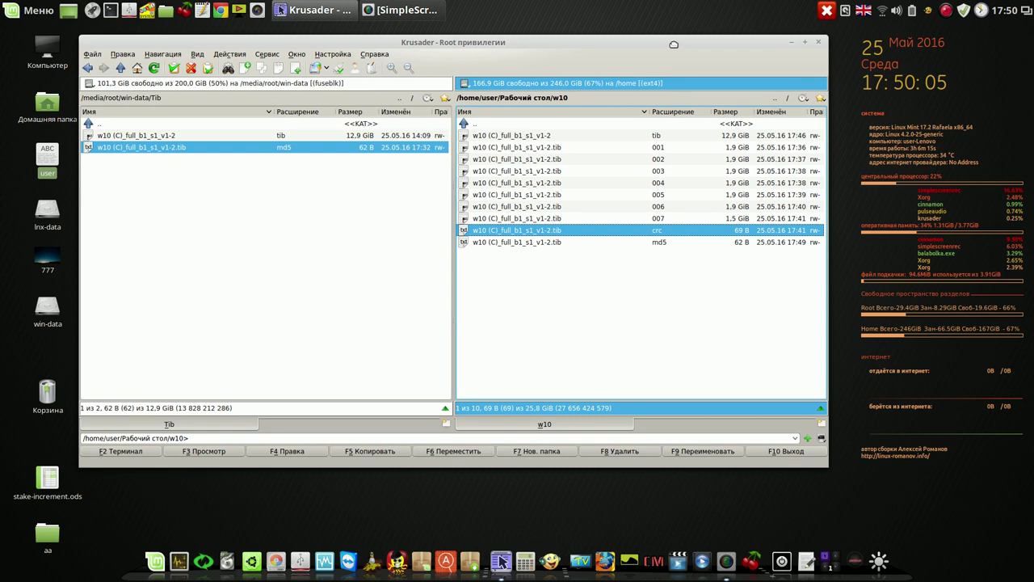